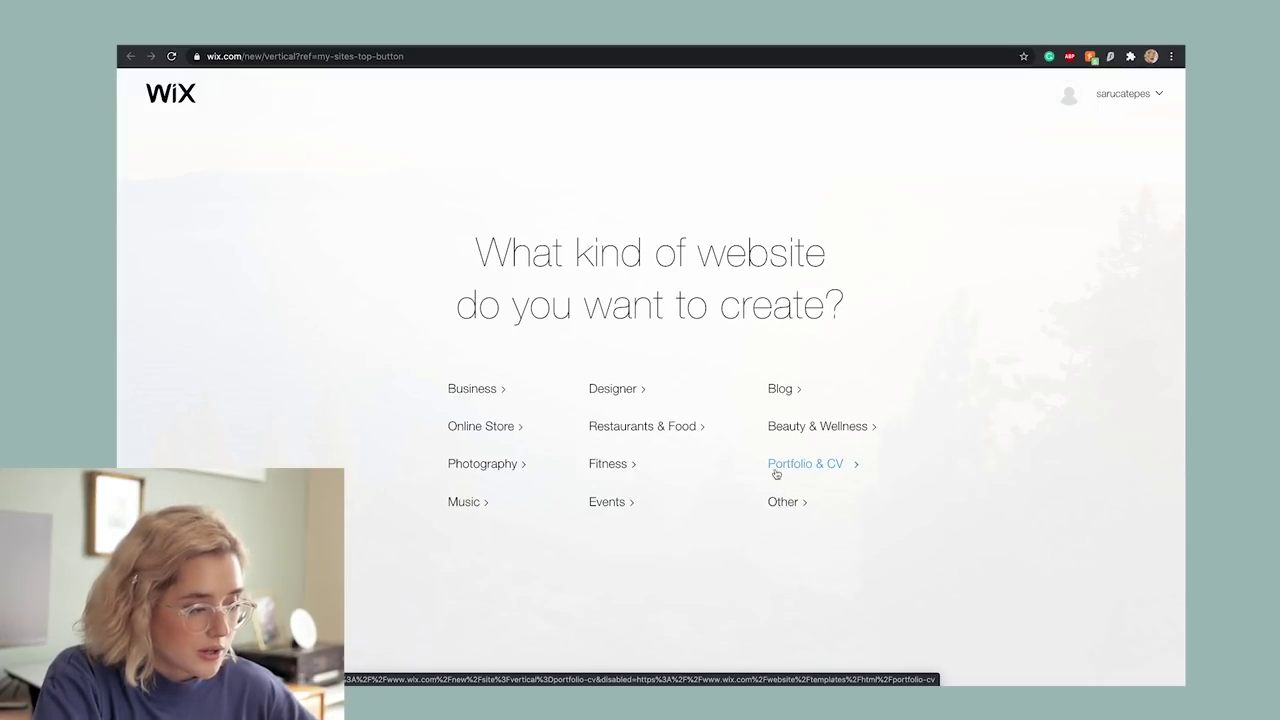
- Choose the Business category and open the Editor template gallery
left_click(497, 396)
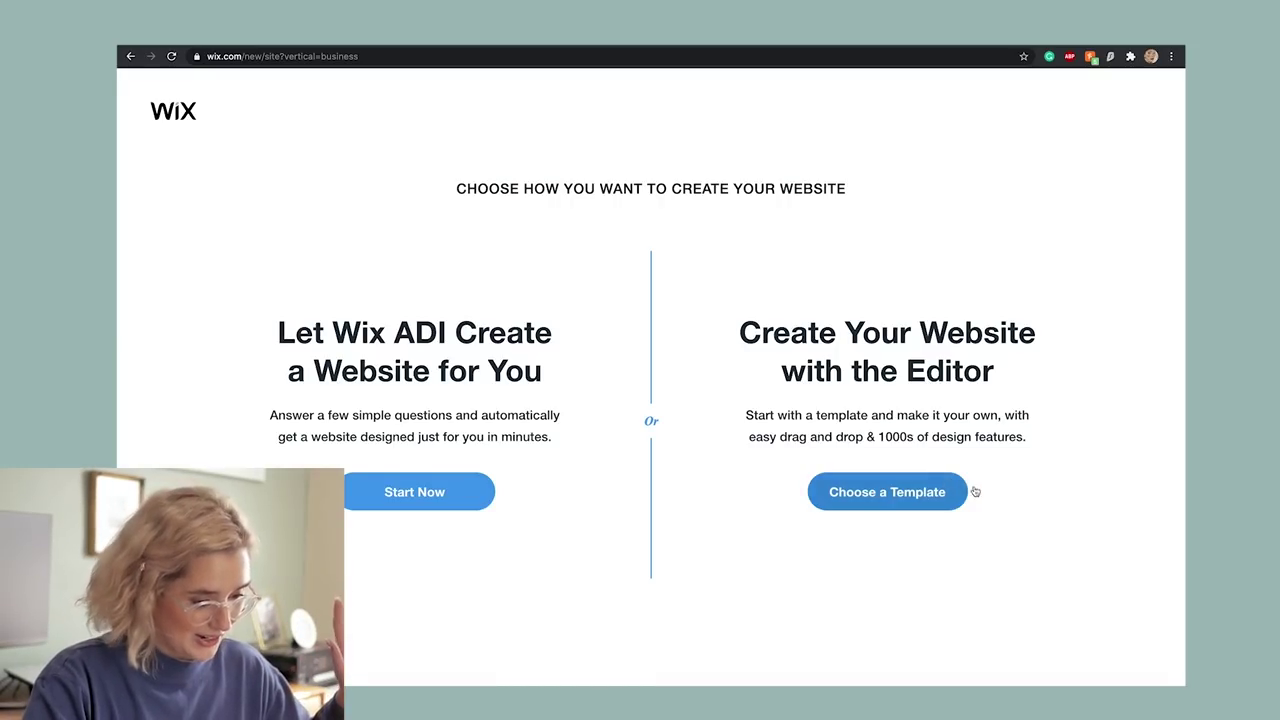
left_click(883, 491)
- Open the Illustrator template from Creative > Visual Arts for editing
scroll(933, 502, "down", 5)
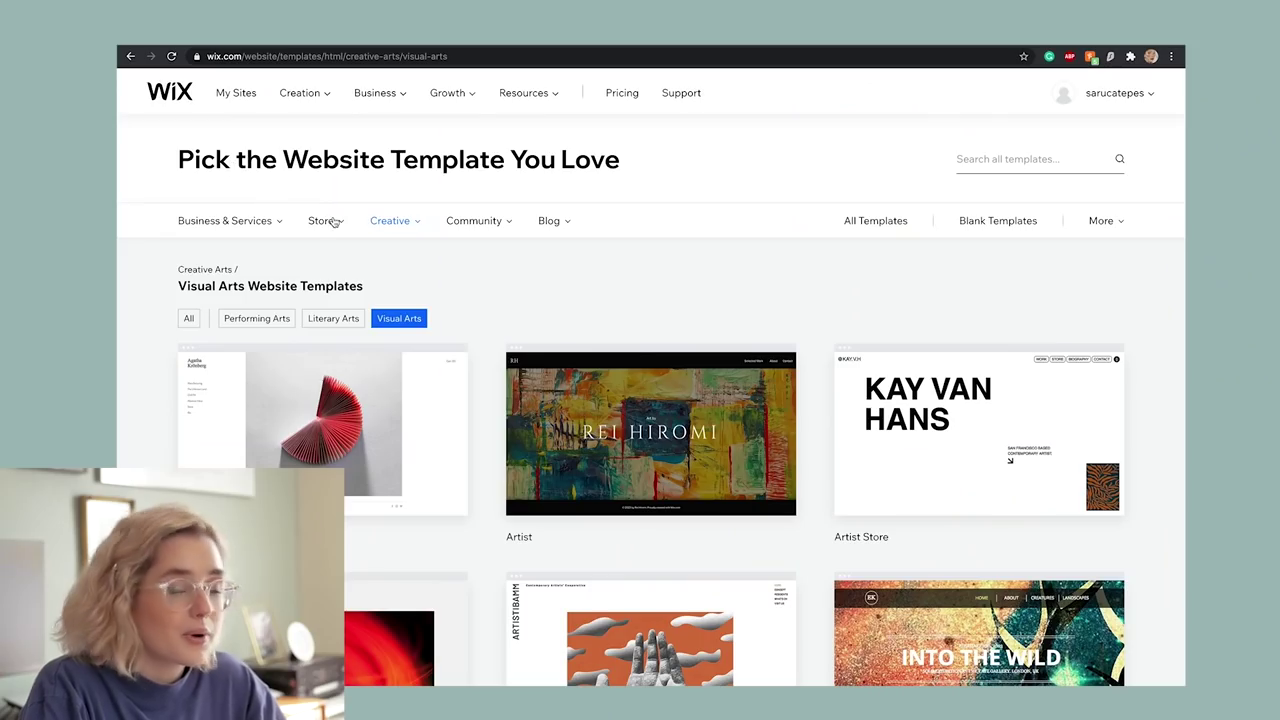
mouse_move(333, 221)
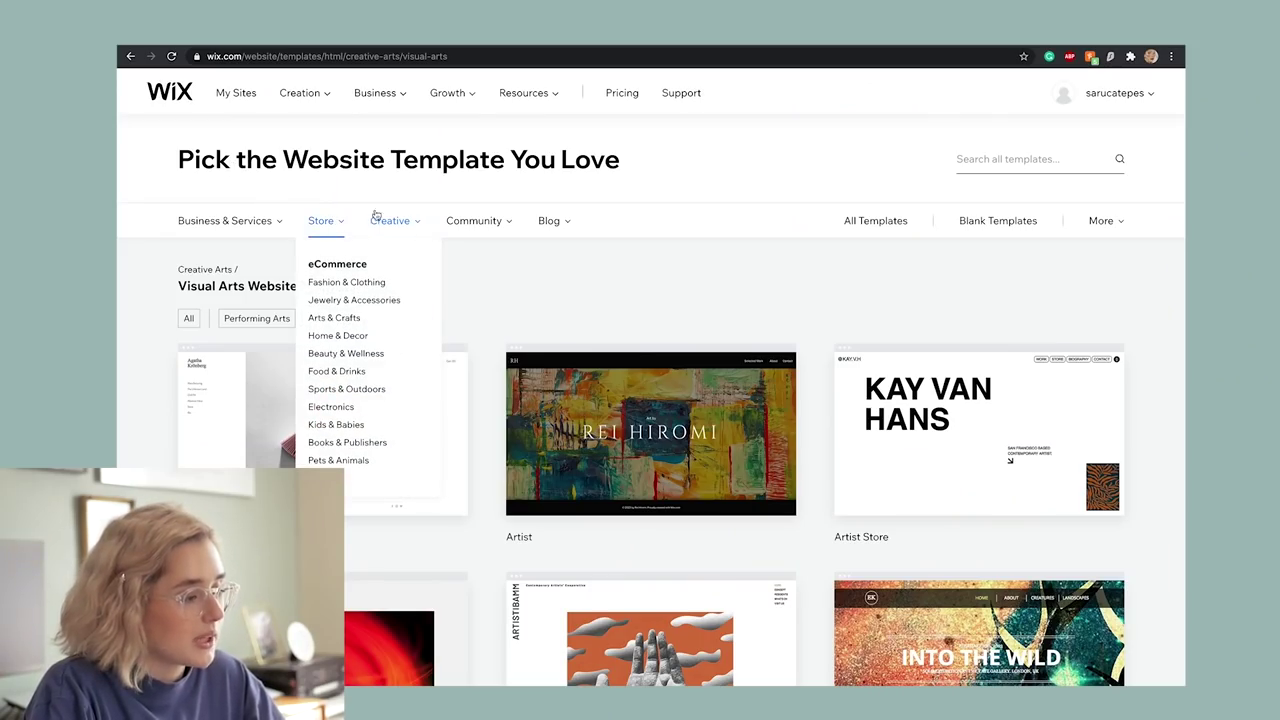
mouse_move(400, 224)
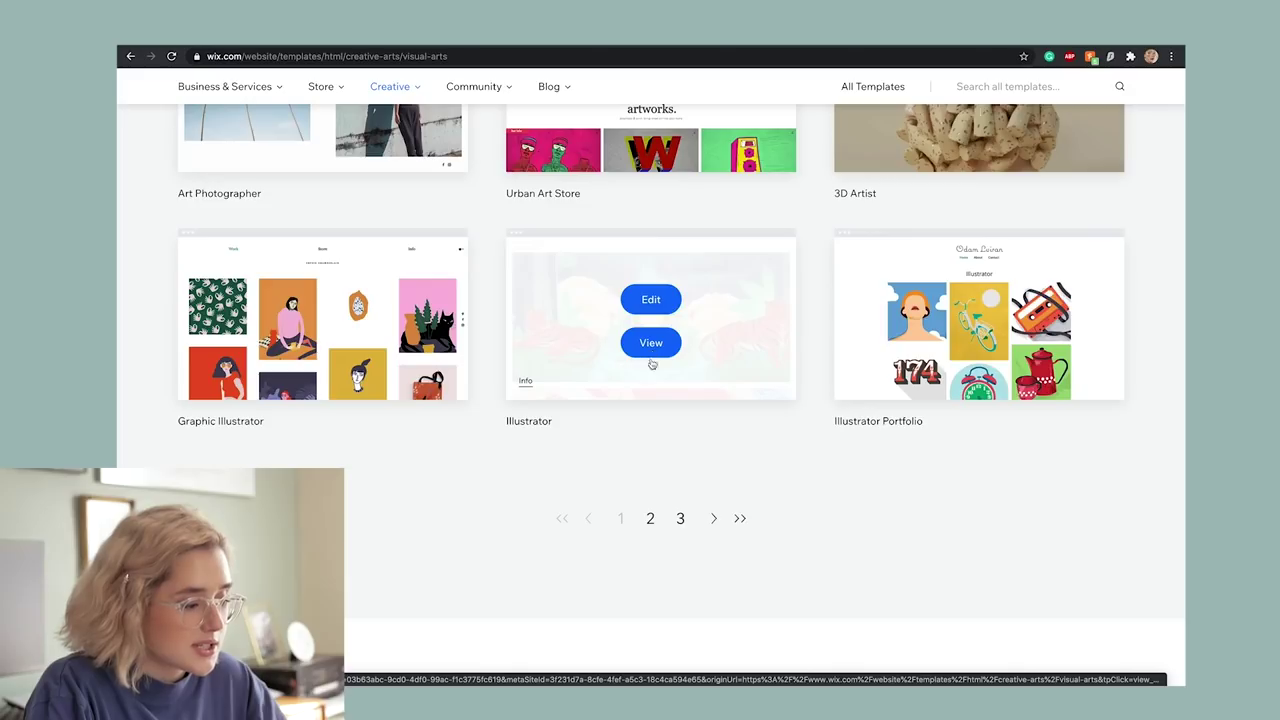
left_click(651, 300)
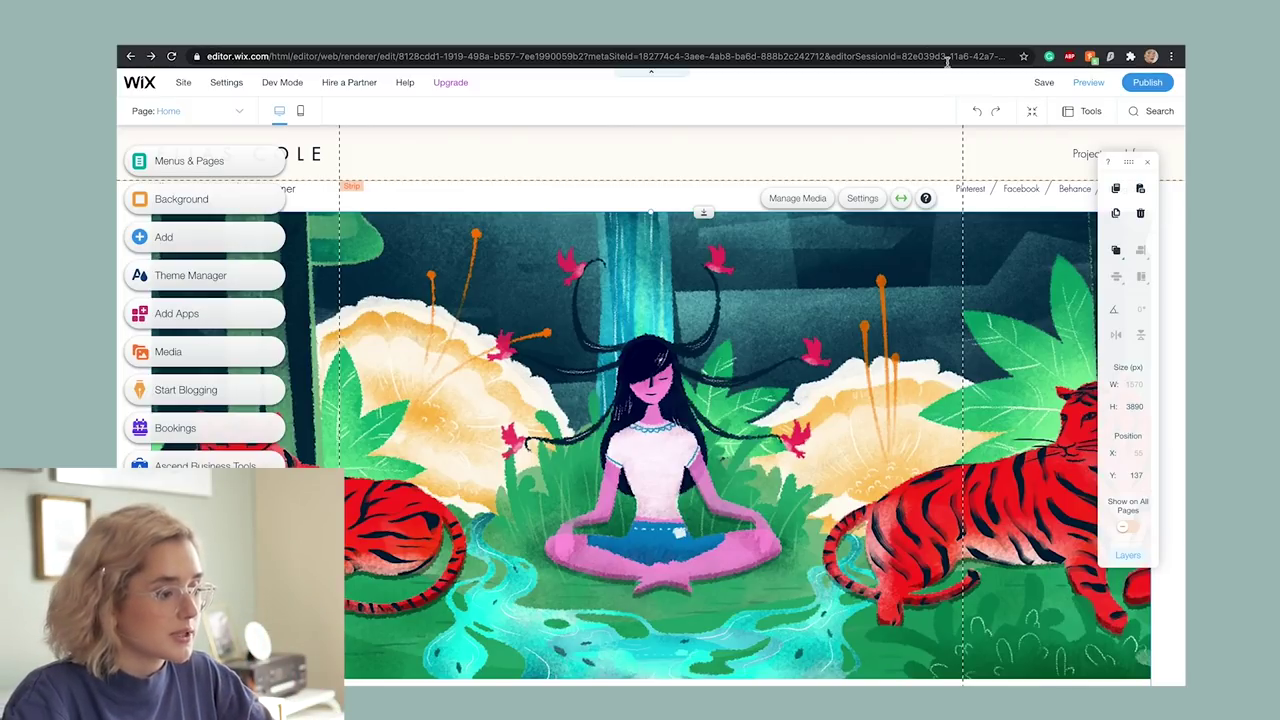
- Delete the jungle illustration gallery, heighten the header, and move the subtitle into it
left_click(666, 78)
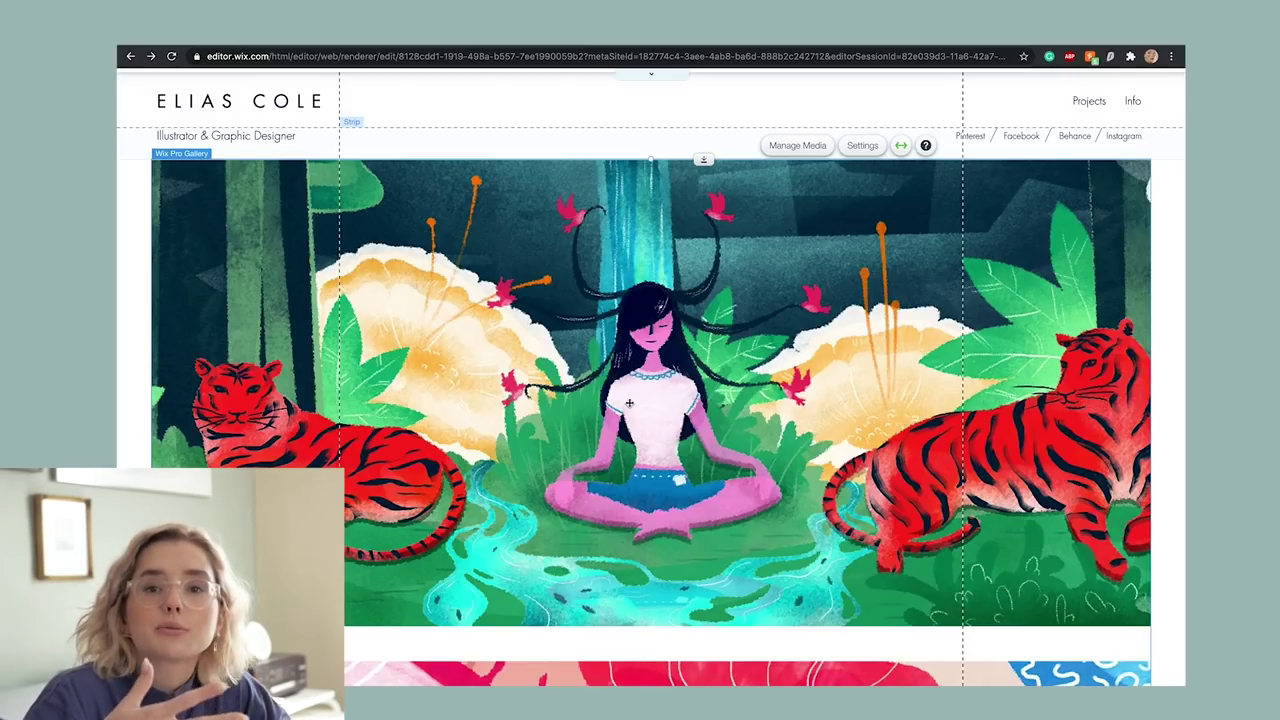
left_click(629, 403)
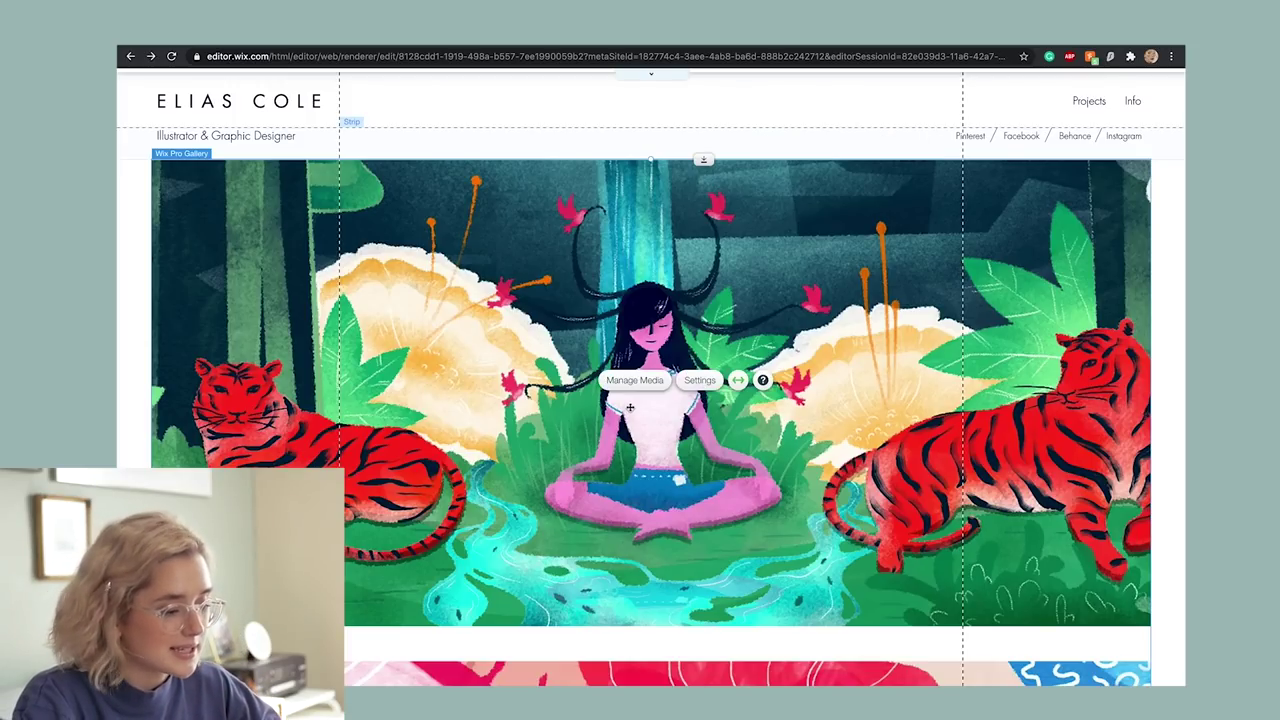
key("Delete")
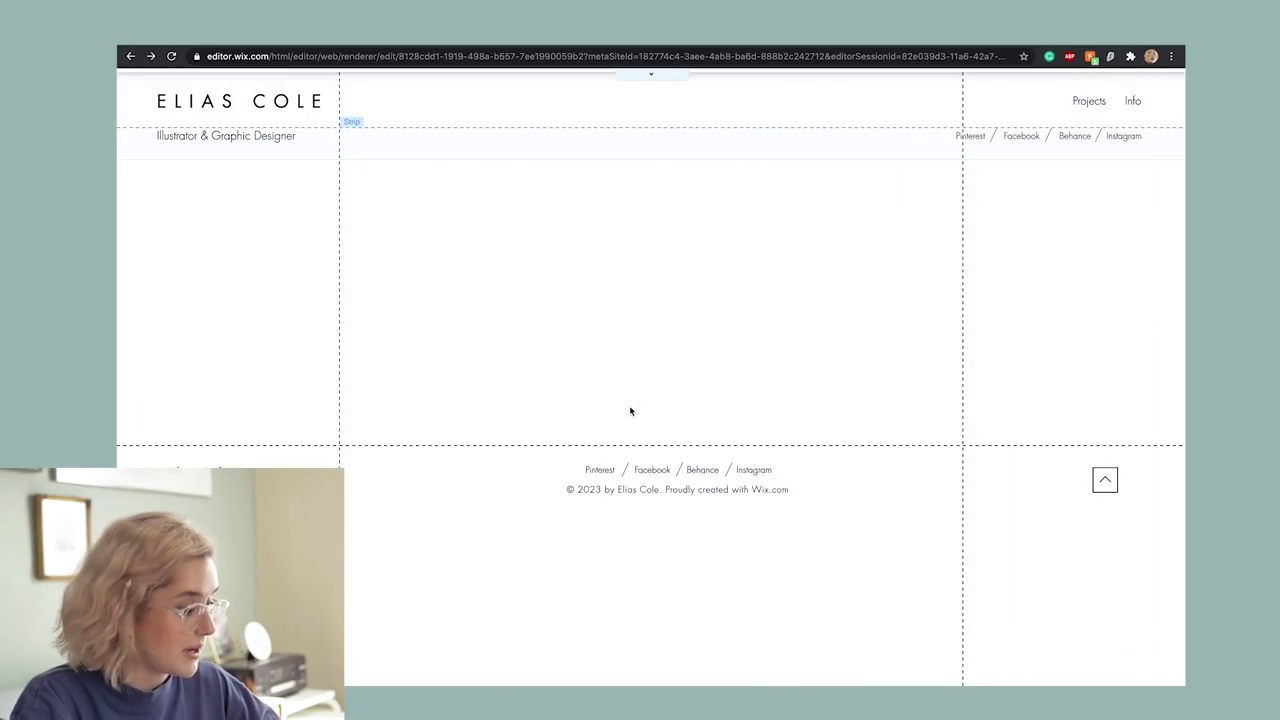
left_click_drag(703, 131, 703, 214)
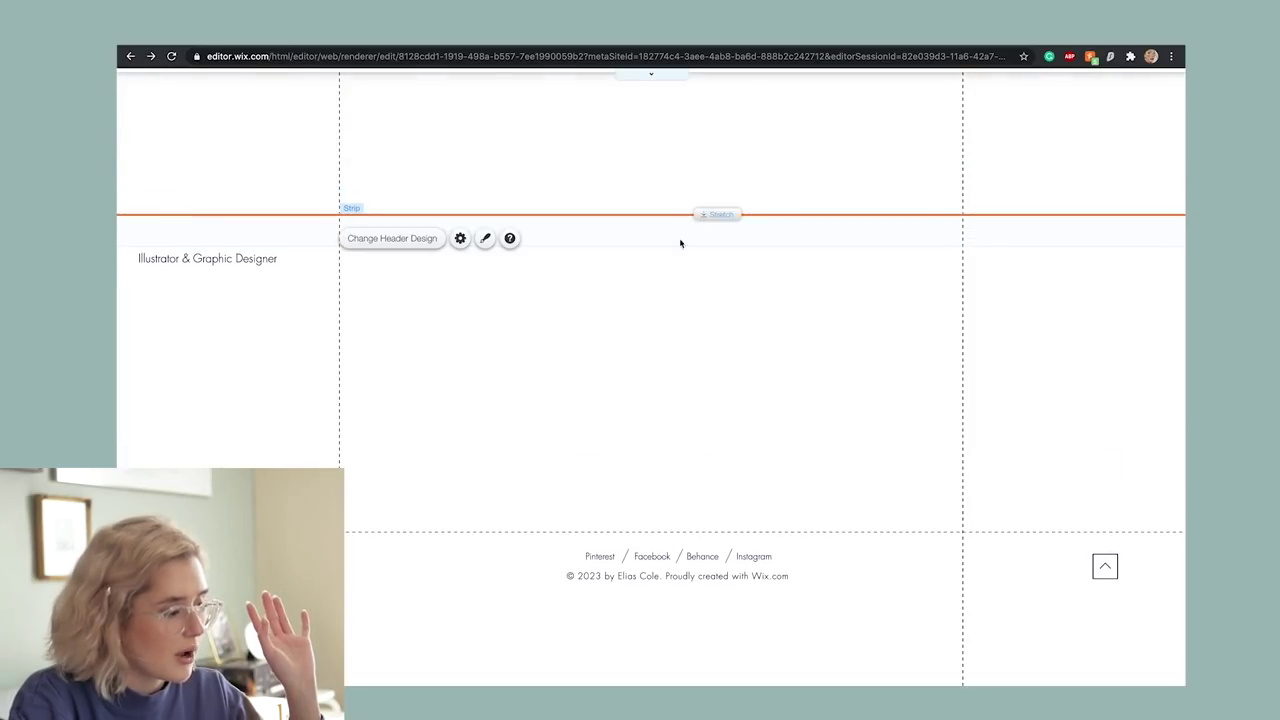
left_click_drag(249, 267, 251, 163)
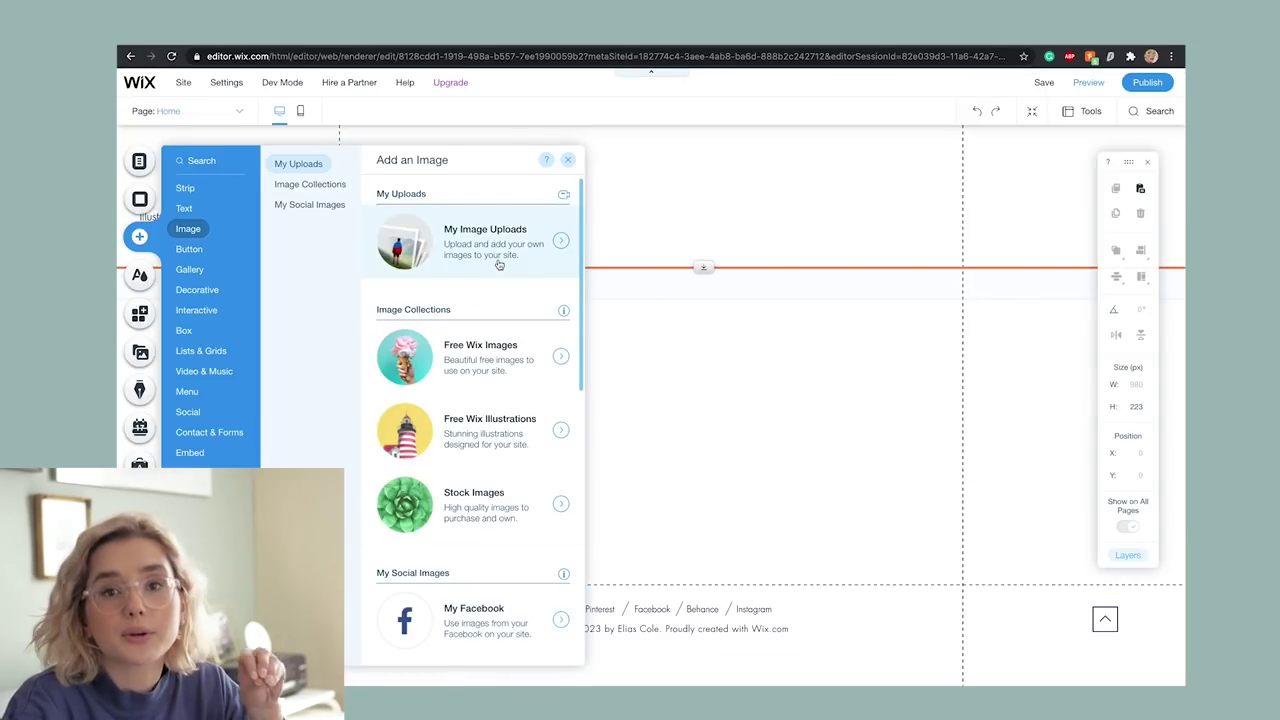
- Add the uploaded logo image to the page and resize it to about 235 × 61 px
left_click(499, 264)
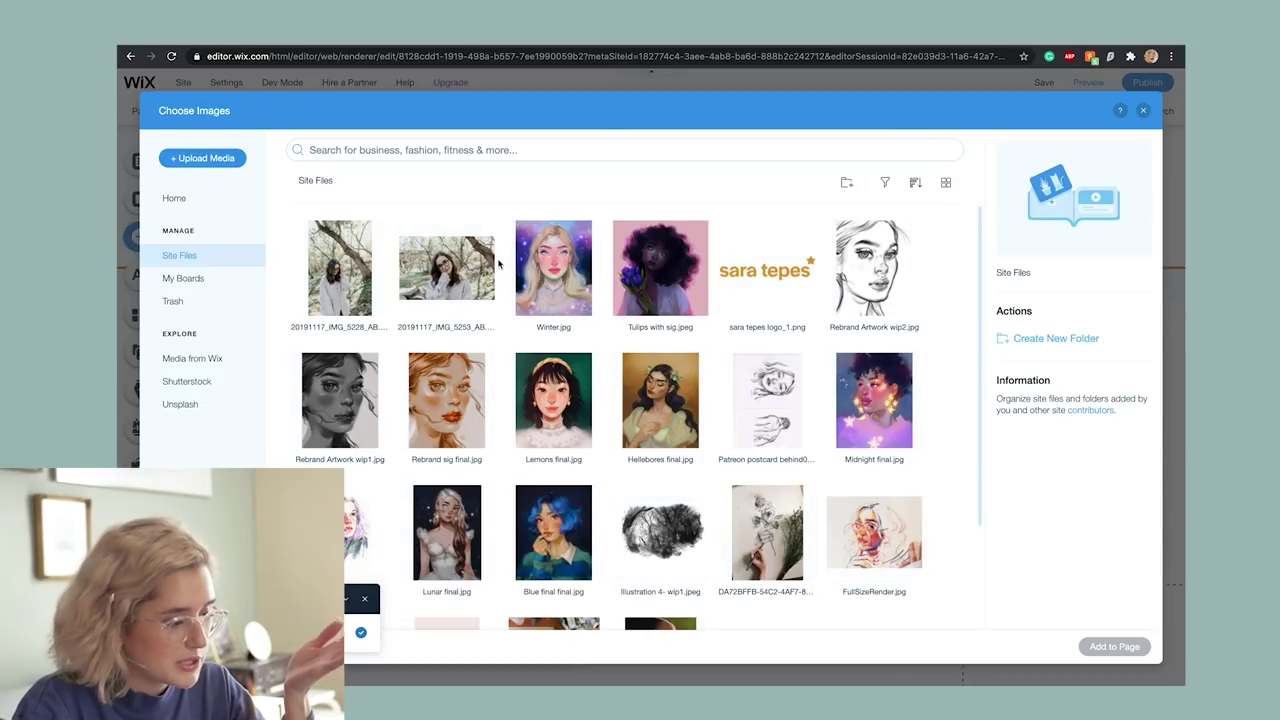
scroll(808, 612, "down", 1)
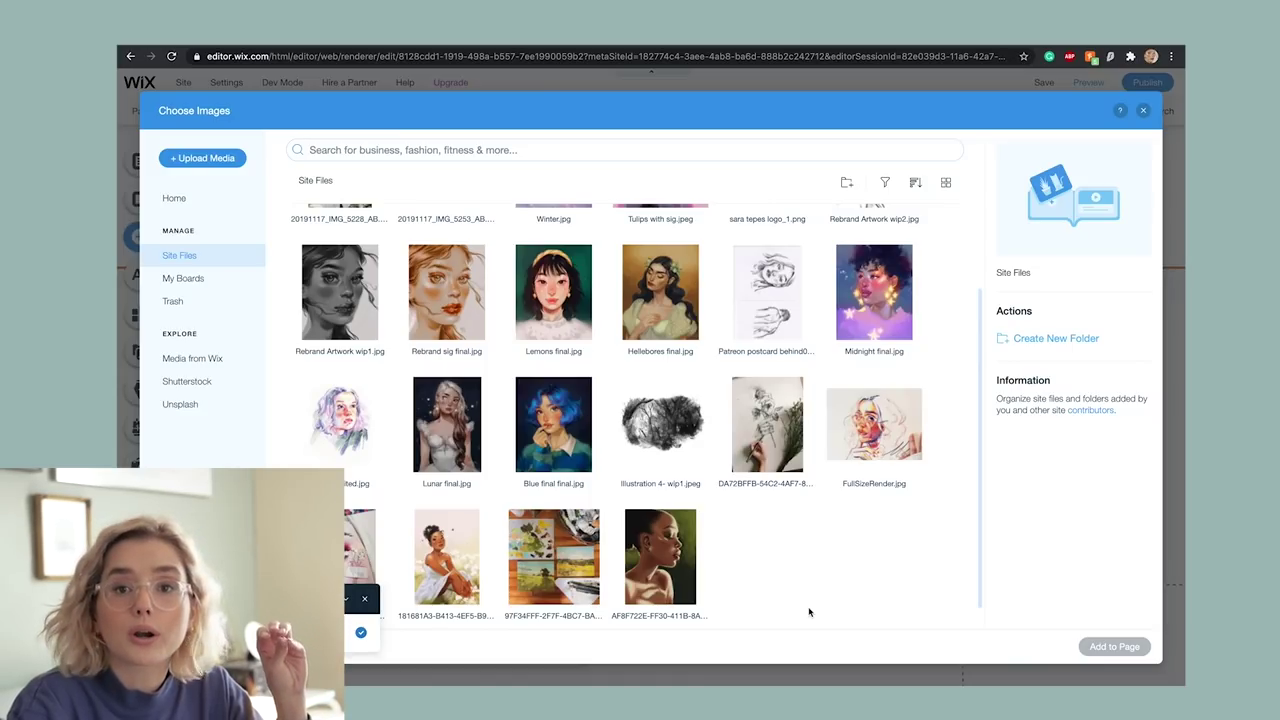
scroll(808, 612, "up", 1)
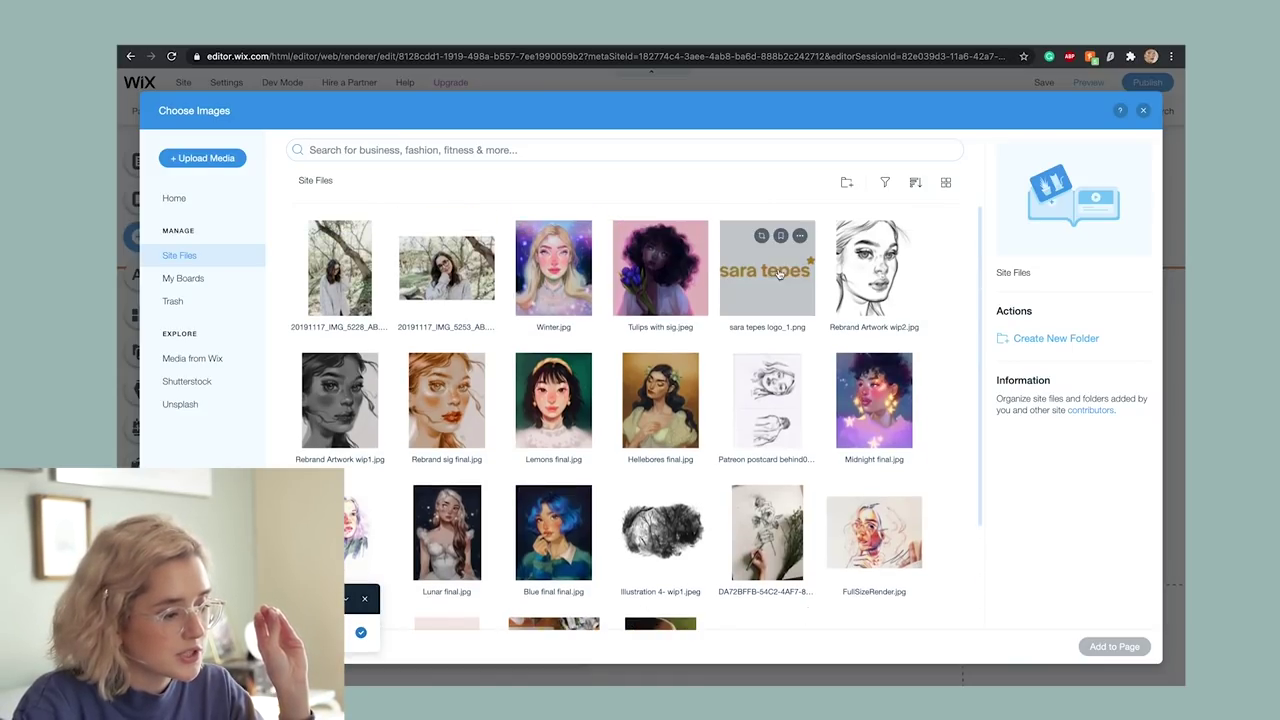
left_click(765, 218)
left_click(1113, 647)
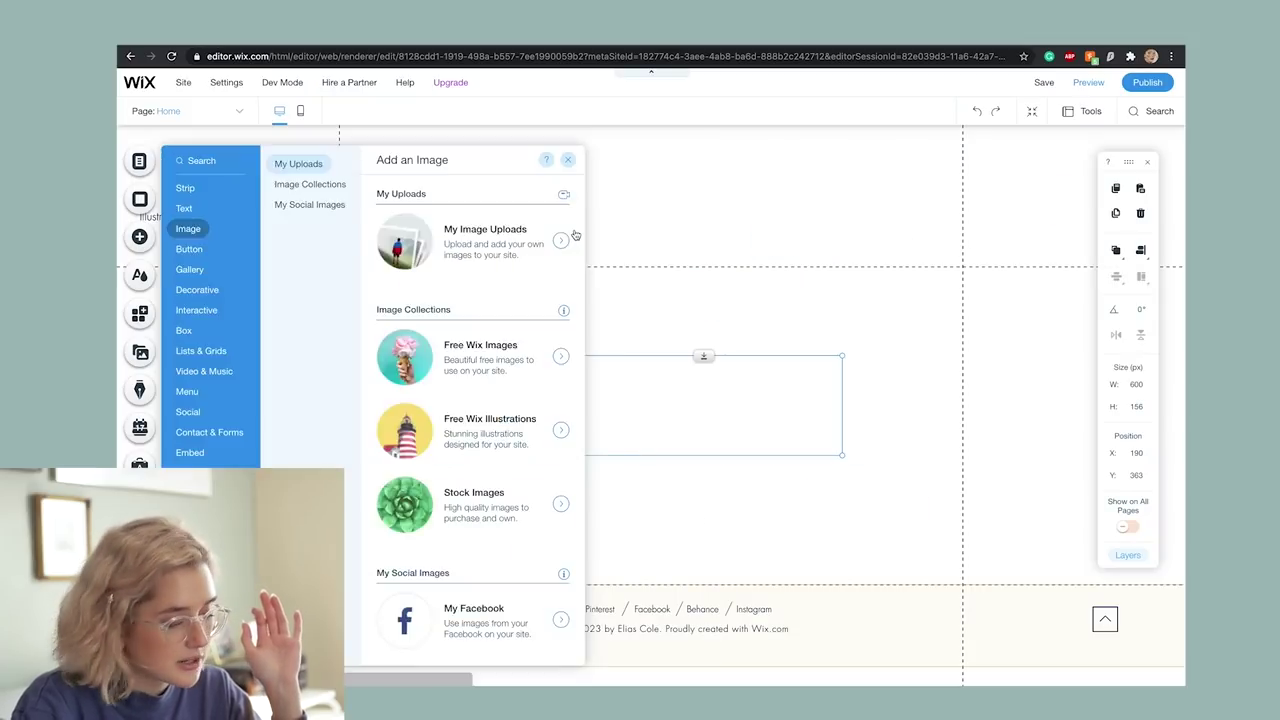
left_click_drag(842, 455, 266, 187)
left_click(139, 275)
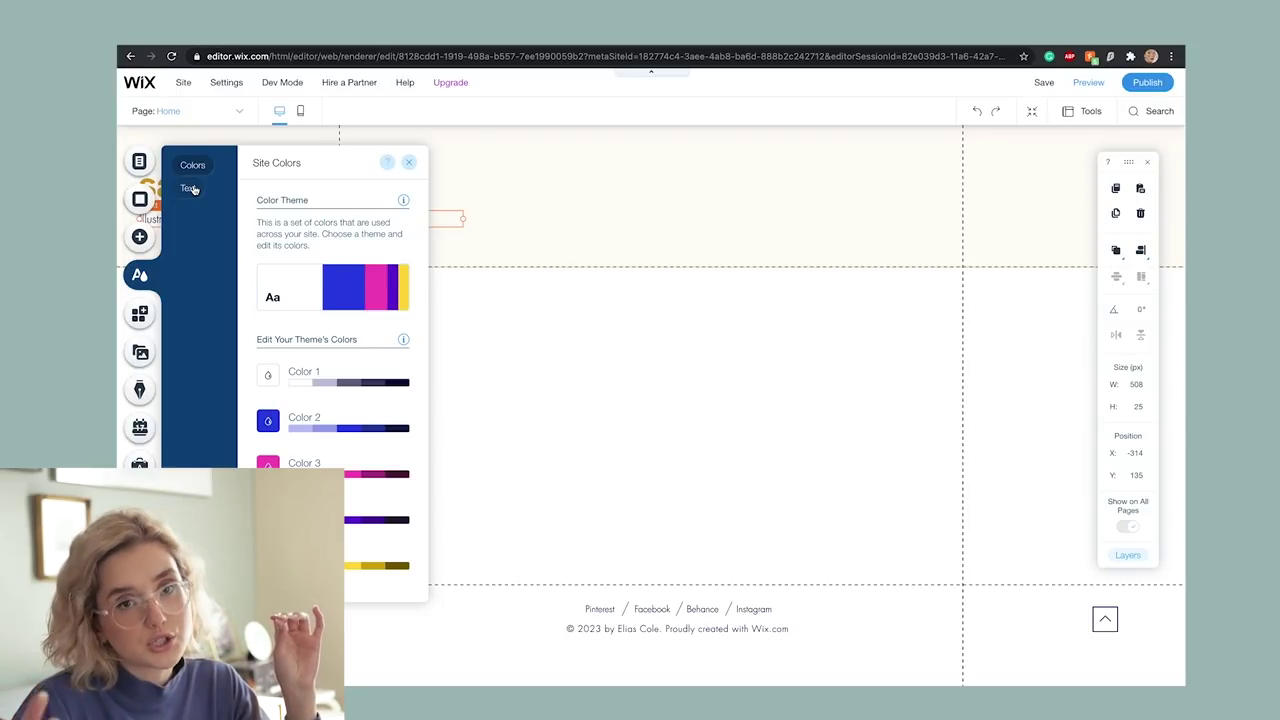
- Make the first theme colour off-white and shift the third to a pale mauve
left_click(268, 375)
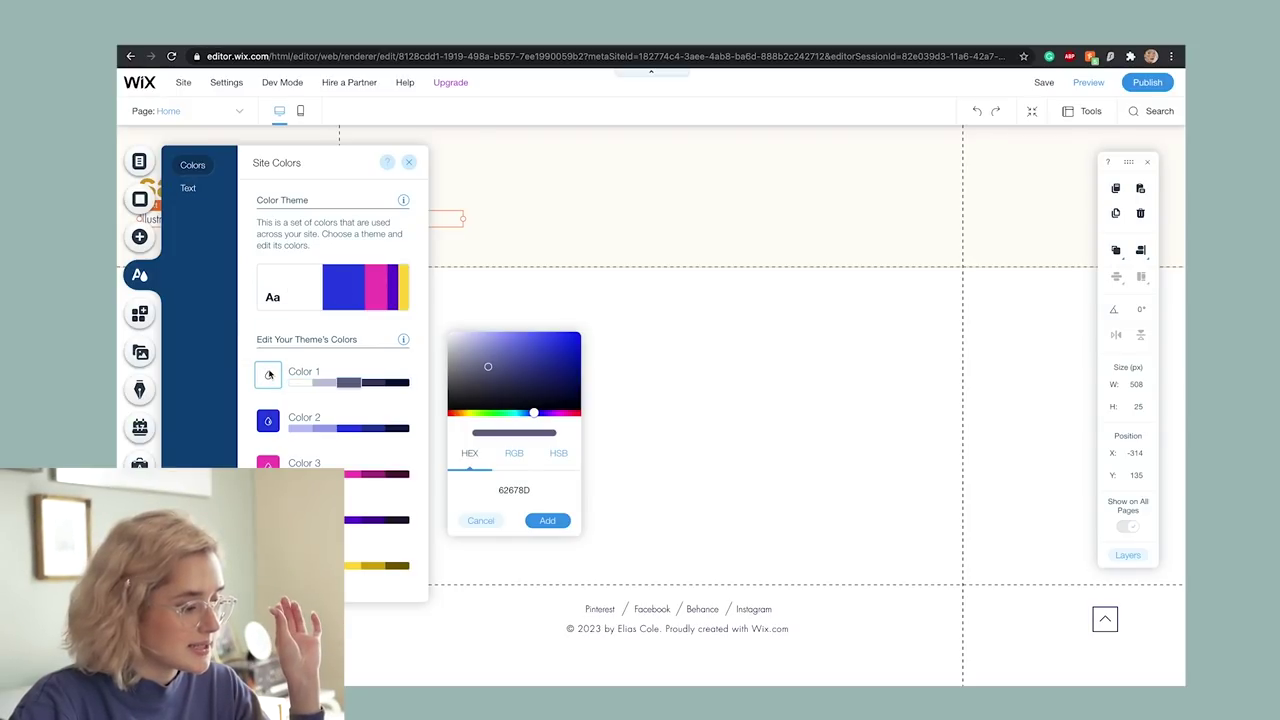
left_click(465, 414)
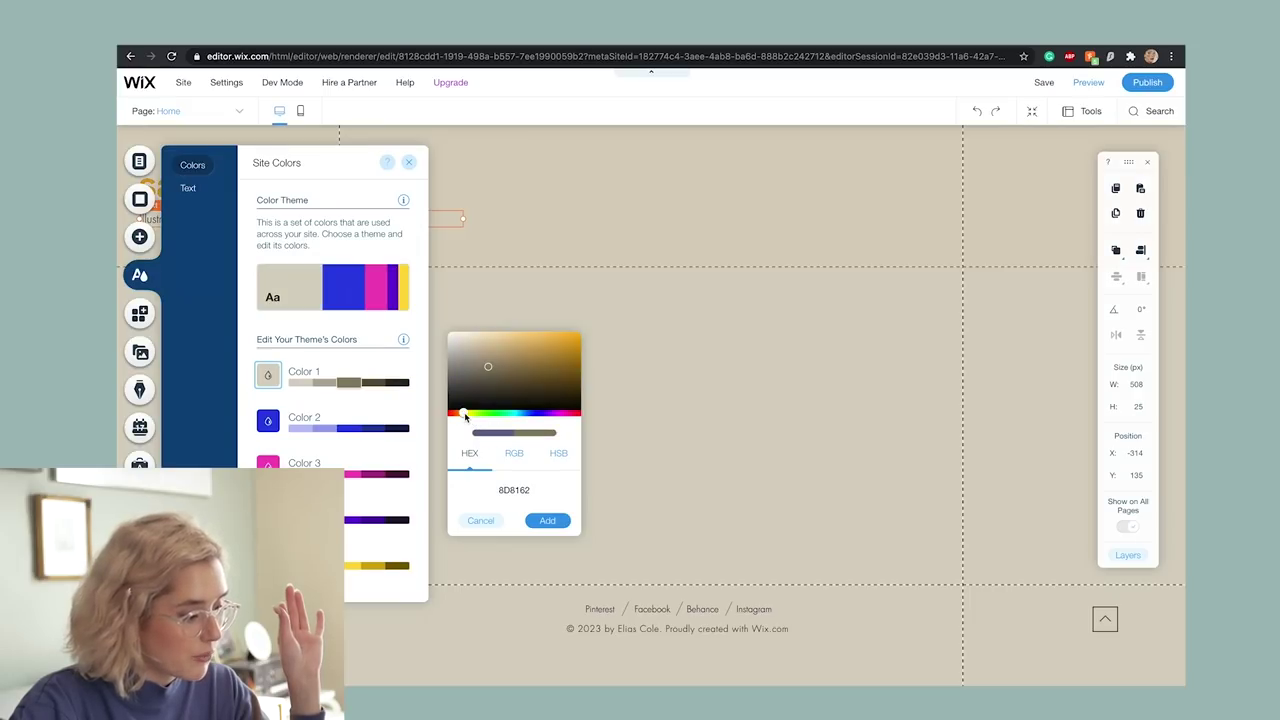
left_click(452, 333)
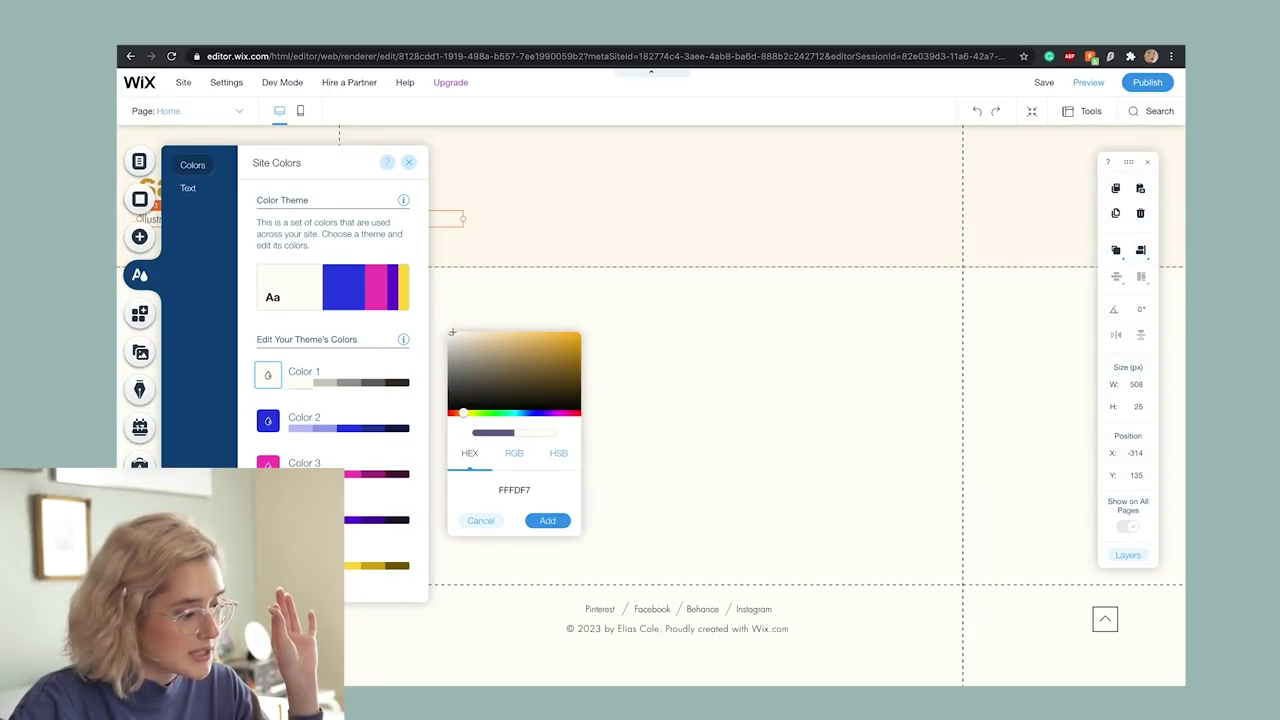
left_click_drag(452, 332, 450, 333)
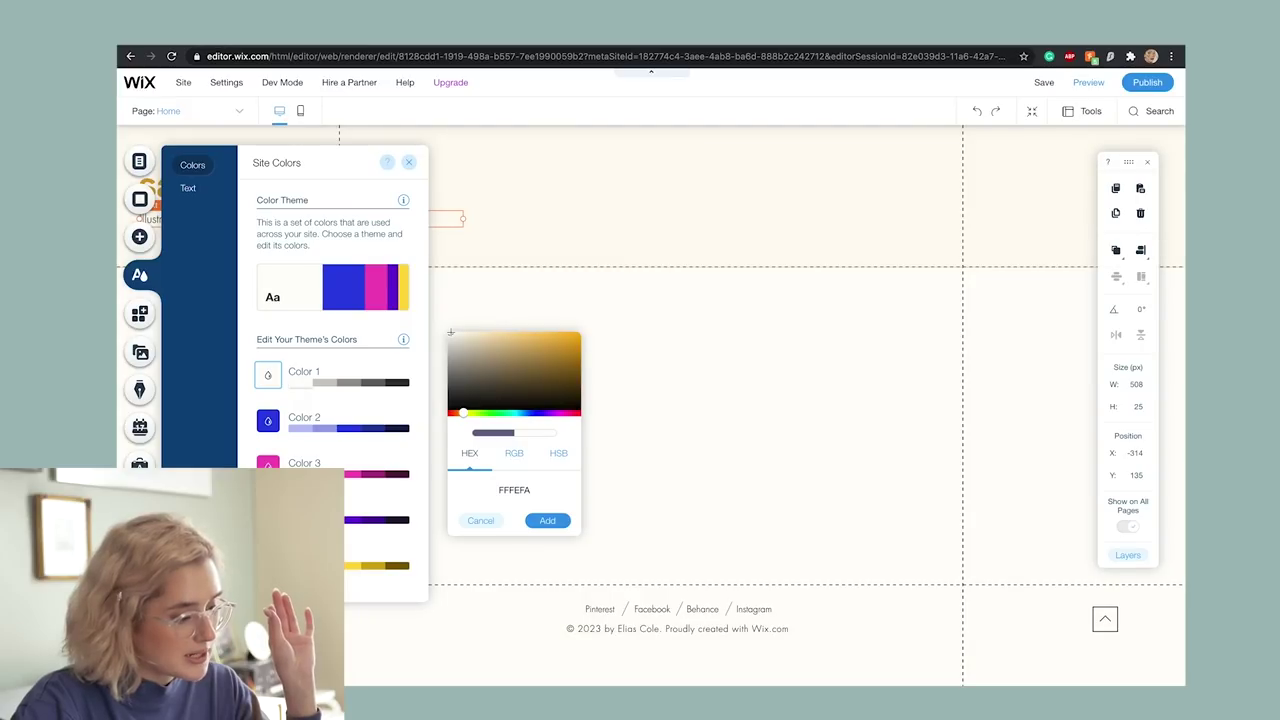
left_click(268, 463)
left_click(469, 430)
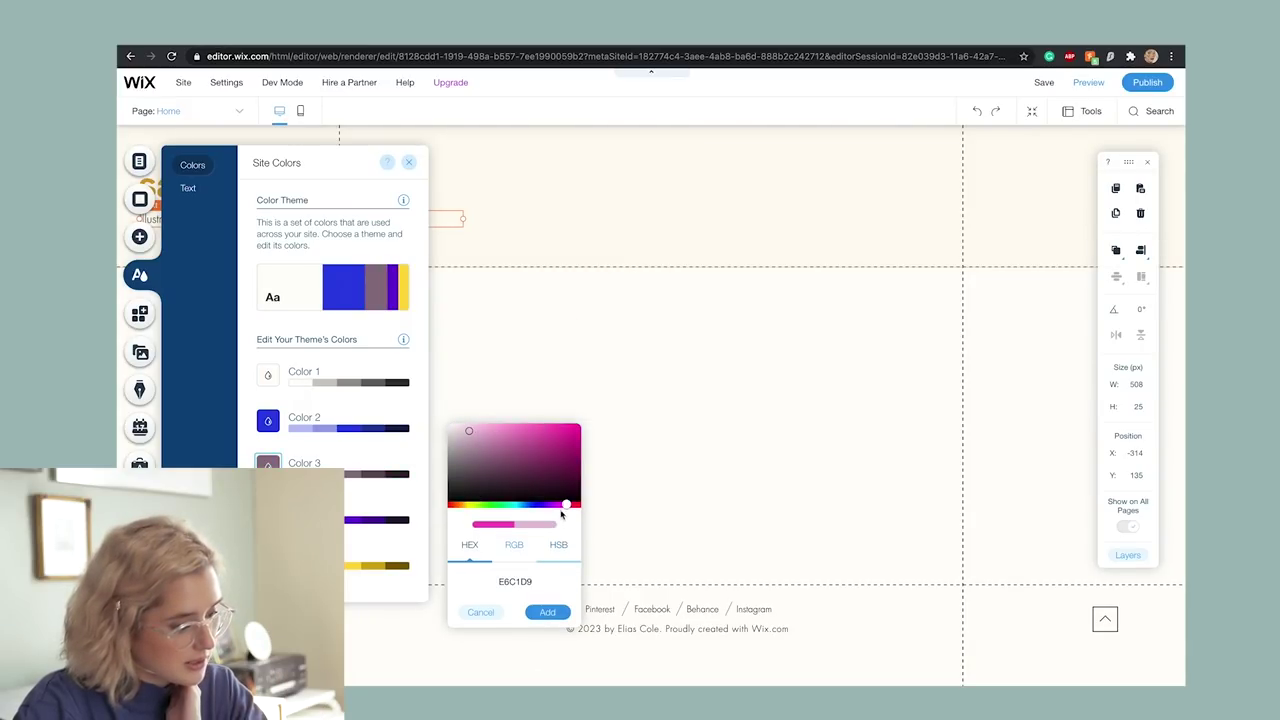
left_click_drag(564, 505, 555, 508)
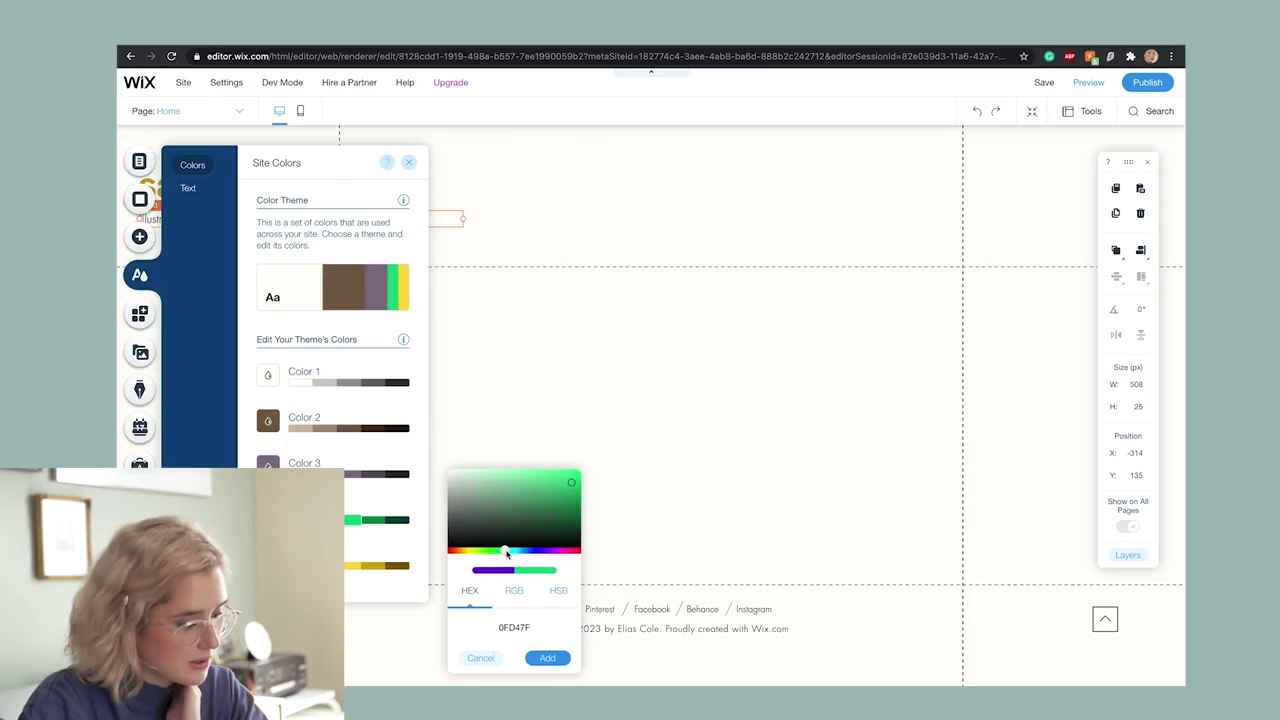
- Change the fourth theme colour to dark green and the fifth to burnt orange
left_click_drag(503, 553, 545, 530)
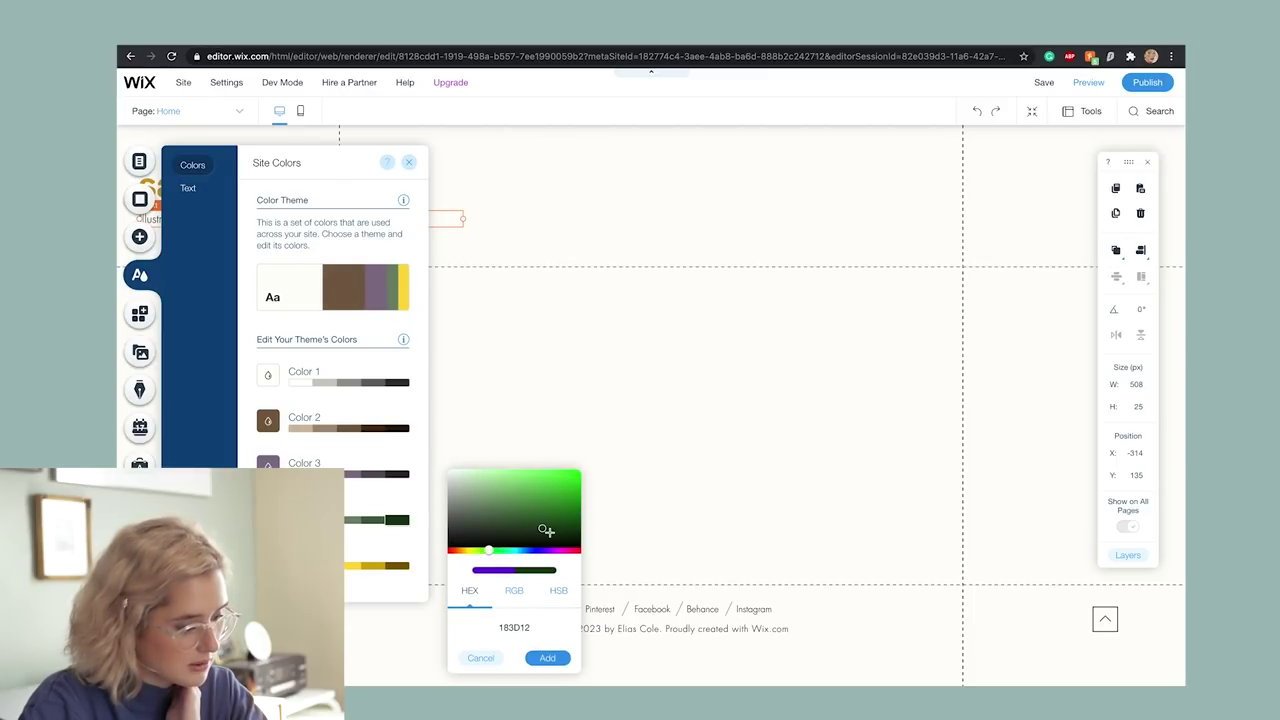
left_click(547, 657)
left_click(330, 566)
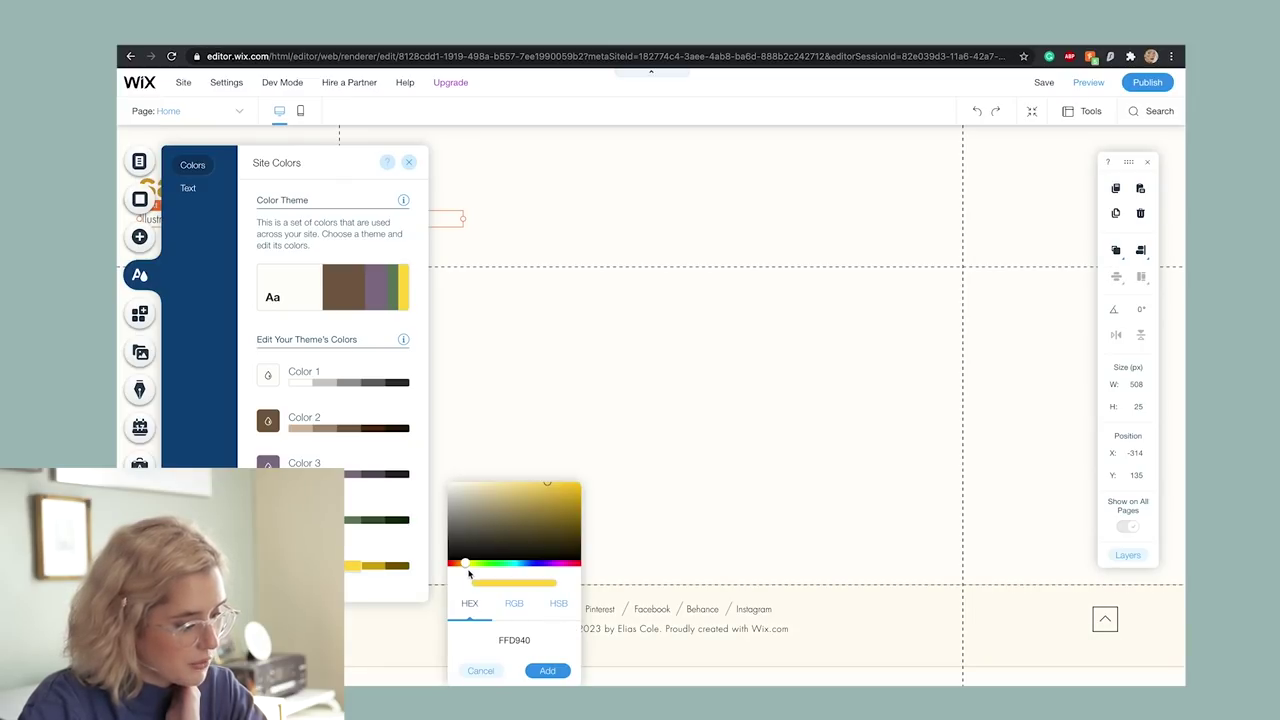
left_click_drag(459, 566, 456, 566)
mouse_move(569, 503)
left_mouse_down()
mouse_move(554, 509)
mouse_move(566, 502)
left_mouse_up()
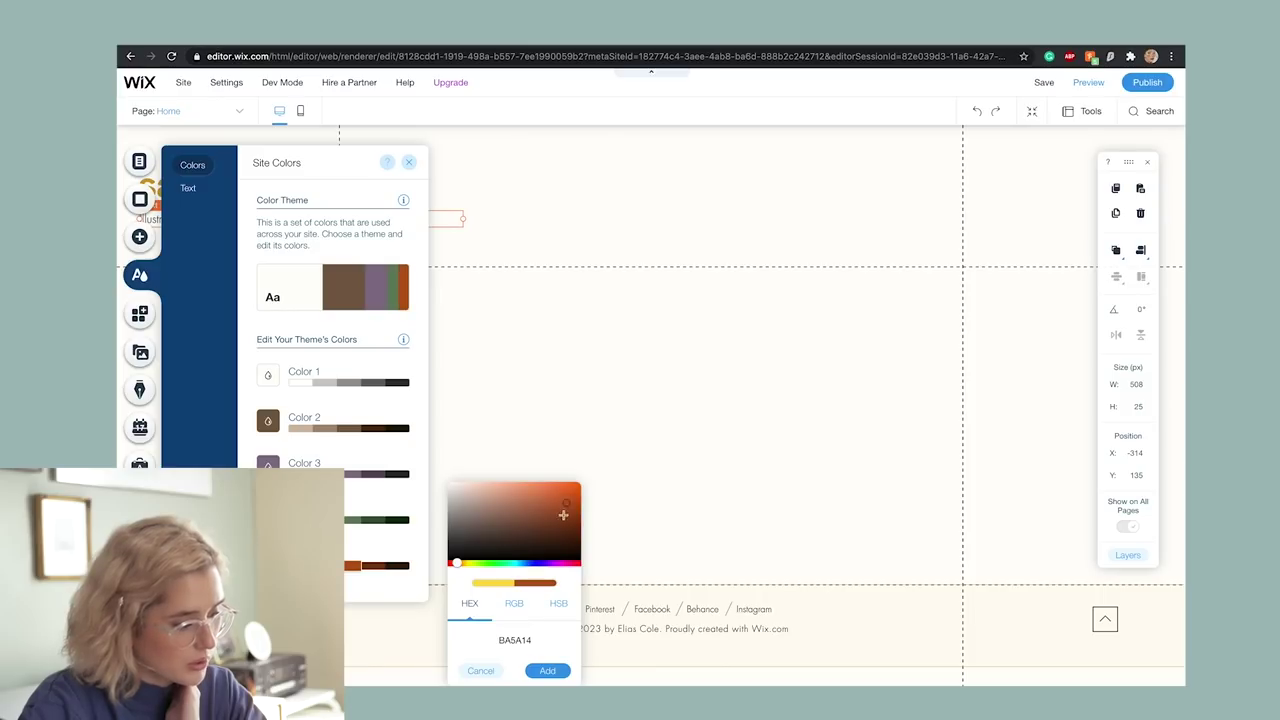
left_click(548, 671)
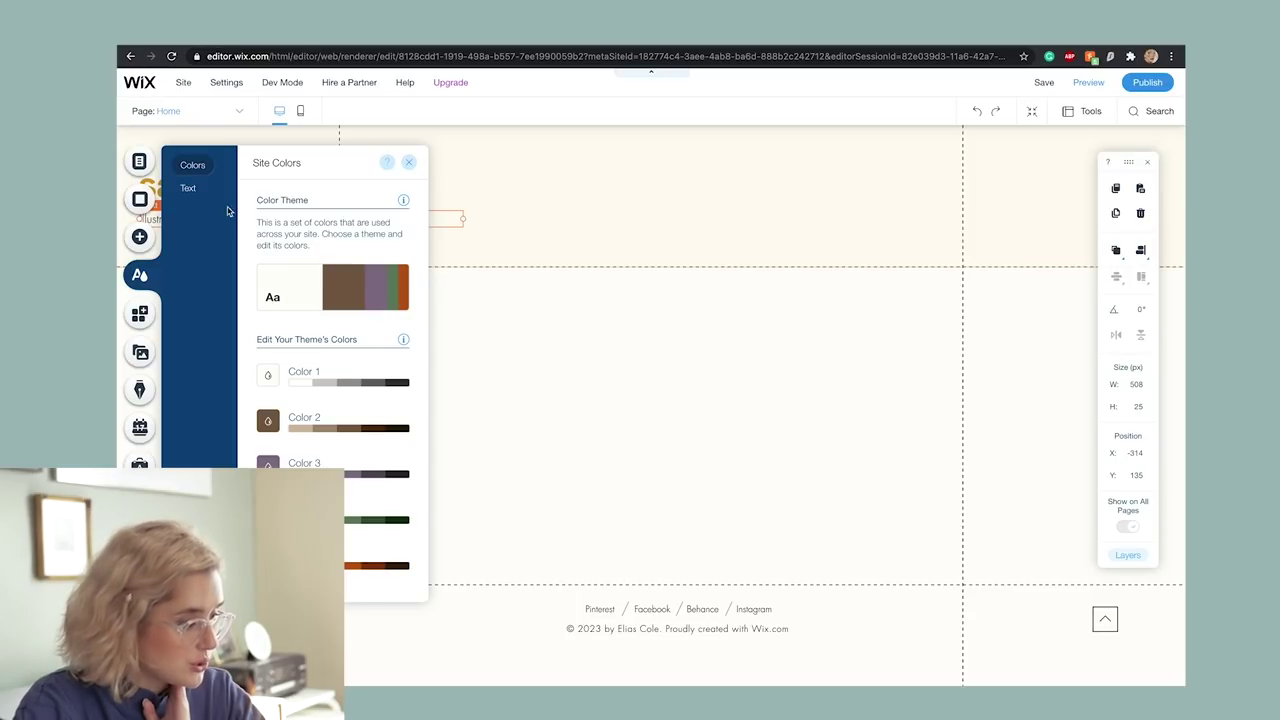
left_click(196, 190)
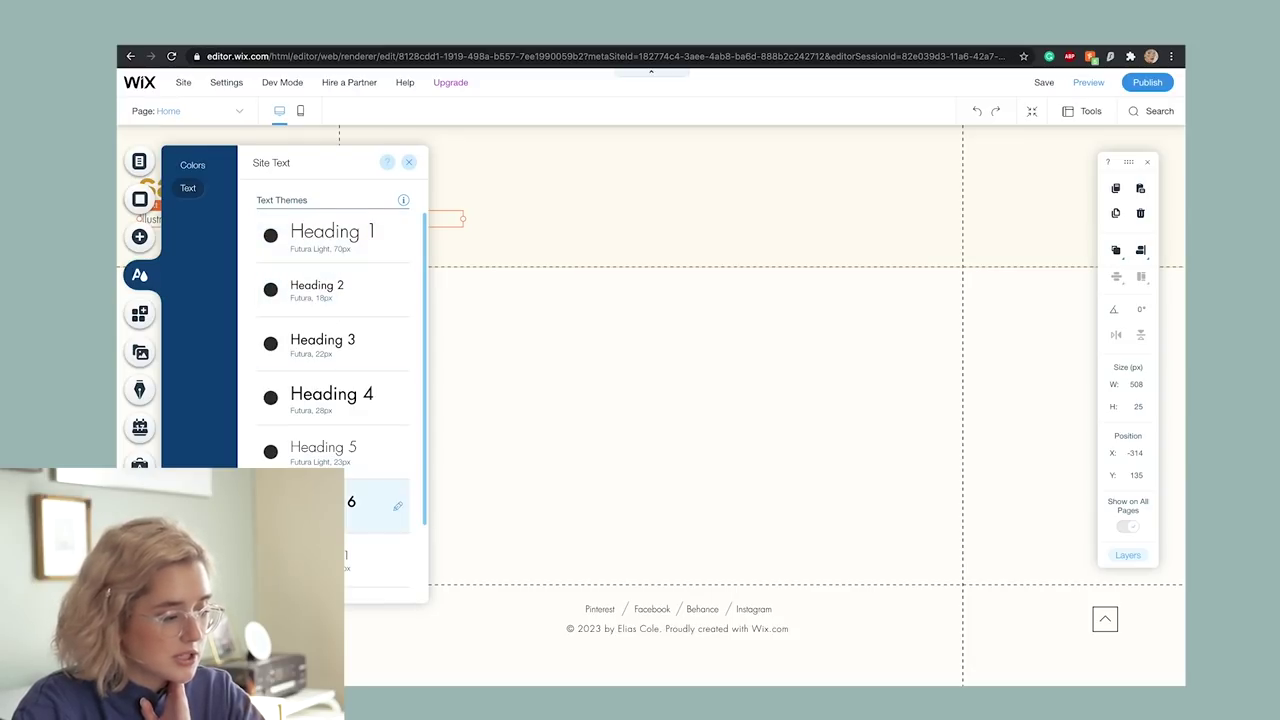
- Set the Heading 2 text theme font to Audrey Medium
scroll(330, 520, "down", 2)
scroll(395, 520, "up", 2)
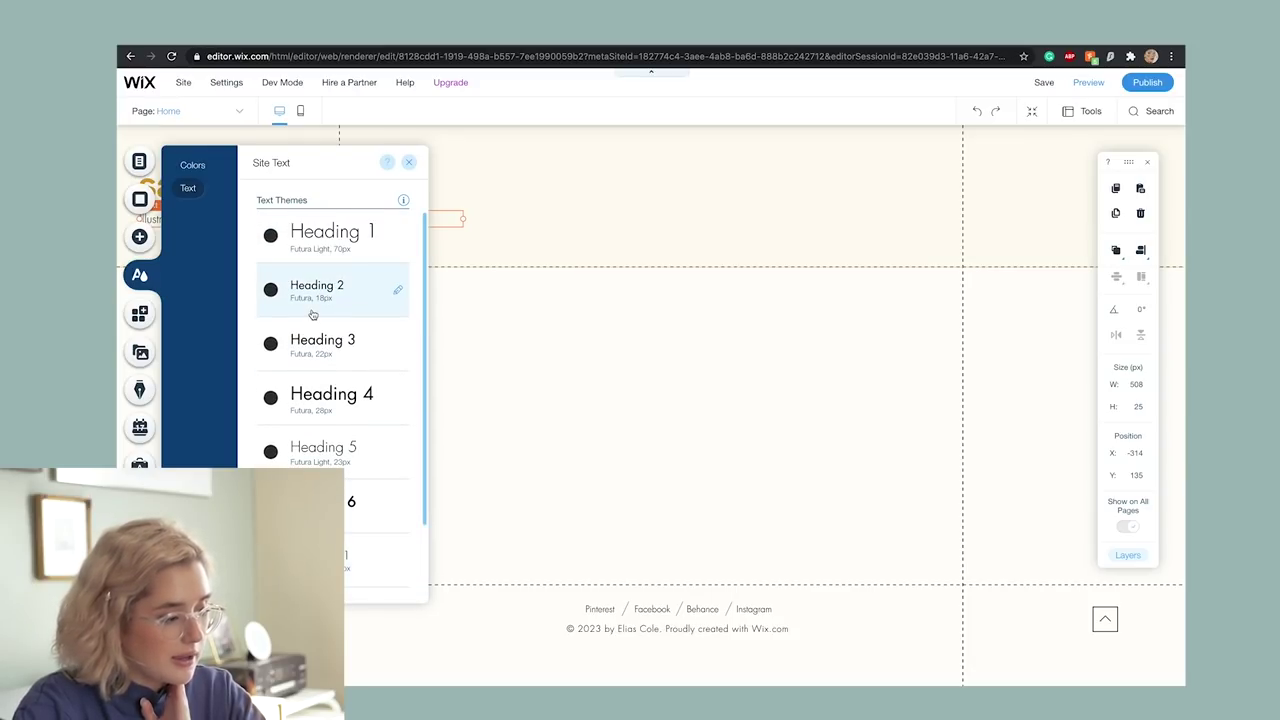
left_click(395, 290)
left_click(535, 331)
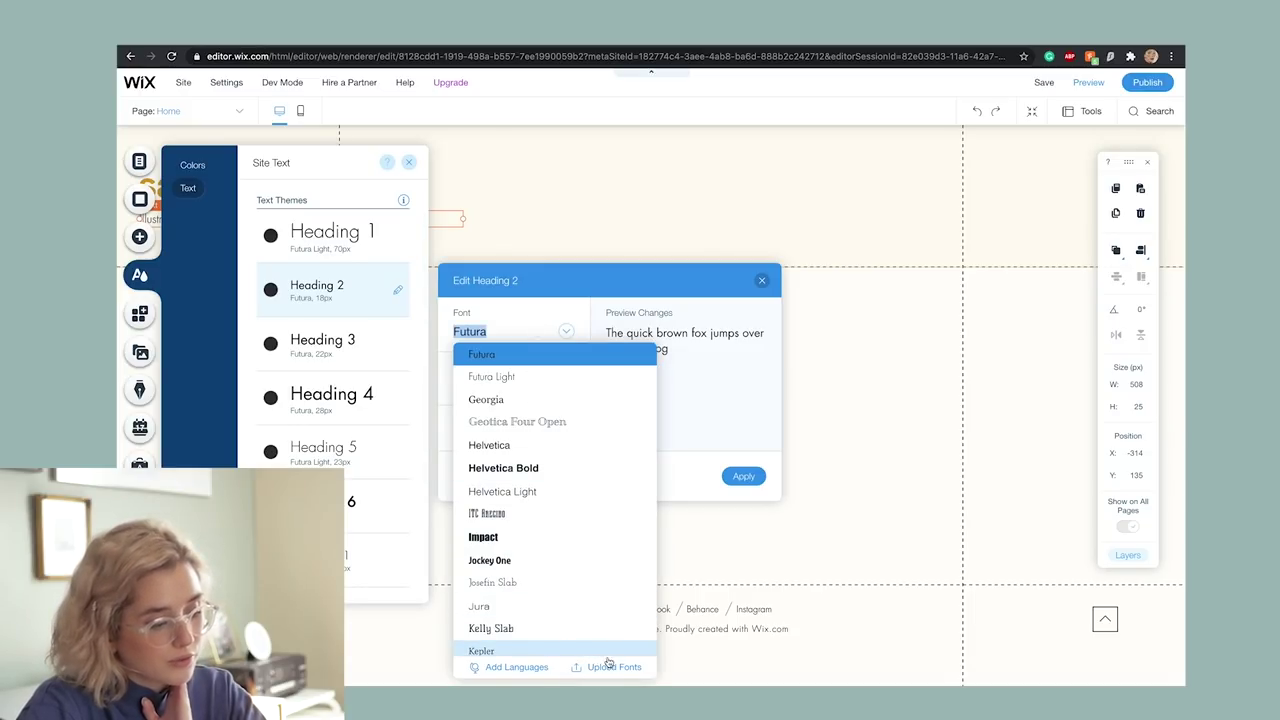
scroll(522, 424, "up", 10)
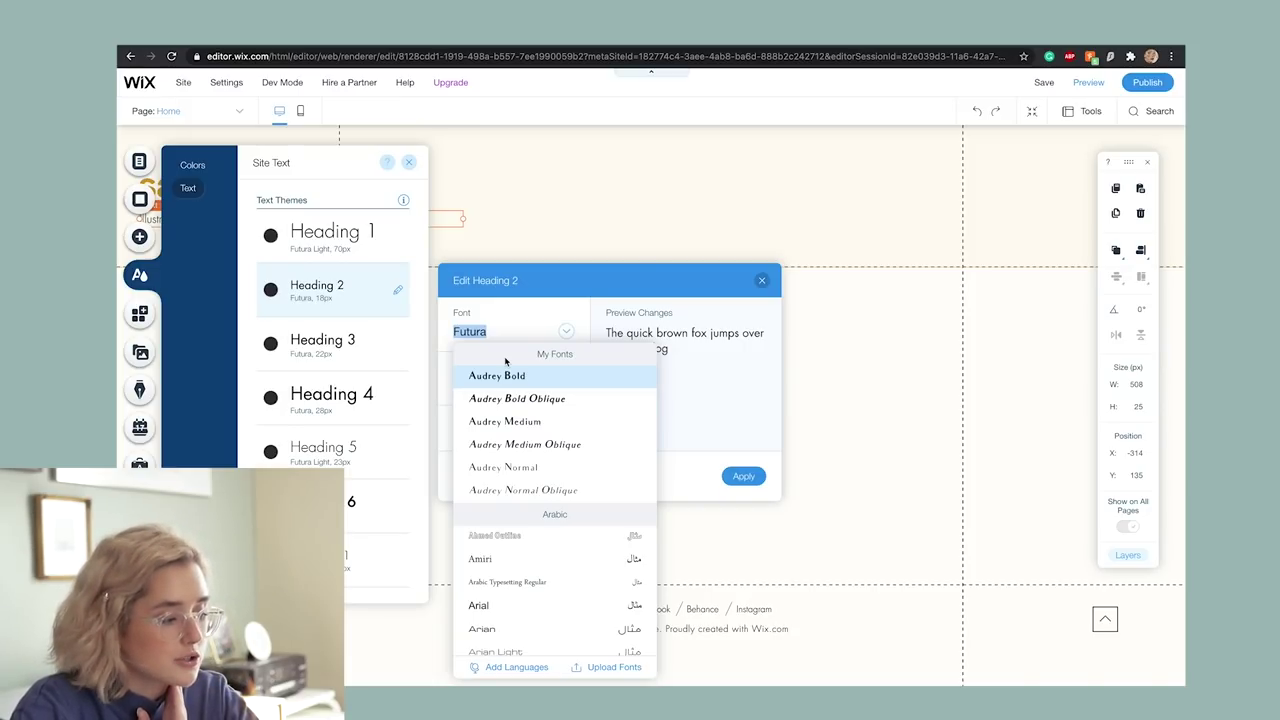
left_click(481, 421)
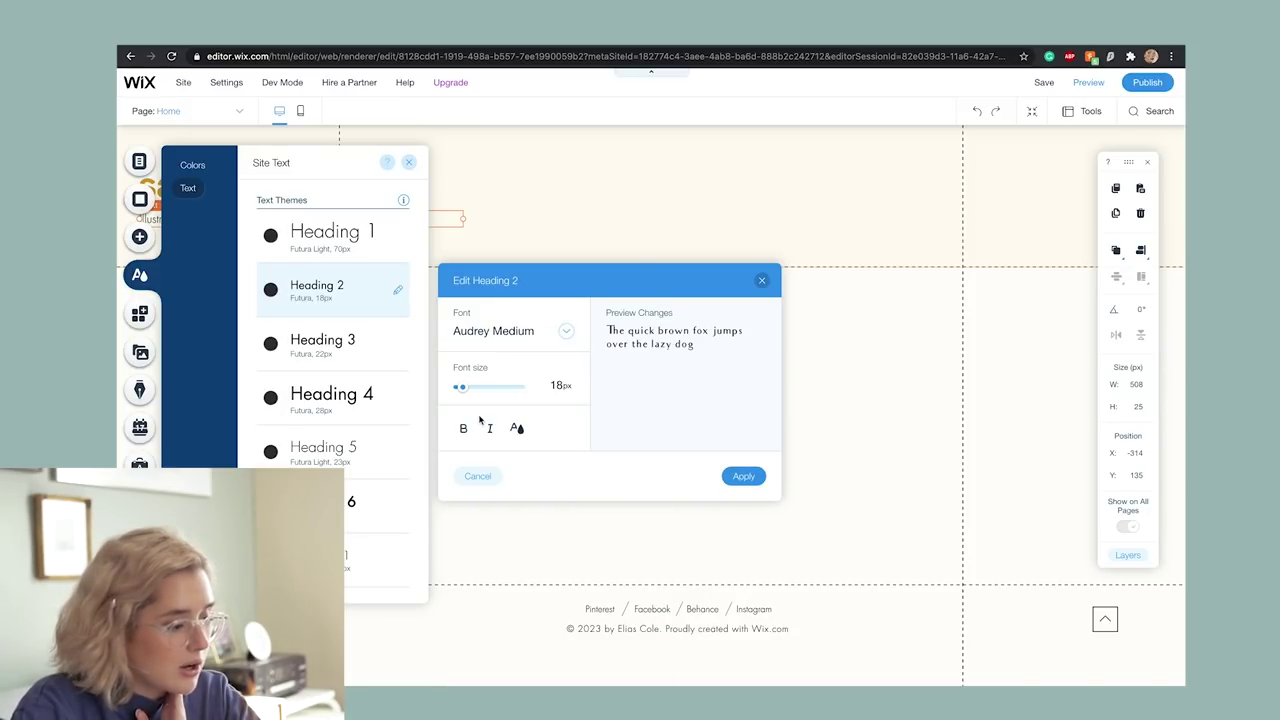
left_click(743, 476)
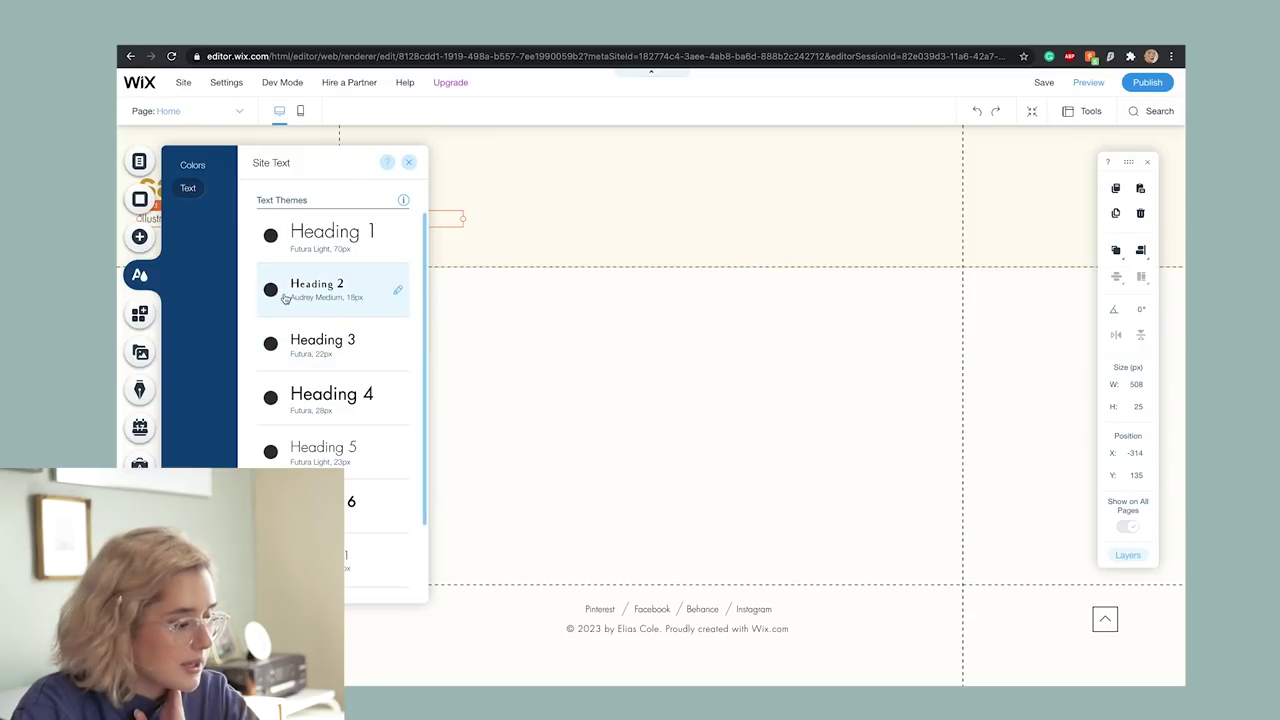
- Set the Heading 1 text theme font to Audrey Bold
left_click(335, 240)
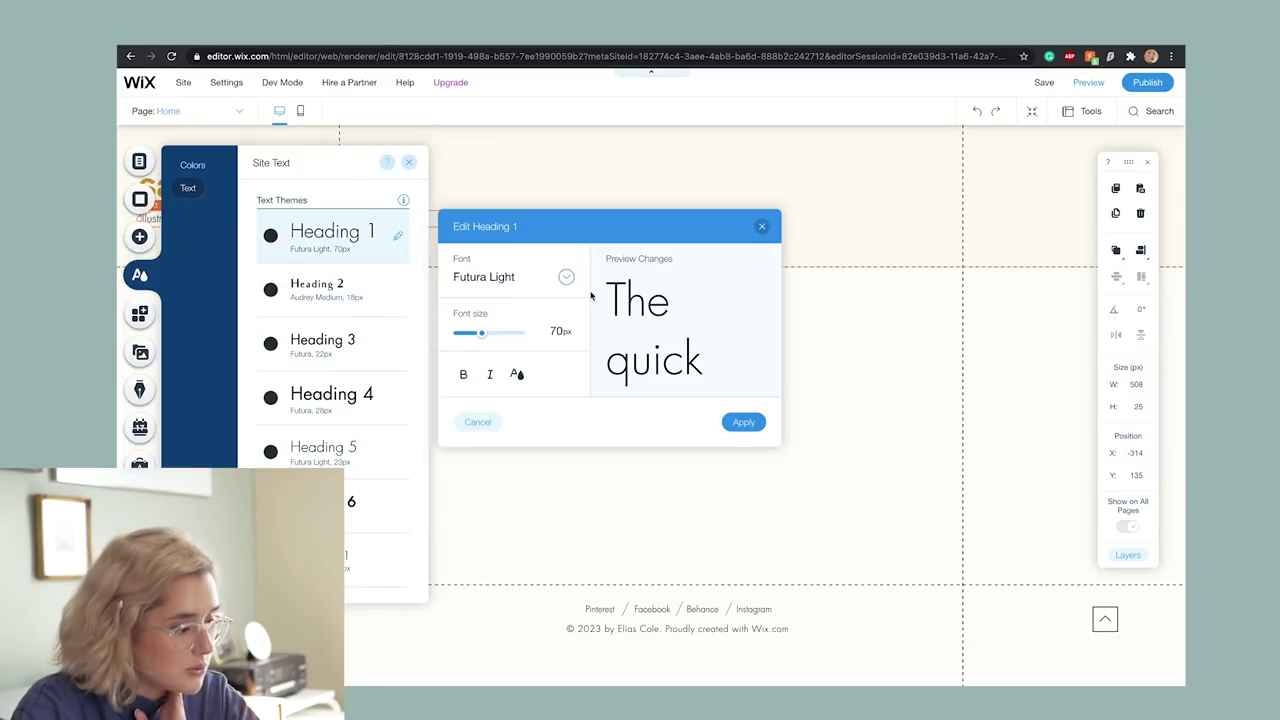
left_click(566, 277)
scroll(540, 385, "up", 10)
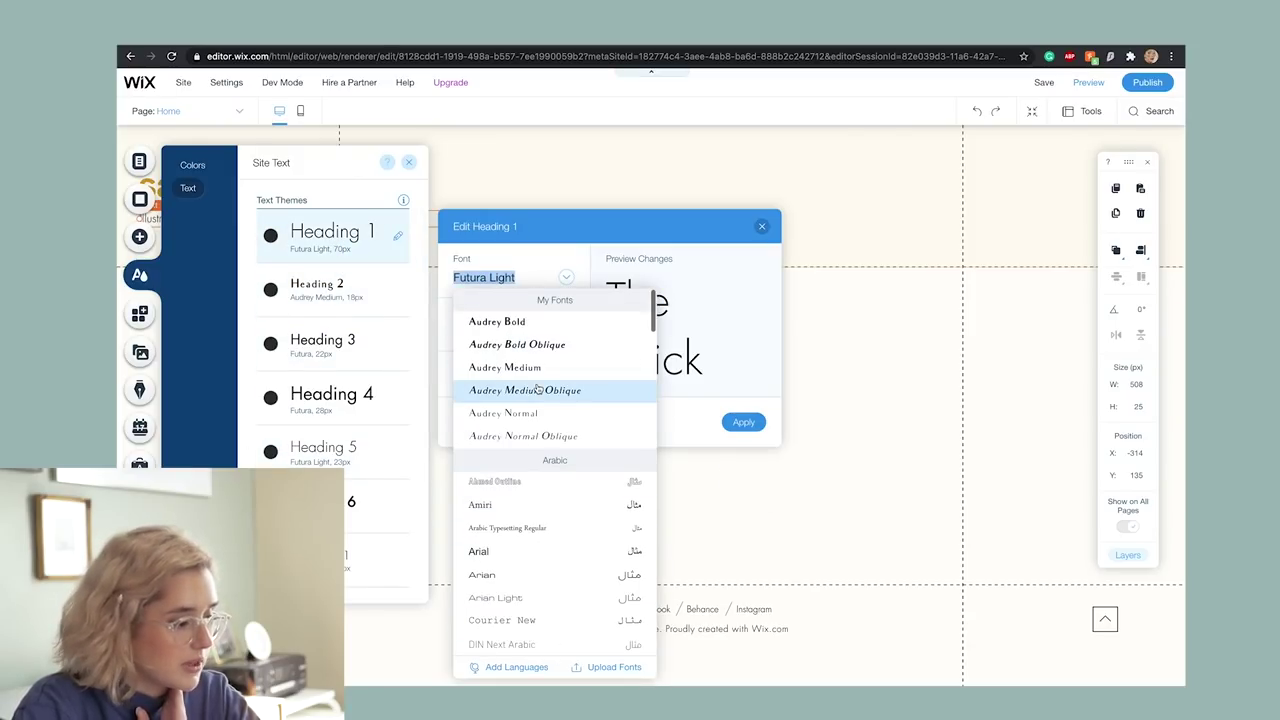
left_click(504, 320)
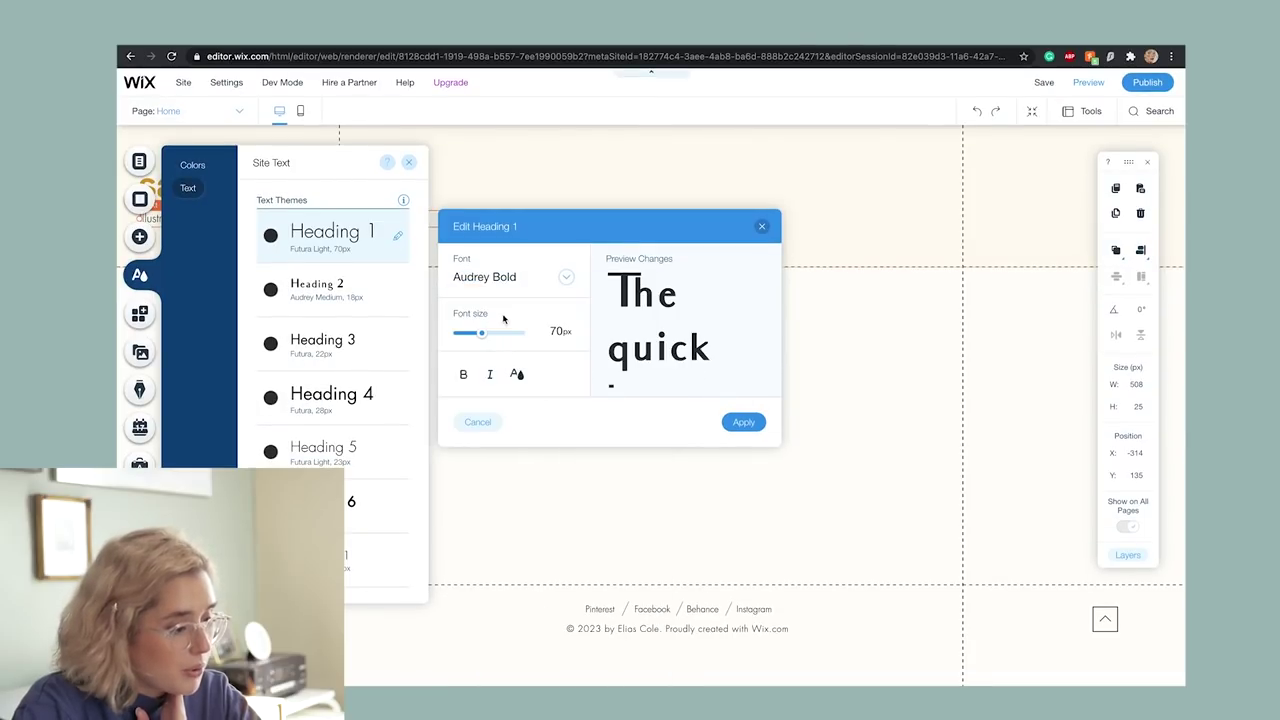
left_click(739, 422)
- Set the Heading 3 text theme font to EB Garamond
left_click(322, 342)
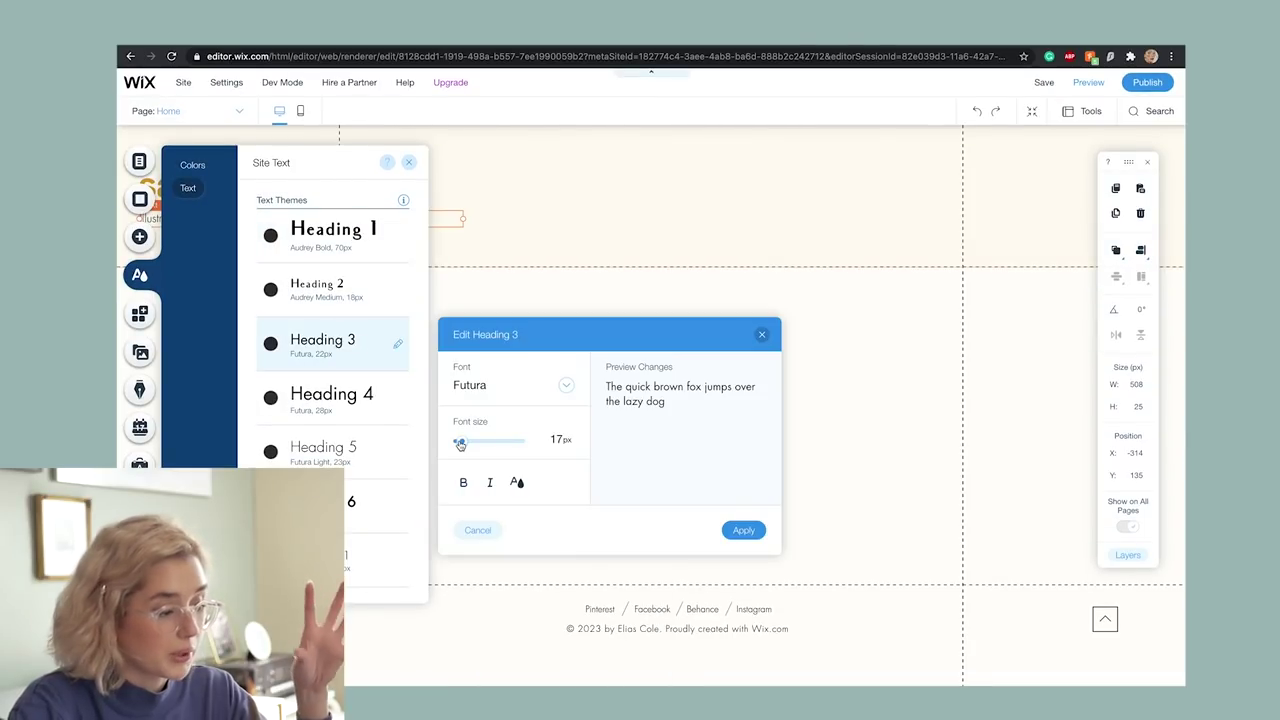
left_click(509, 387)
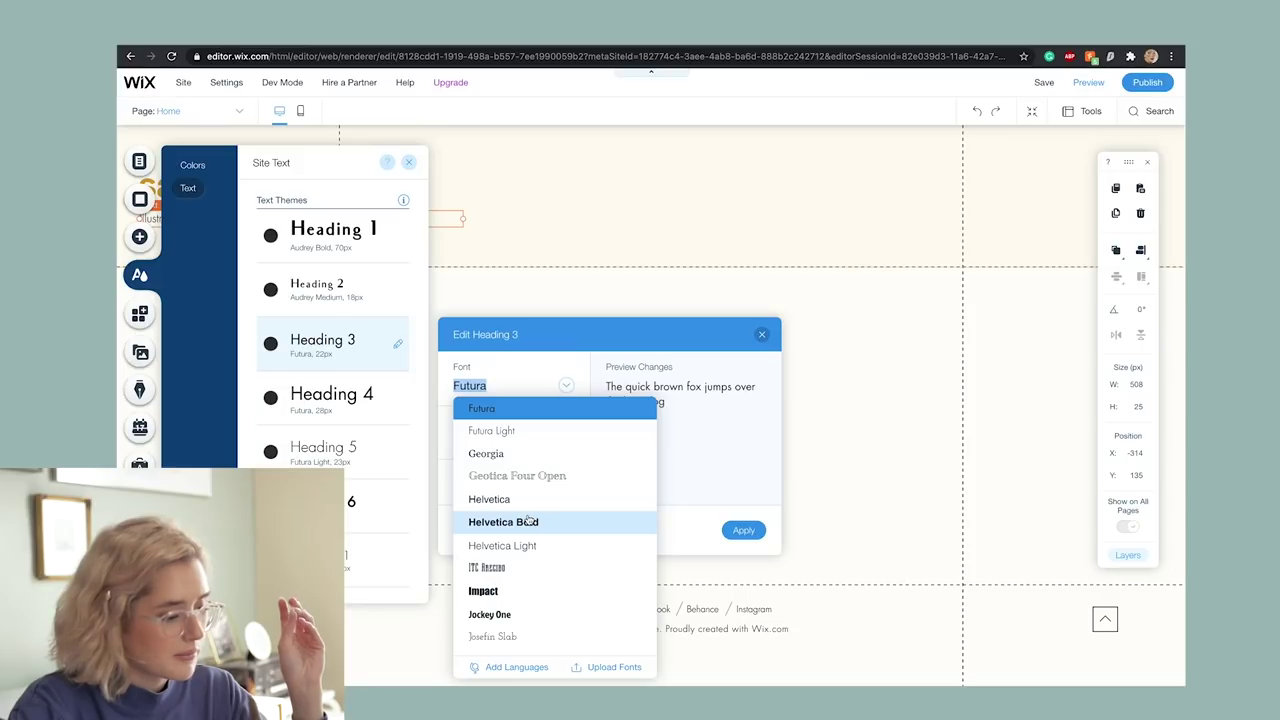
scroll(528, 519, "up", 1)
scroll(525, 530, "up", 4)
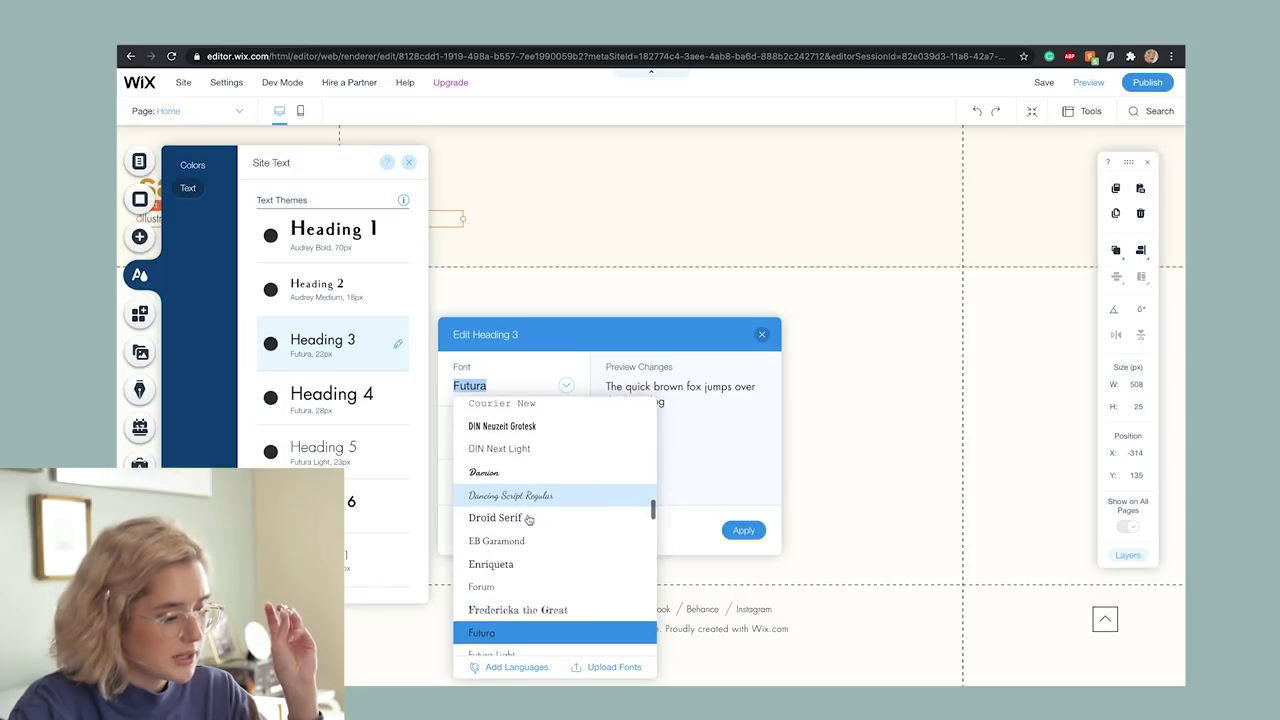
left_click(496, 541)
left_click(758, 535)
- Set Heading 4 to Courier New at 24px
left_click(331, 394)
left_click(509, 440)
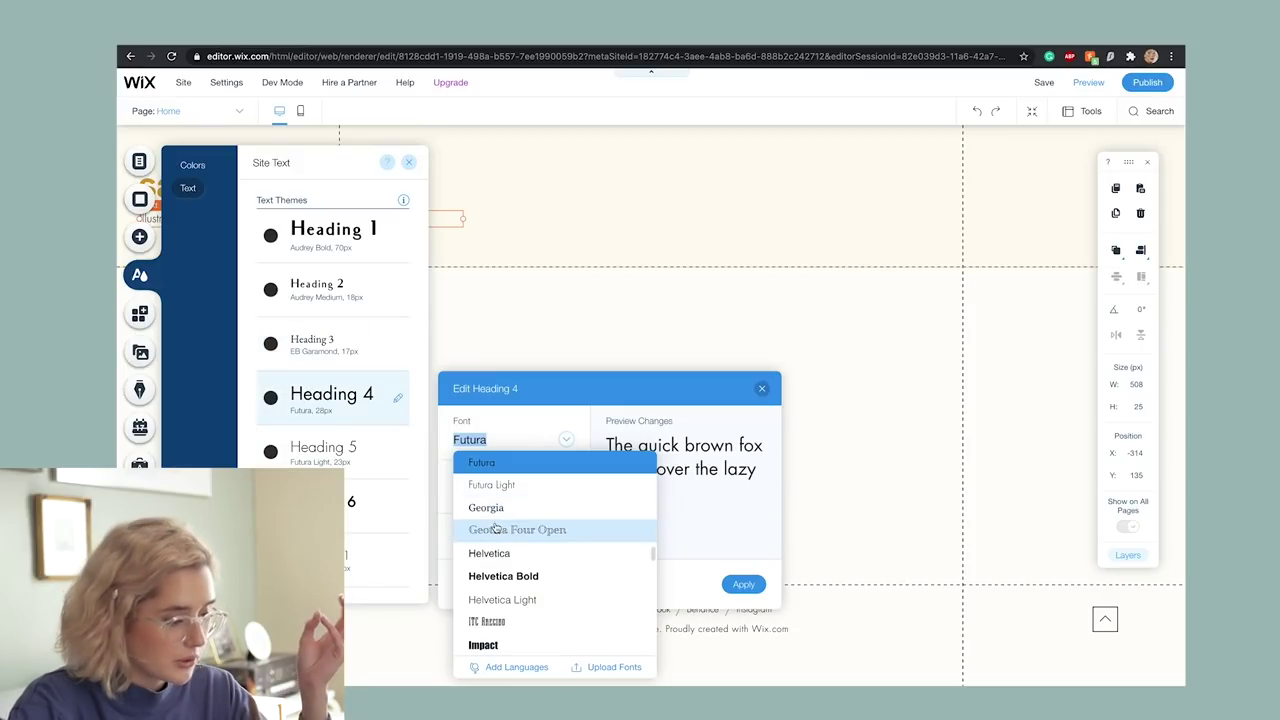
scroll(496, 528, "up", 10)
scroll(496, 528, "up", 3)
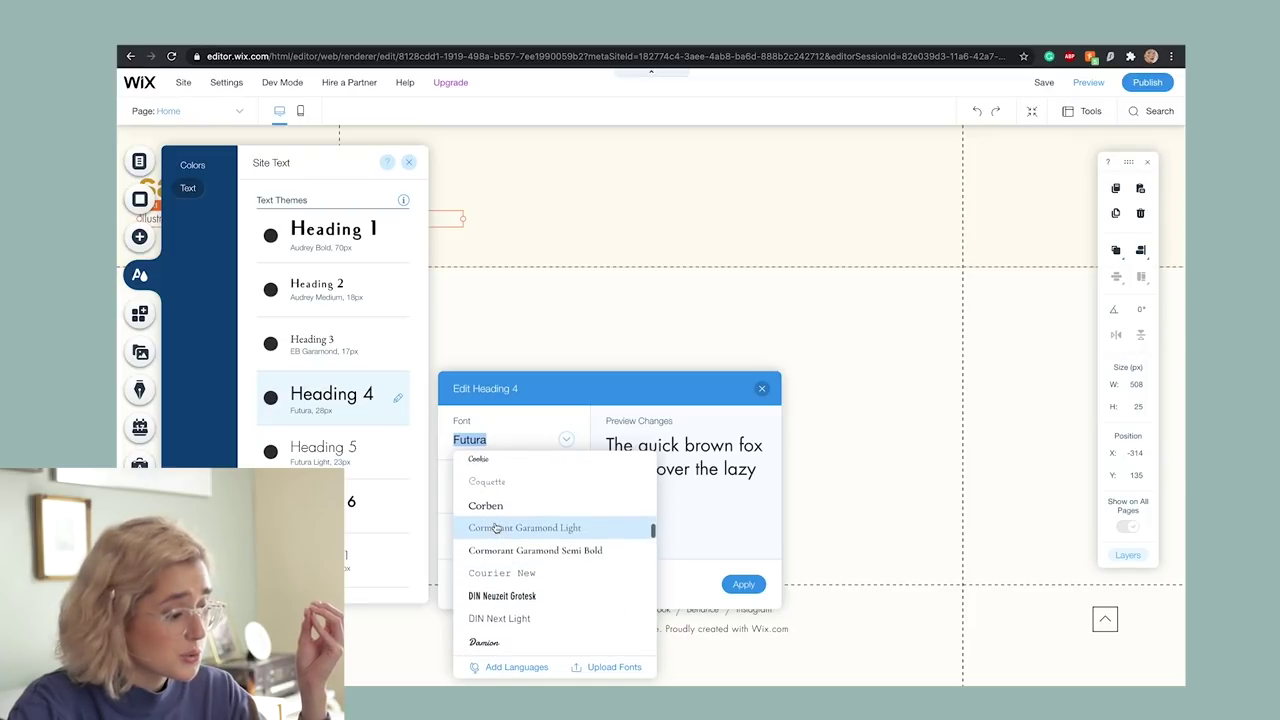
left_click(510, 594)
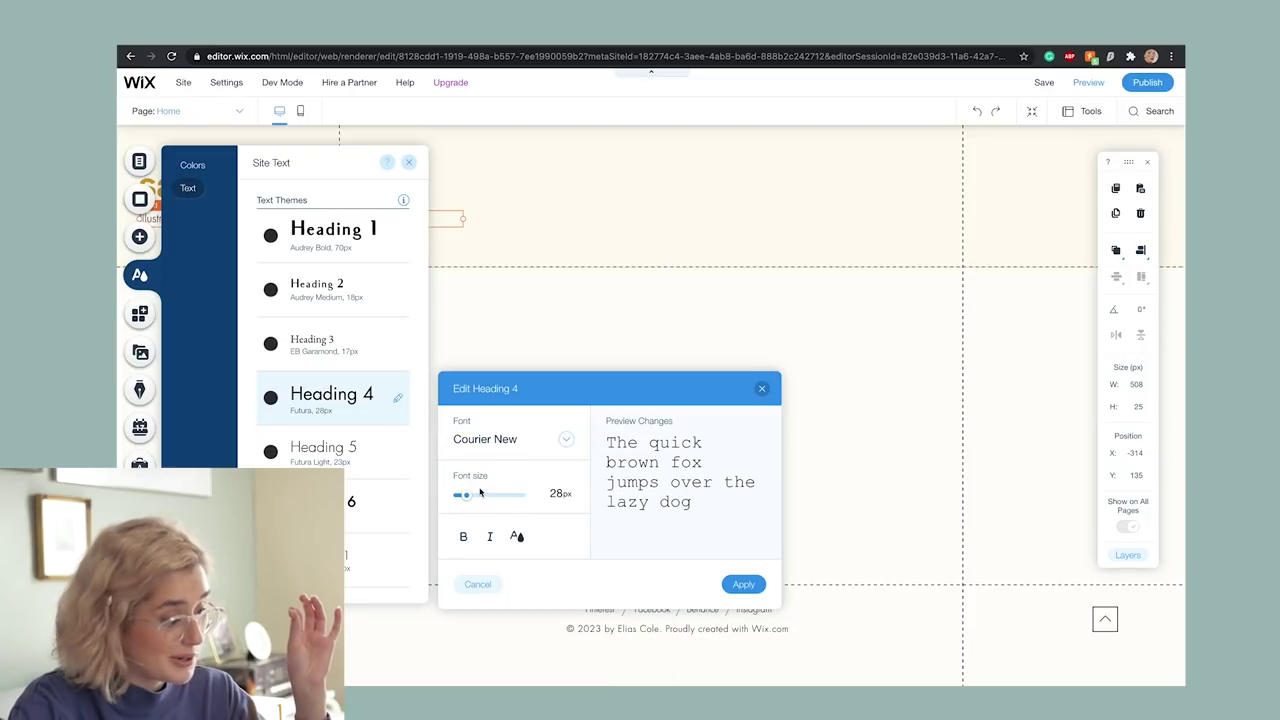
left_click_drag(480, 493, 462, 494)
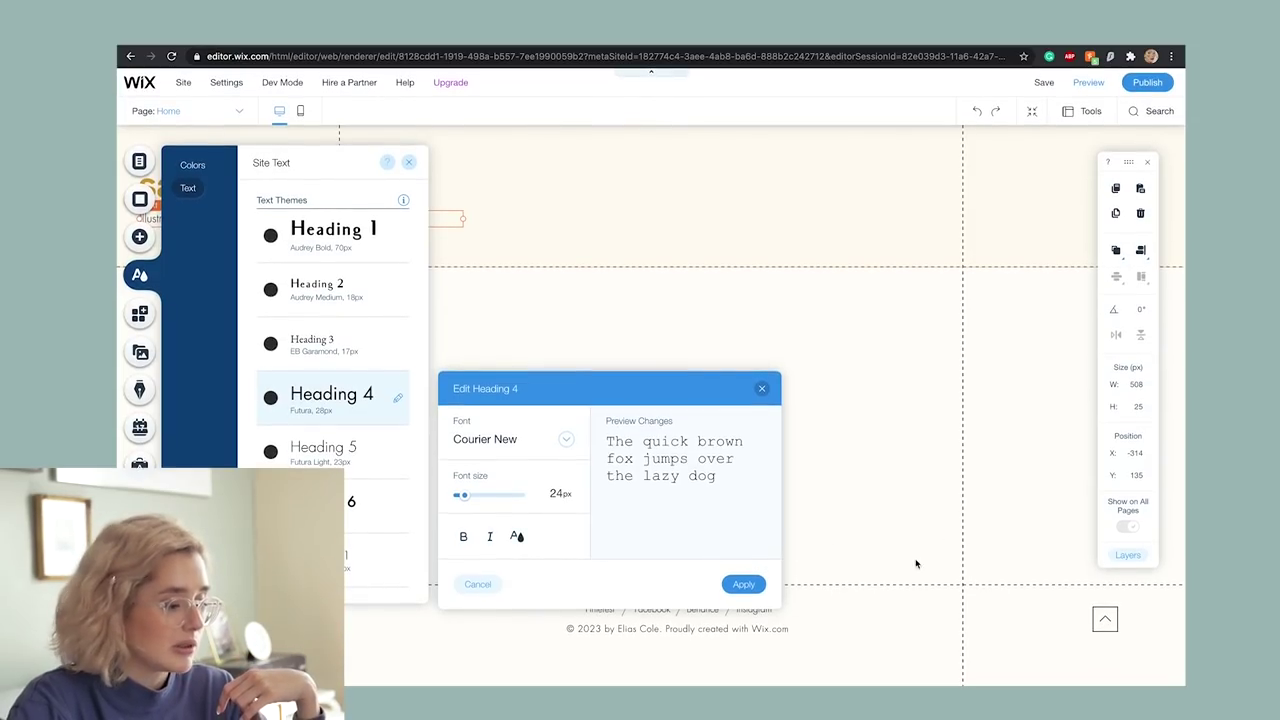
left_click(743, 584)
- Apply the Heading 2 text theme to the header subtitle
left_click(525, 243)
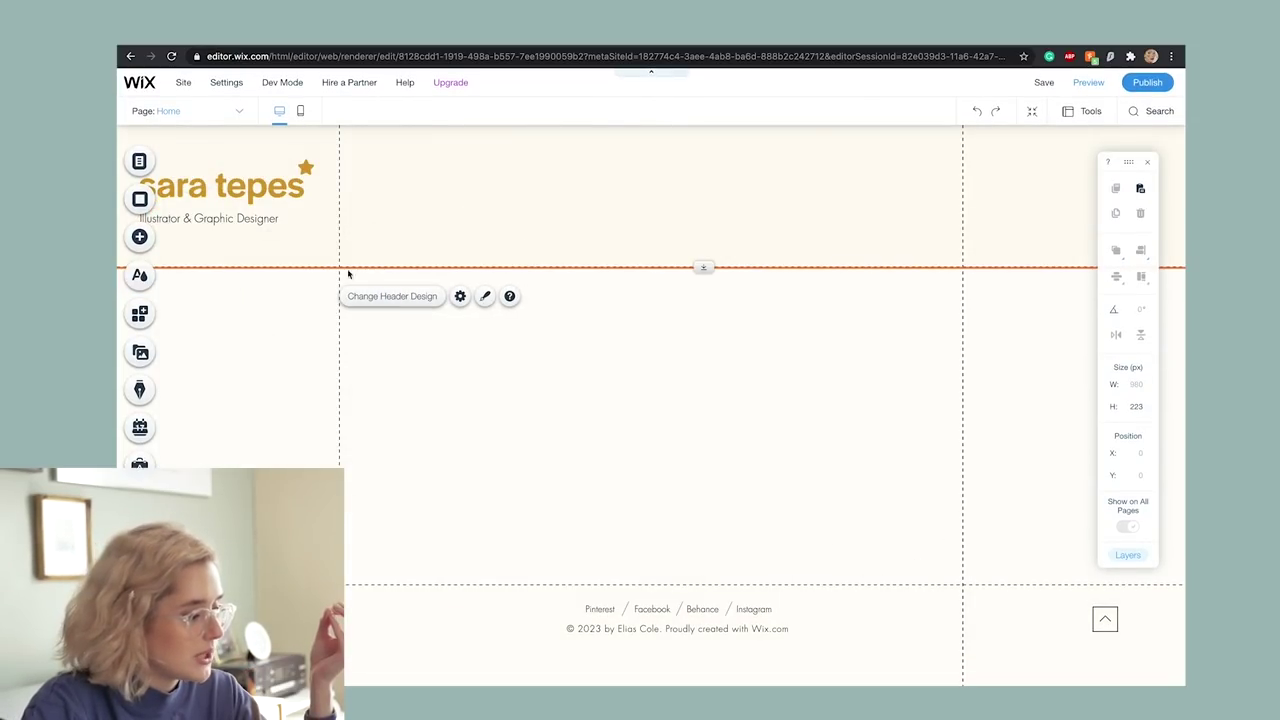
double_click(199, 221)
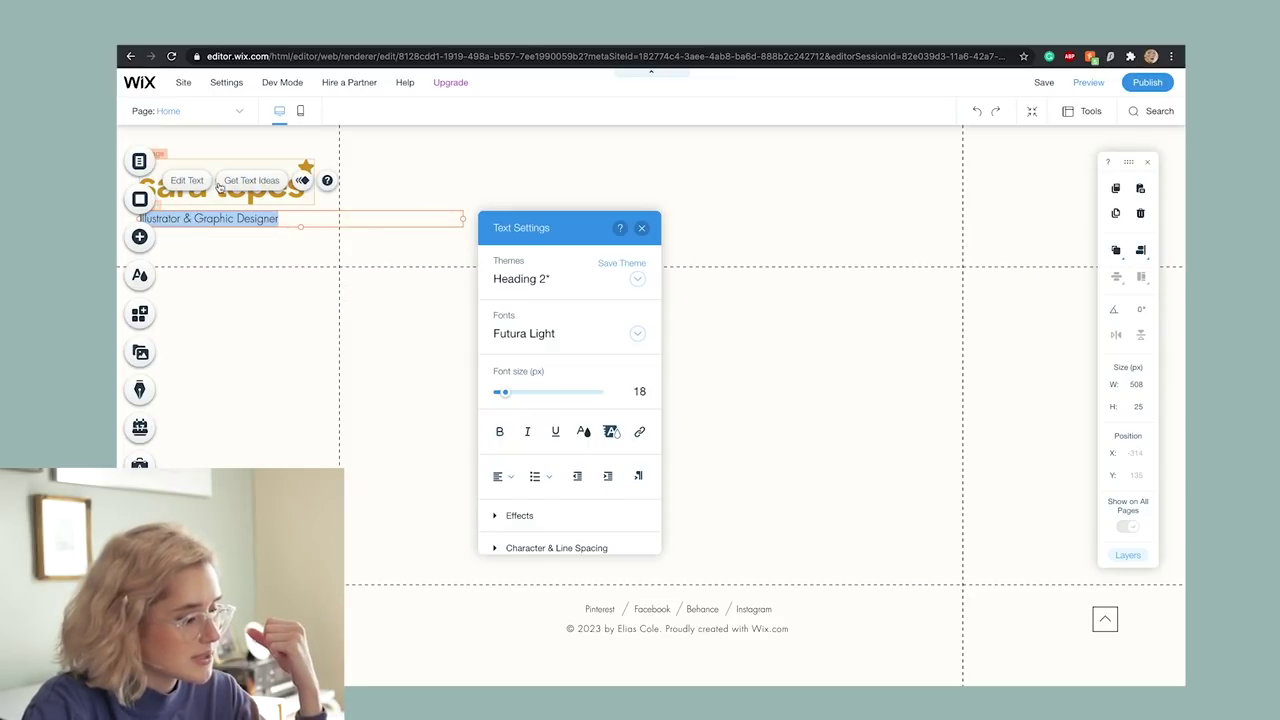
left_click(524, 288)
left_click(579, 289)
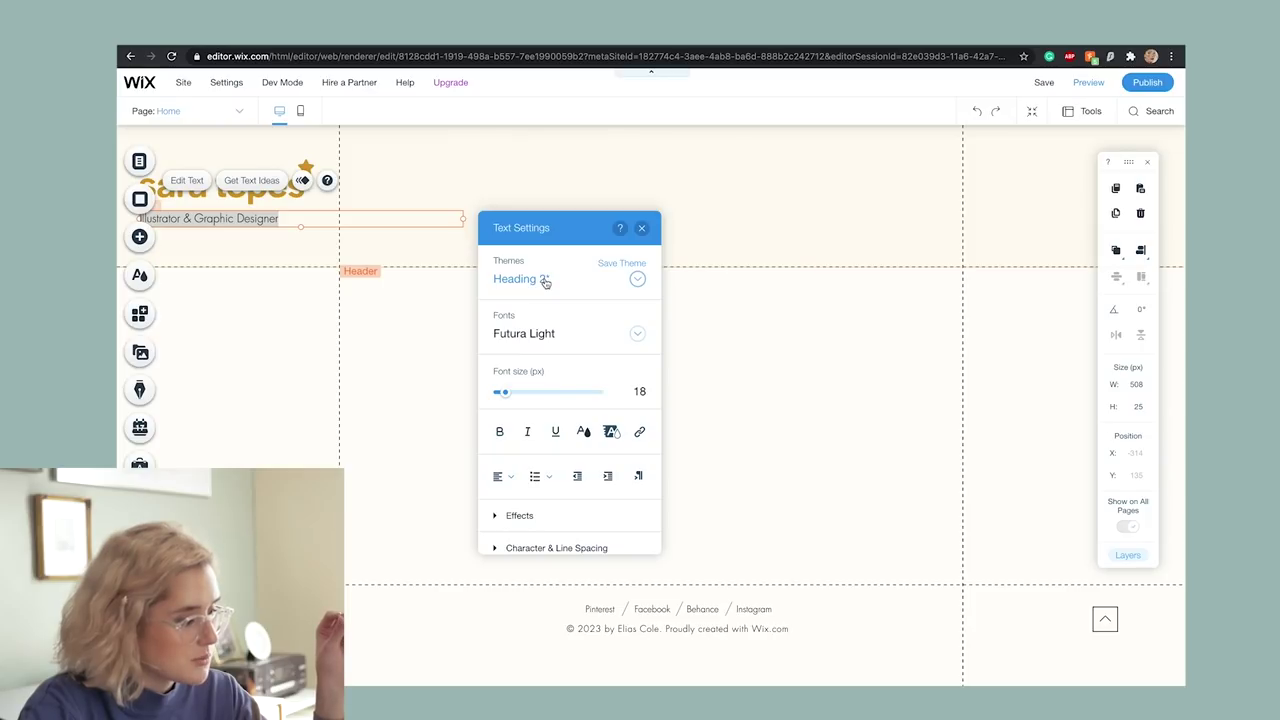
left_click(545, 283)
left_click(529, 288)
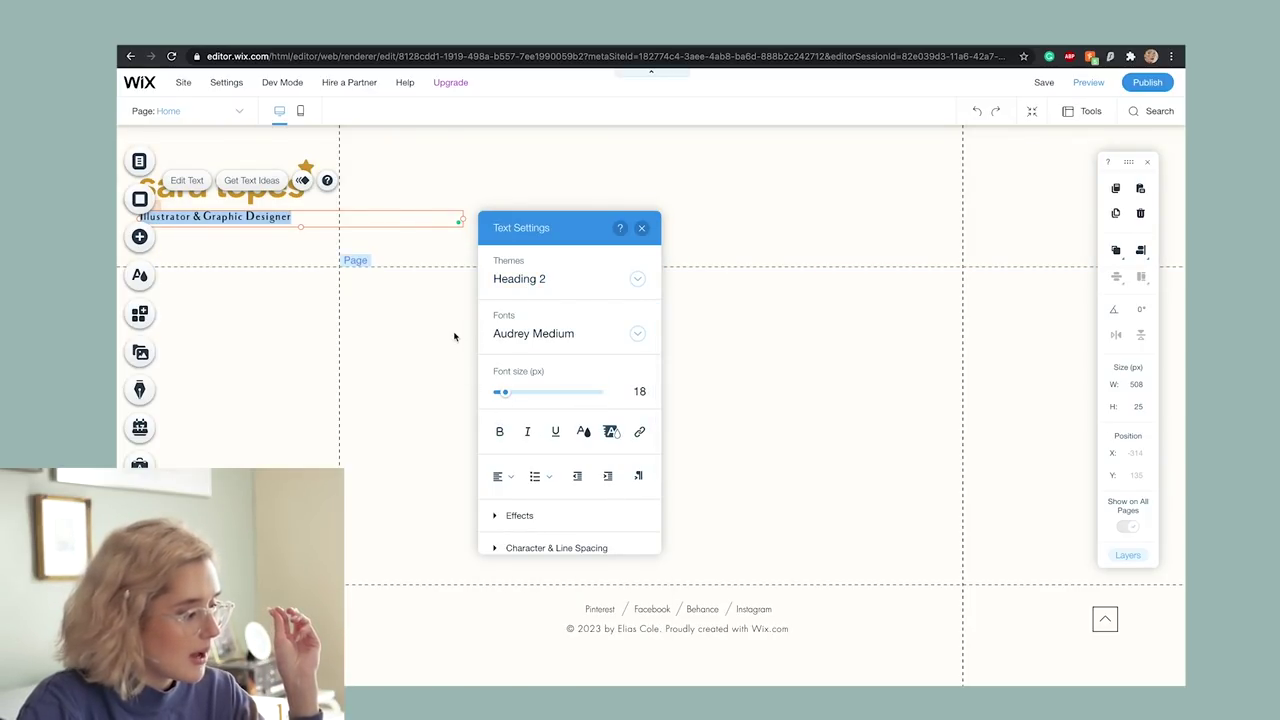
- Change the subtitle to 'illustration & graphic design' and make the header slightly taller
left_click(186, 216)
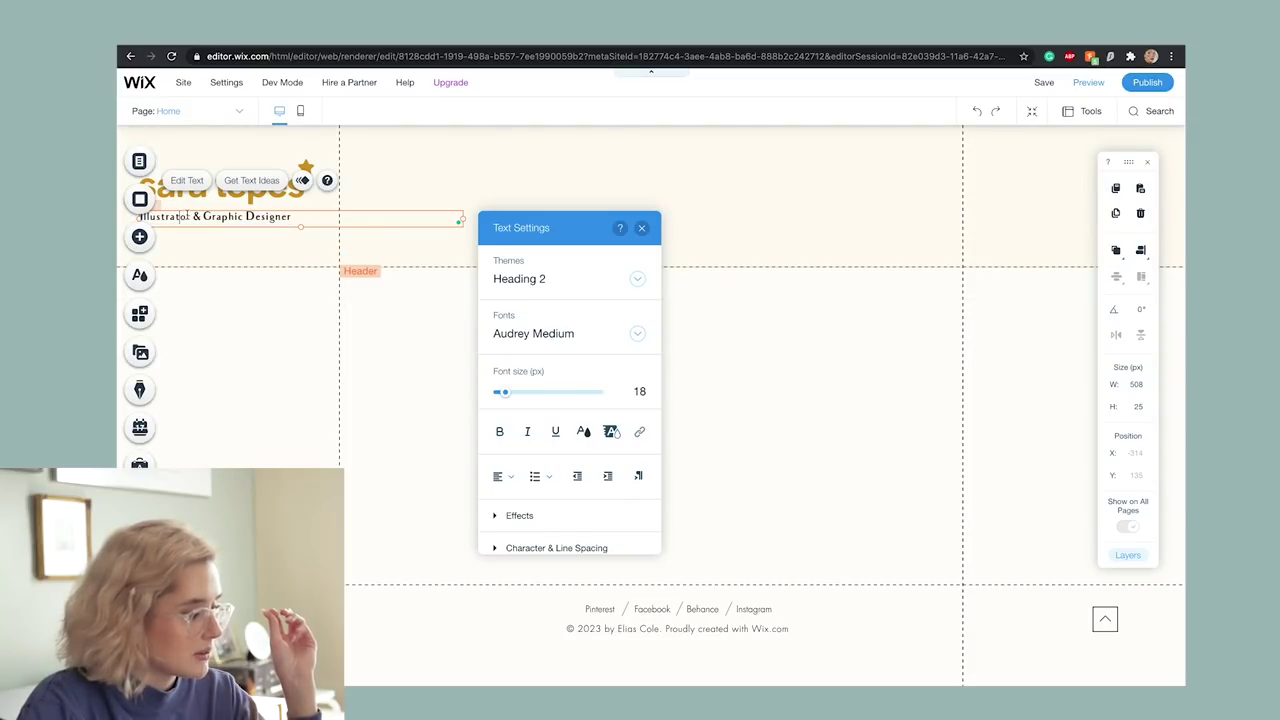
key("BackSpace")
type("ion")
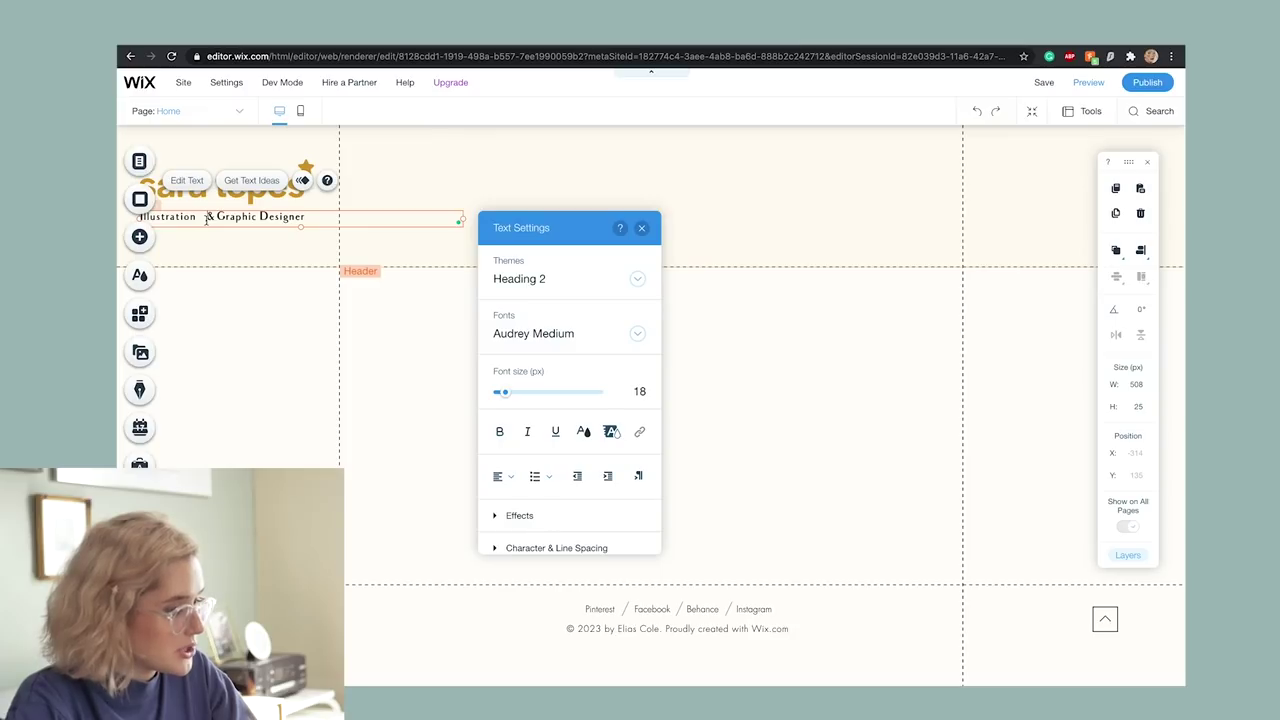
key("Delete")
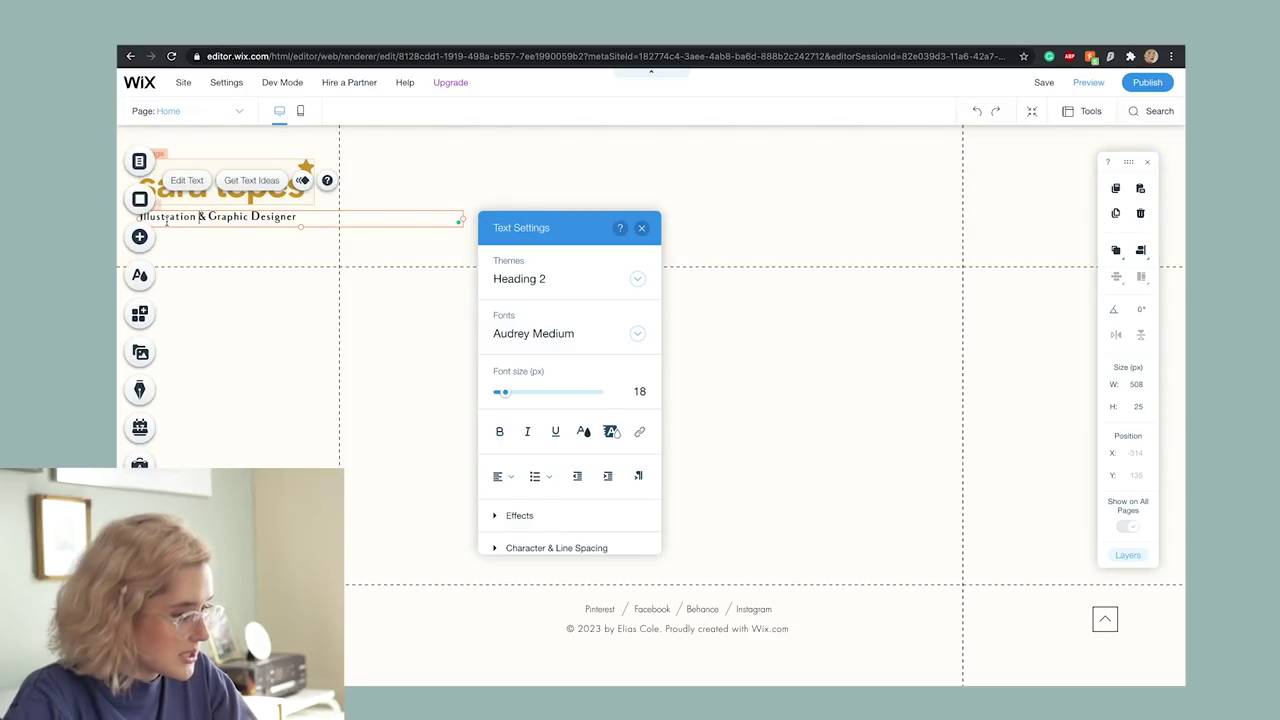
left_click(651, 72)
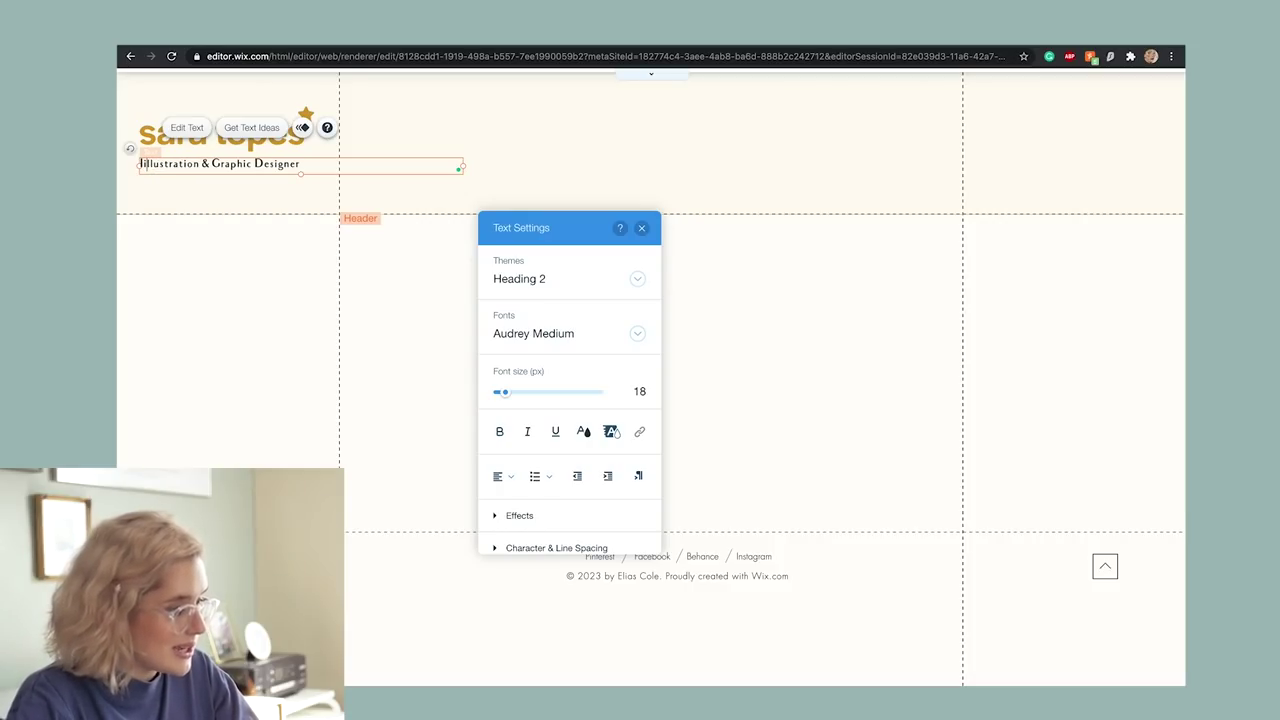
key("Delete")
type("i")
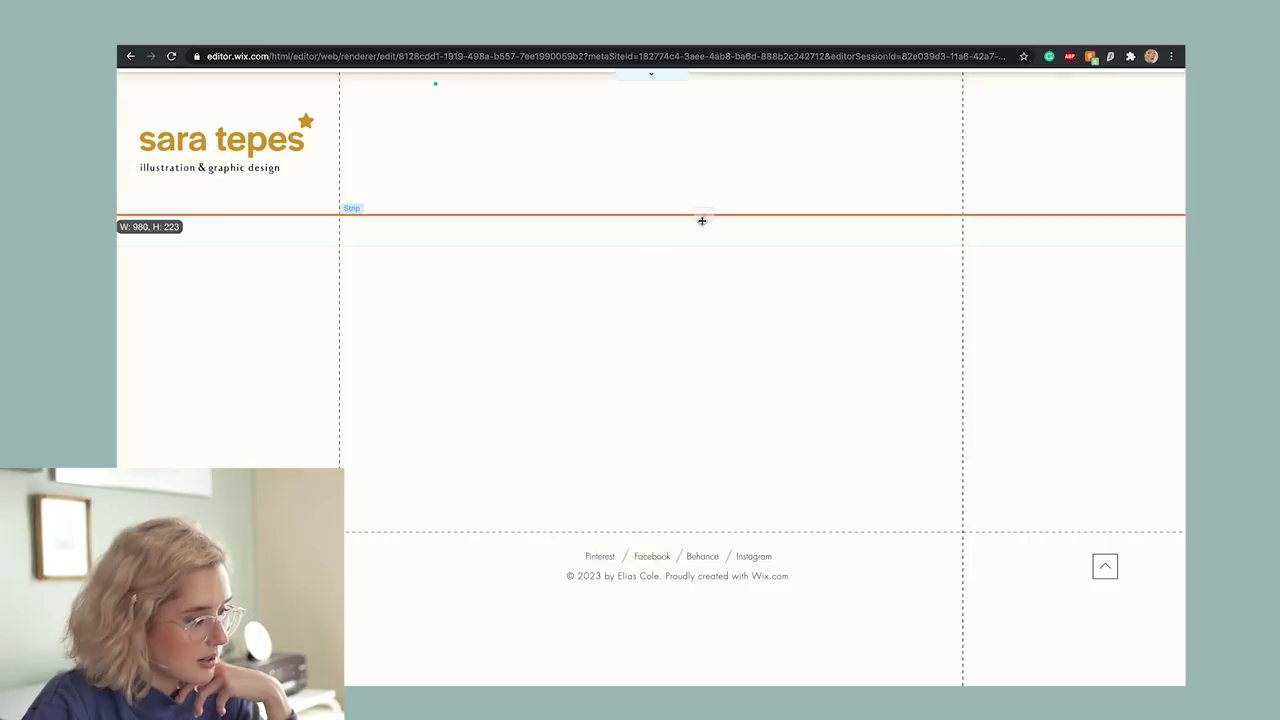
left_click_drag(700, 217, 700, 226)
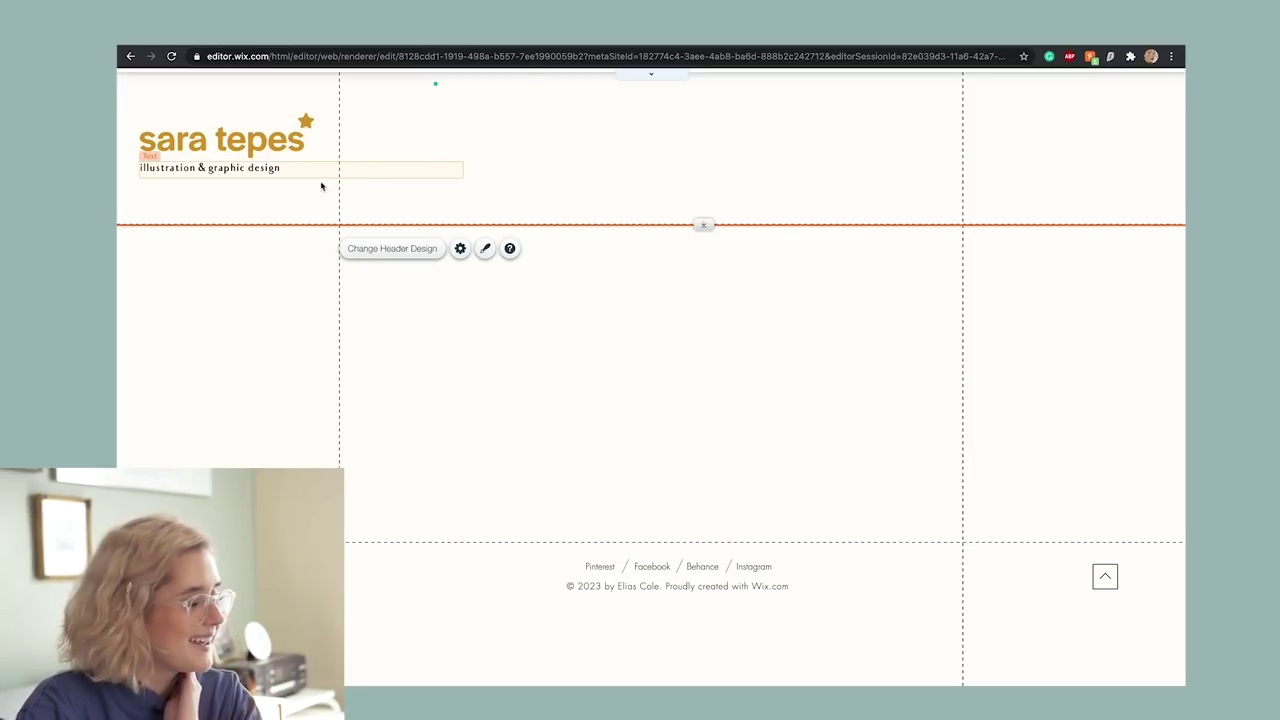
- Colour the subtitle text dark brown (#7A5F47) using the theme swatch
left_click(253, 168)
double_click(253, 168)
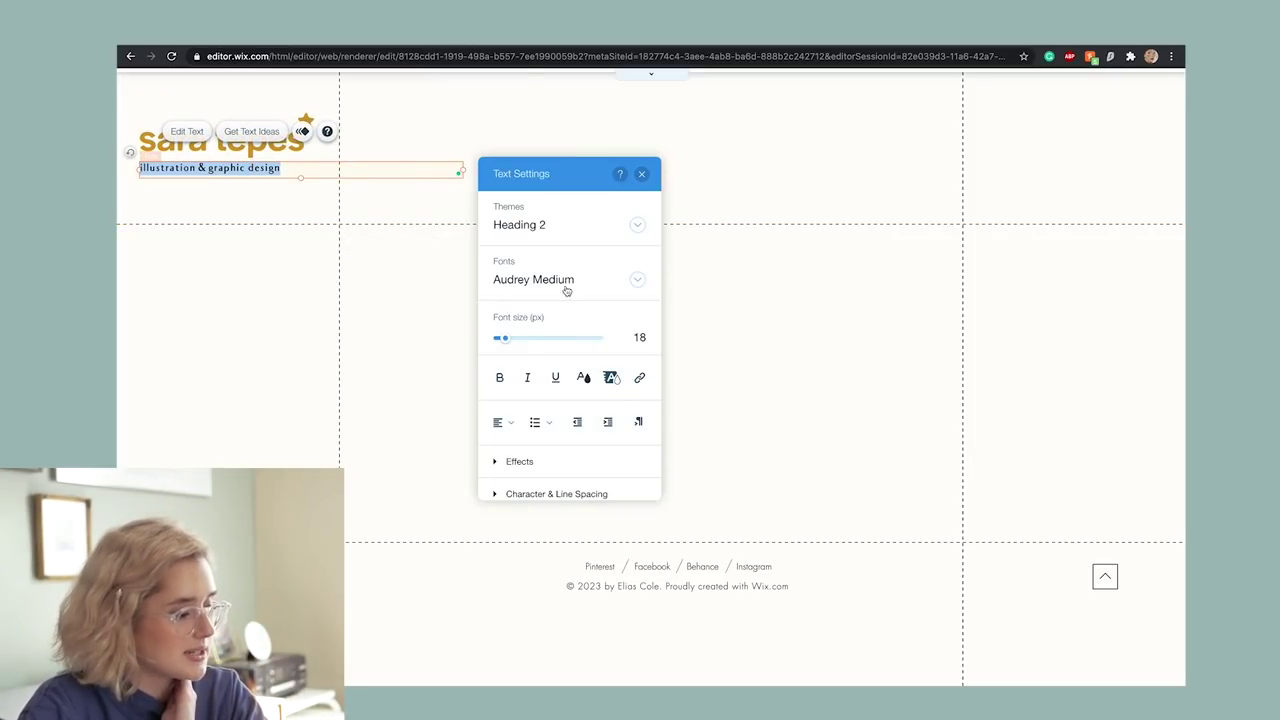
left_click(581, 377)
left_click(588, 389)
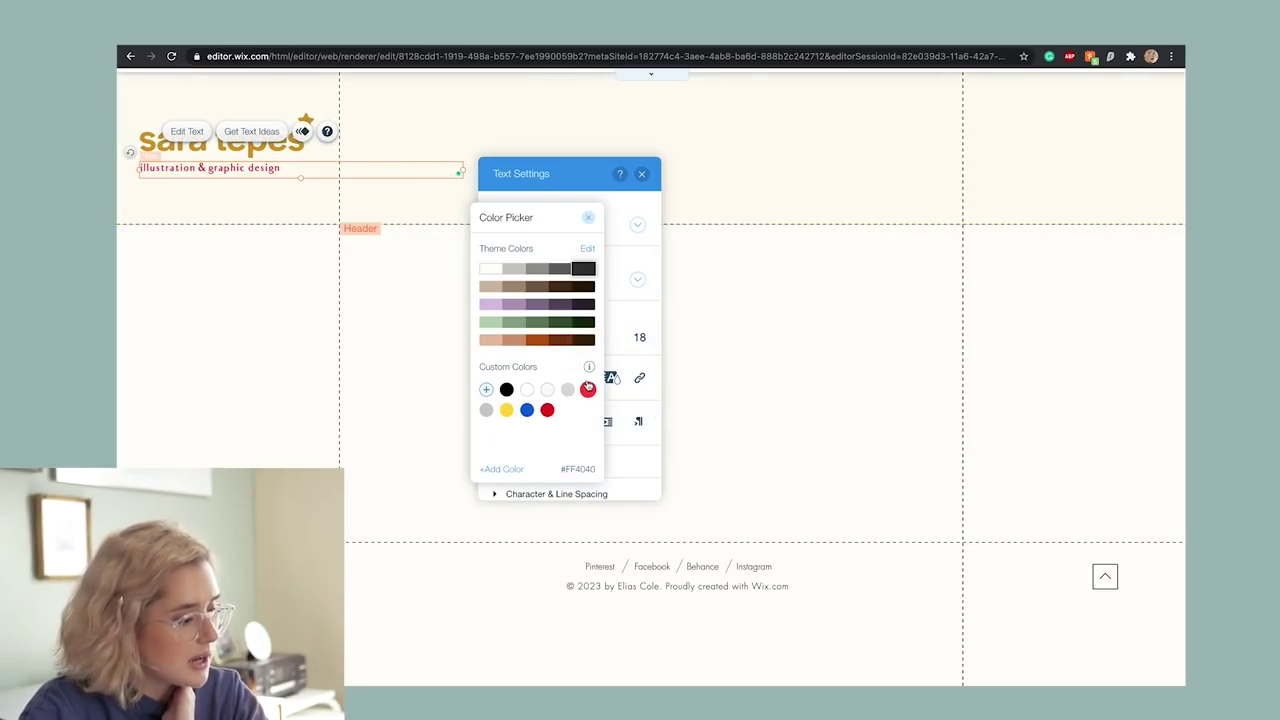
left_click(538, 291)
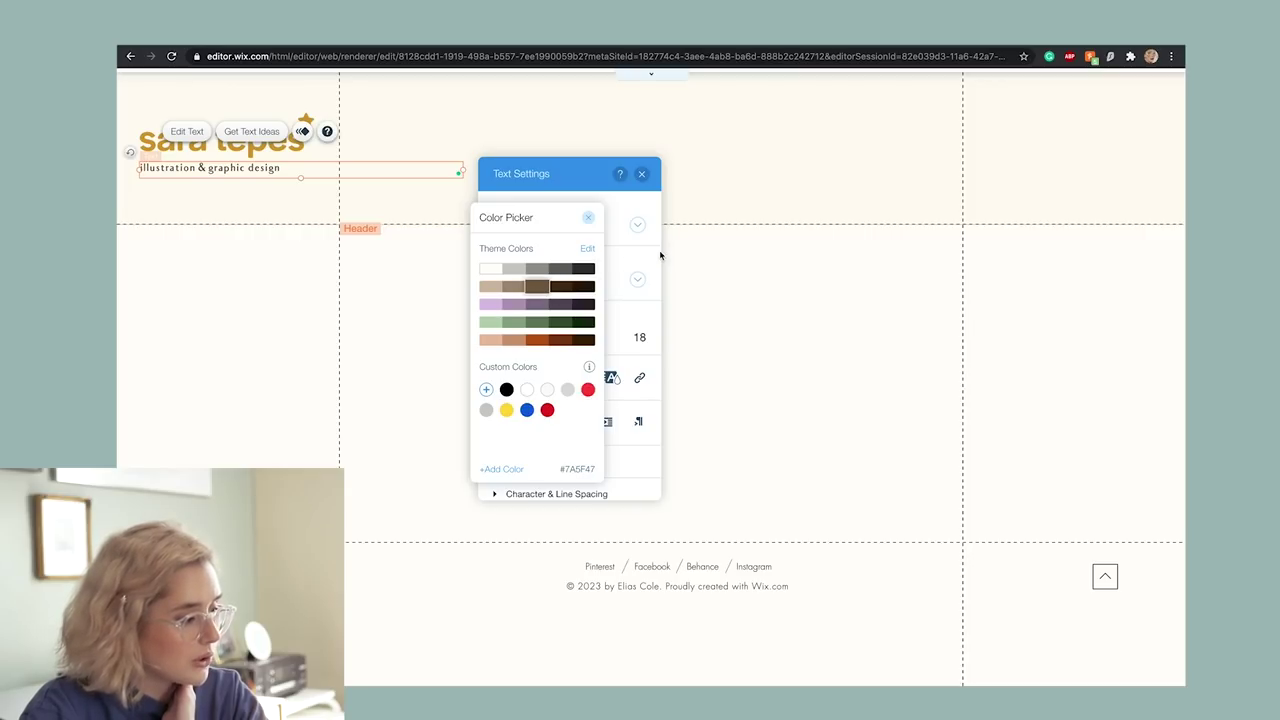
left_click(638, 468)
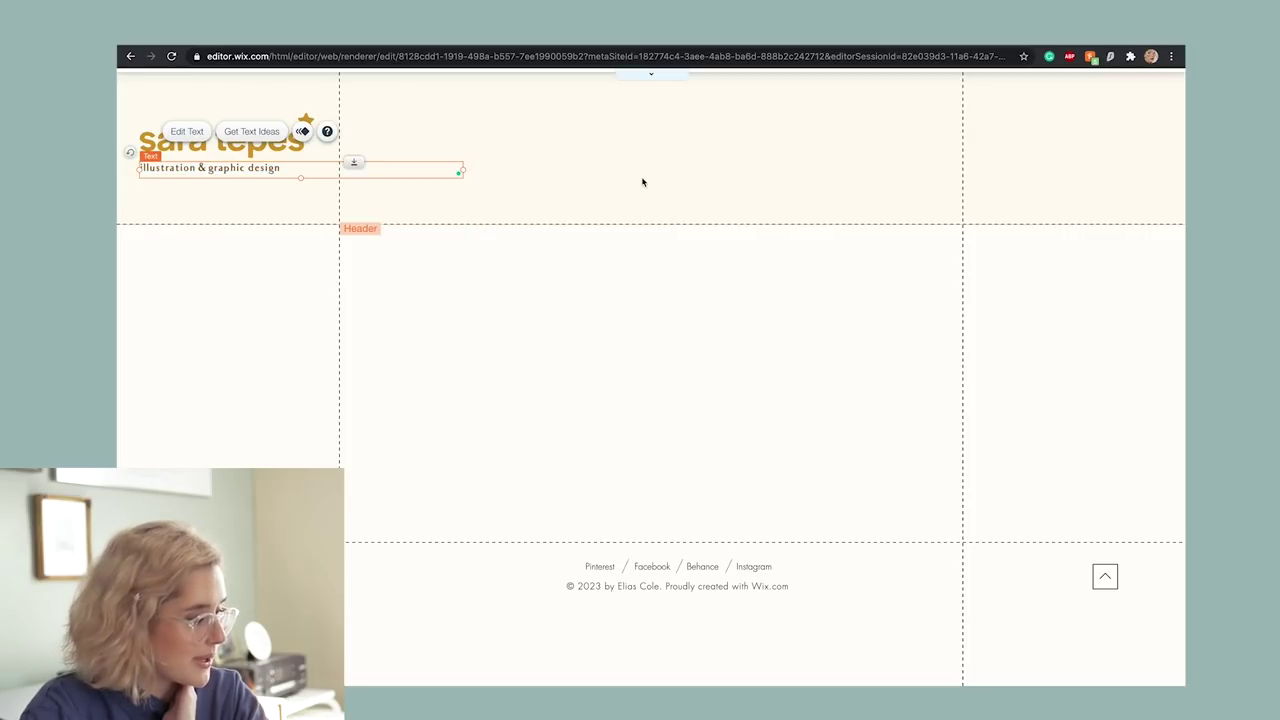
left_click(586, 347)
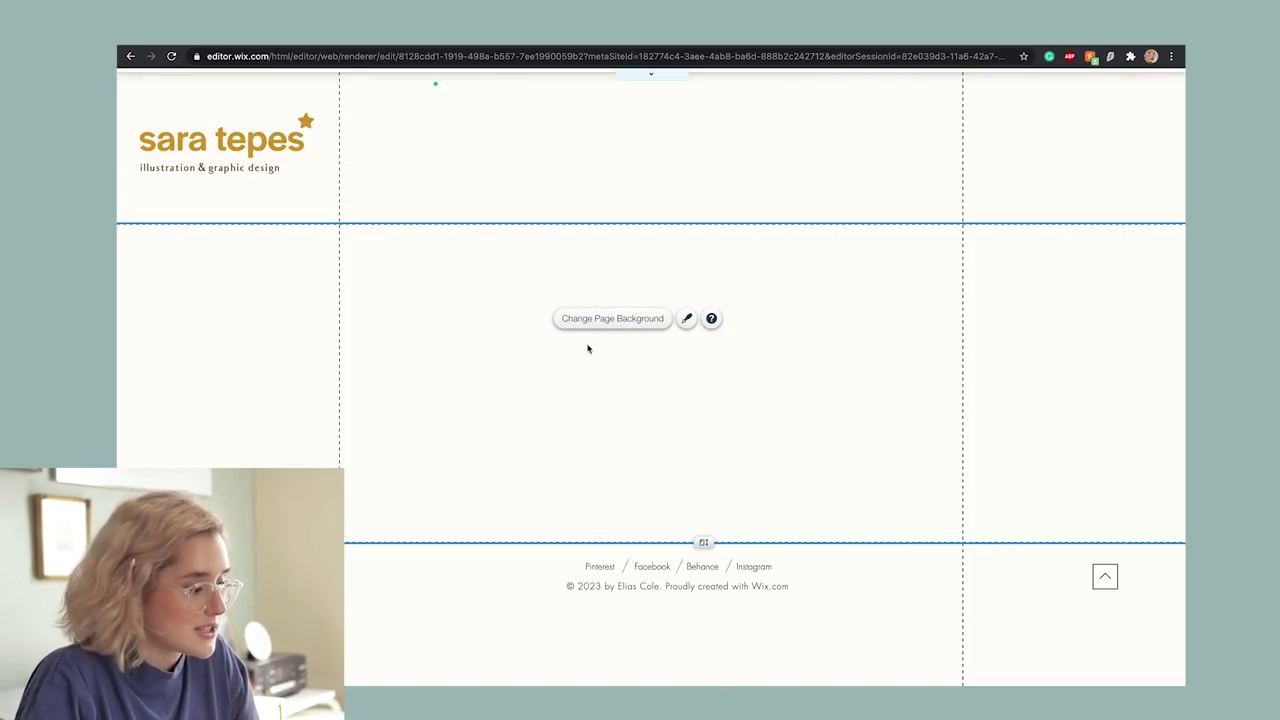
- Delete the Winds of Durga page, leaving Home, Projects and Info
left_click(651, 80)
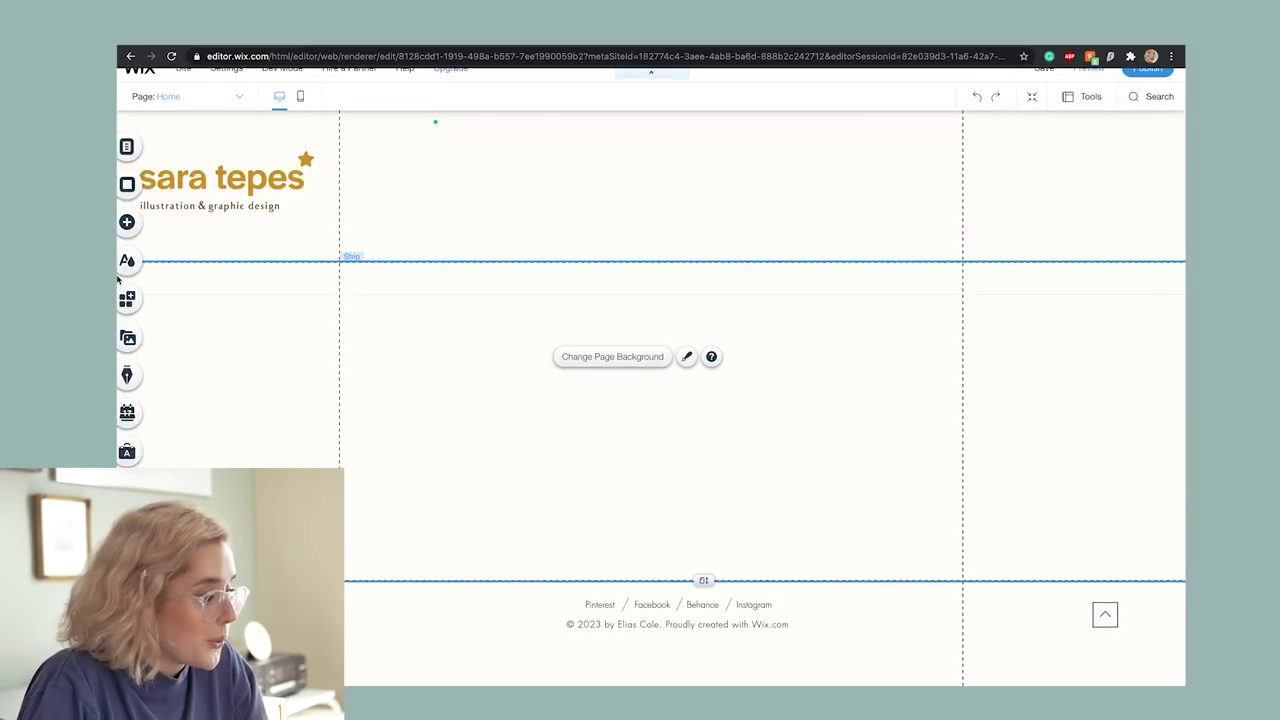
left_click(140, 164)
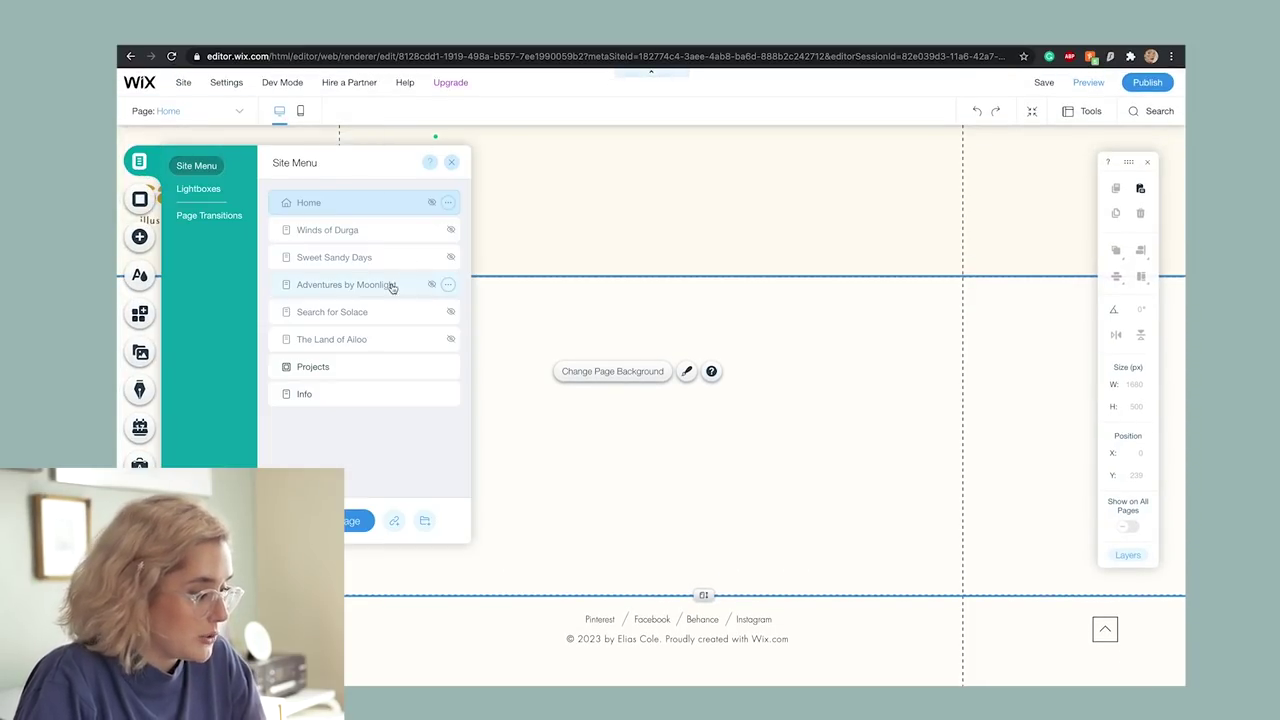
left_click(450, 230)
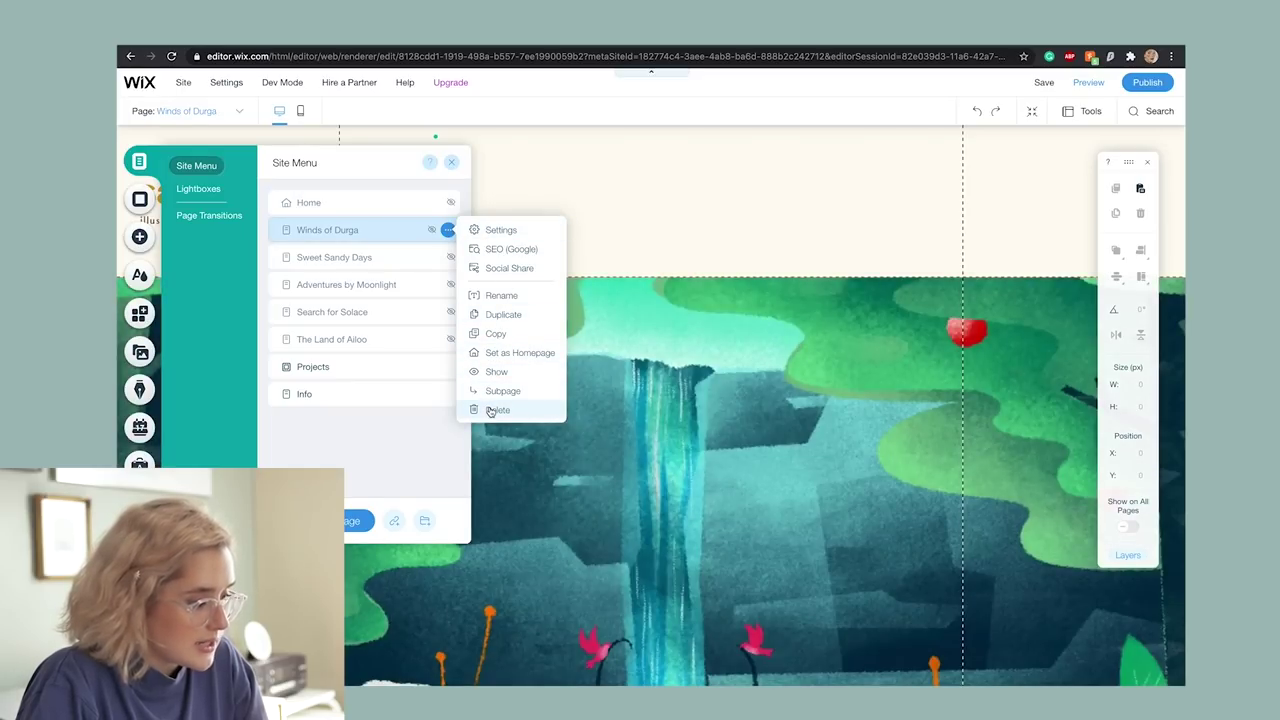
left_click(490, 410)
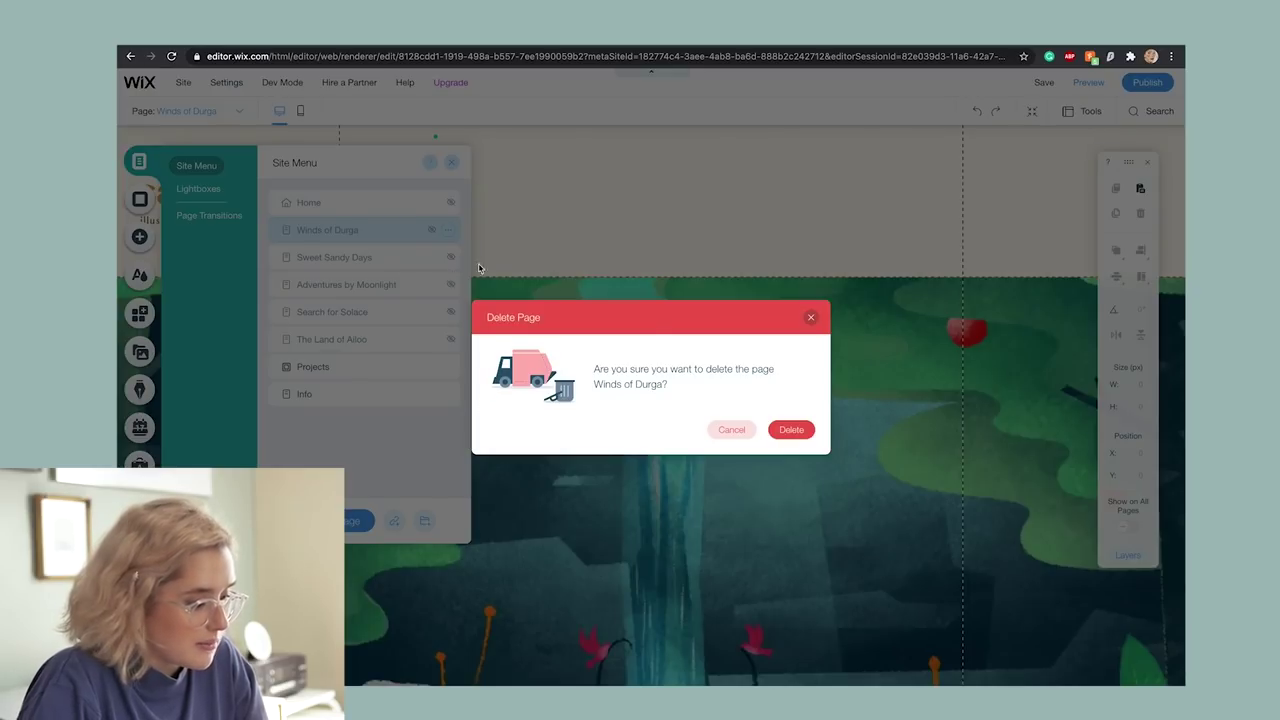
left_click(799, 430)
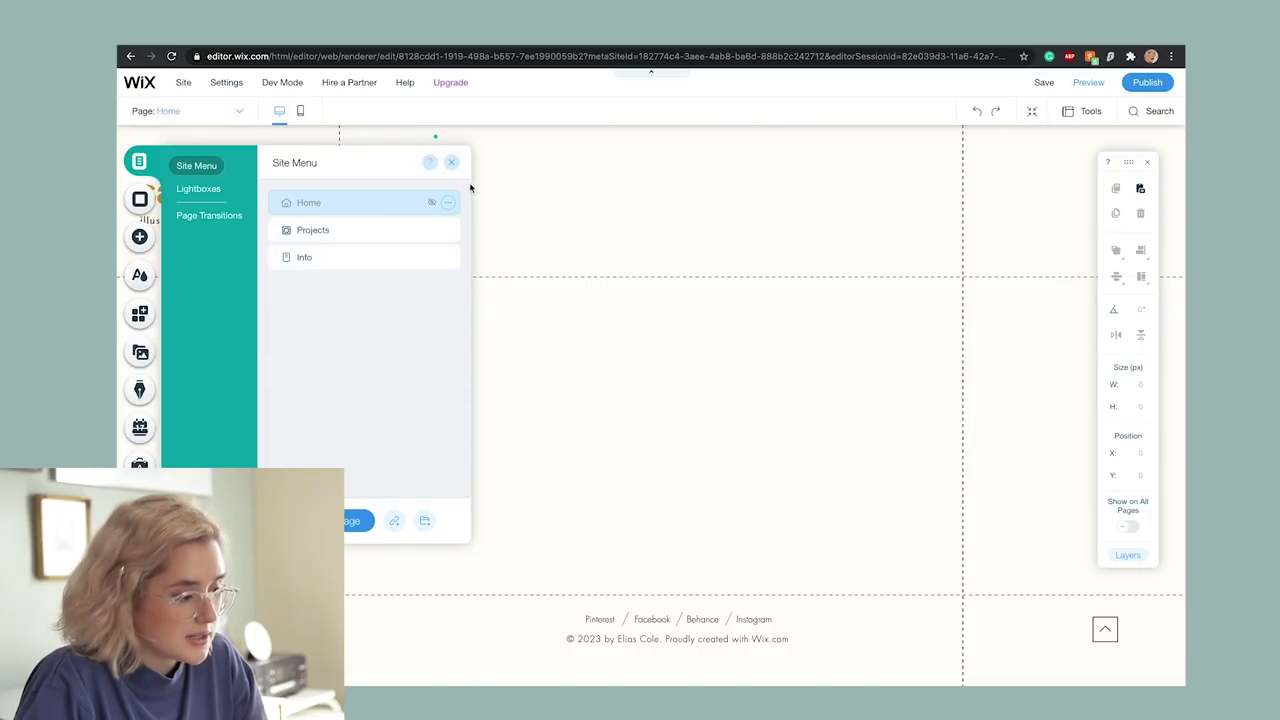
- Rename the pages to home, portfolio and about me
left_click(449, 204)
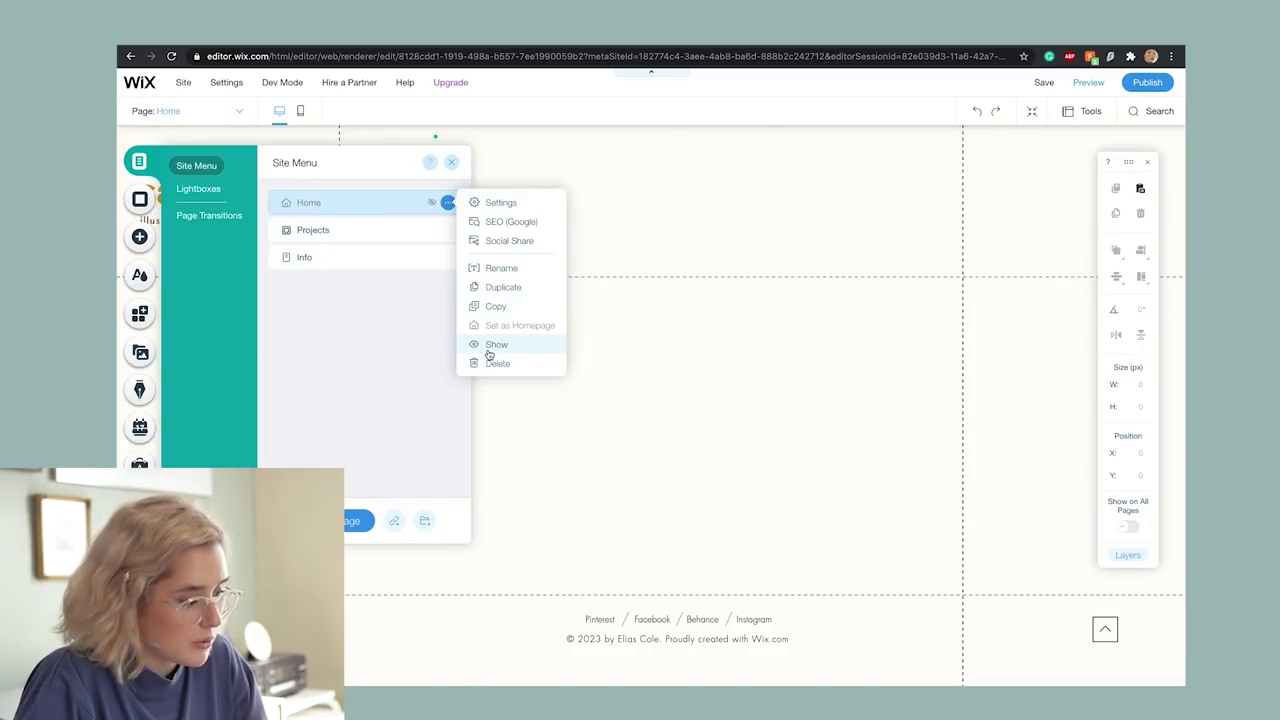
left_click(446, 204)
left_click(484, 268)
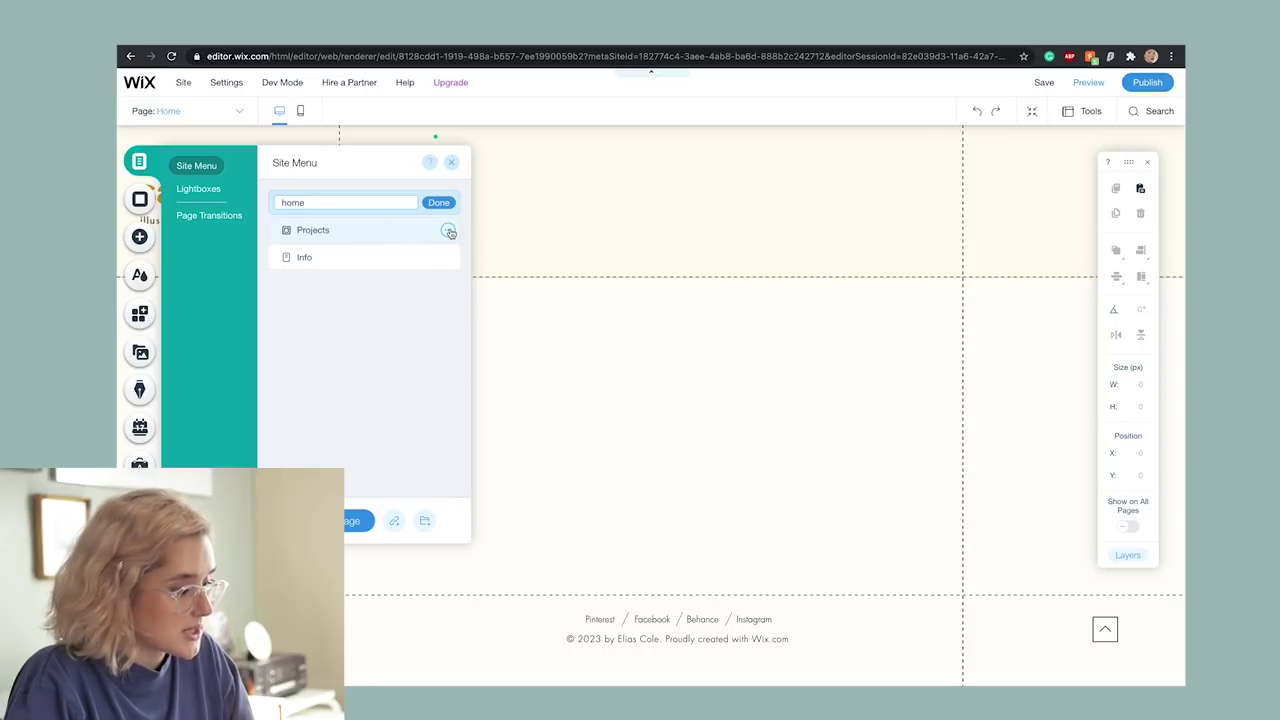
left_click(449, 231)
left_click(507, 256)
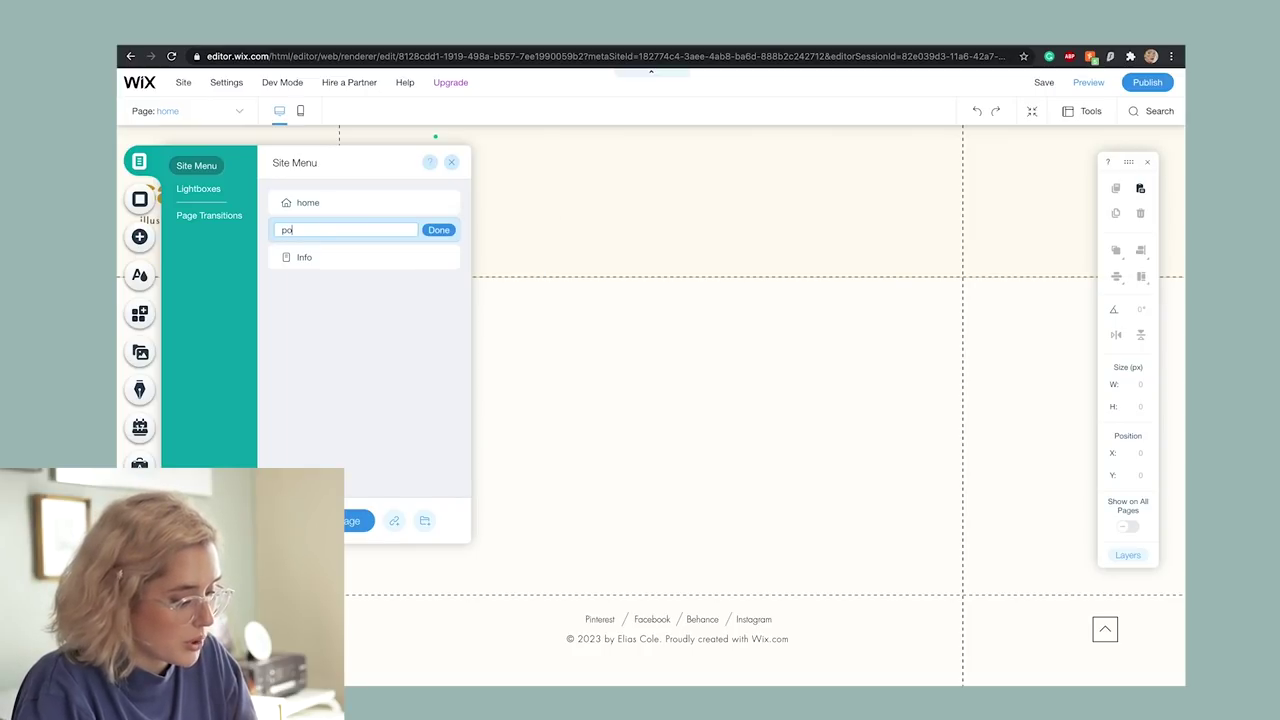
type("portfolio")
key("Return")
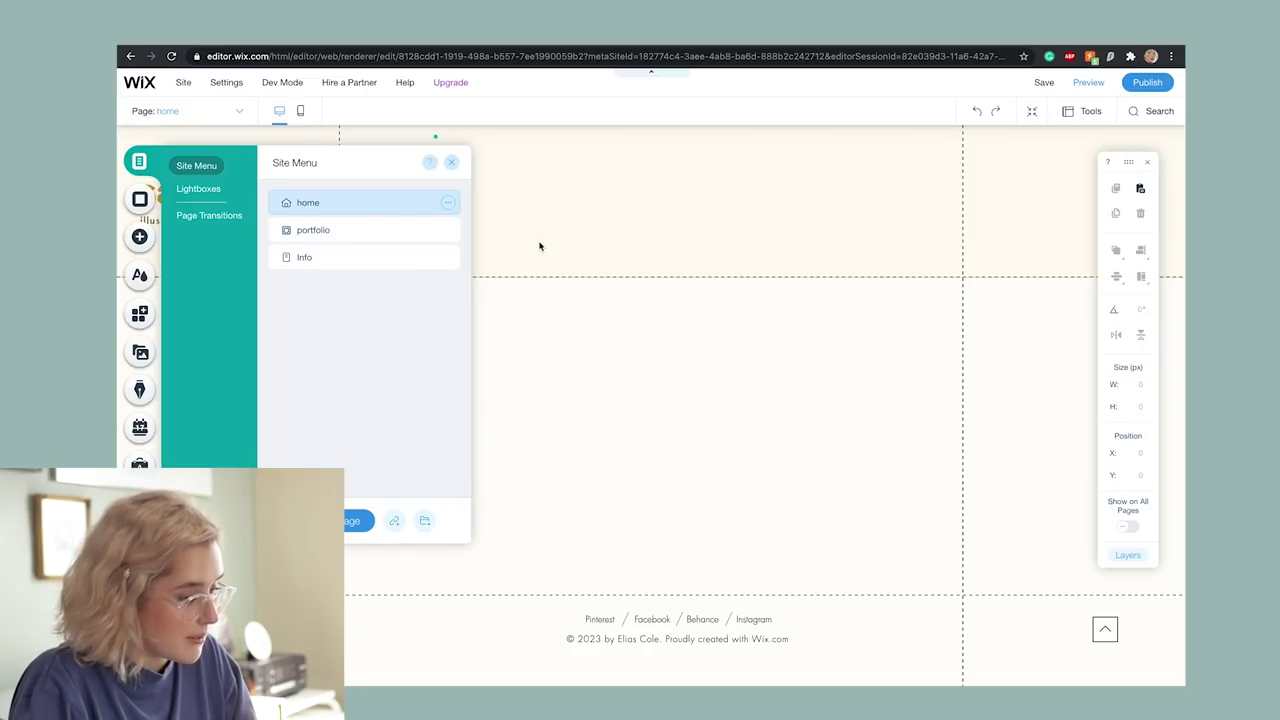
left_click(448, 257)
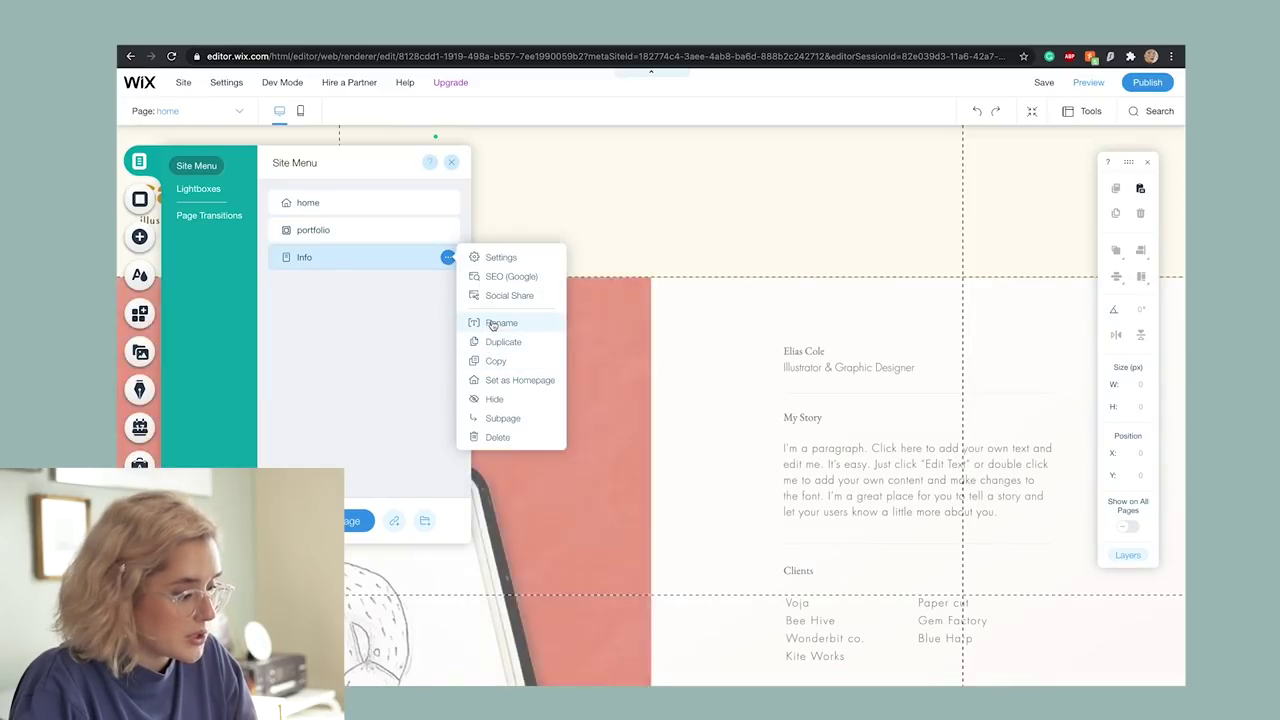
left_click(491, 323)
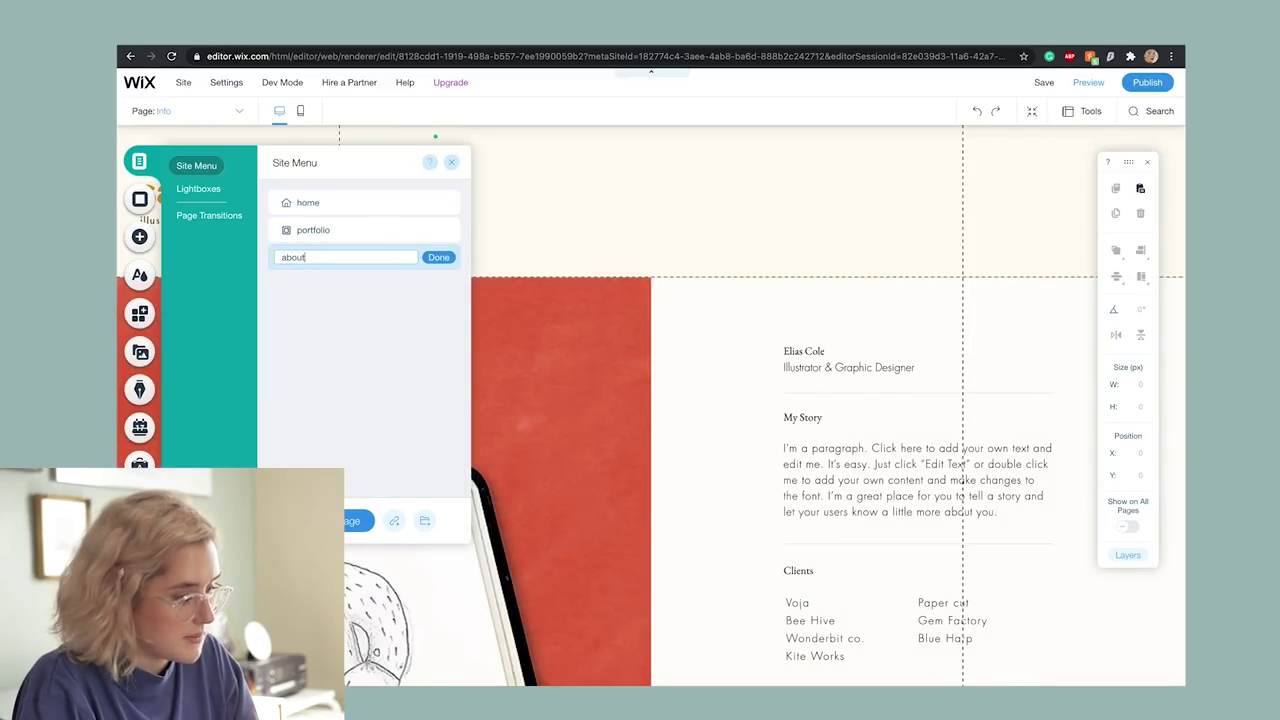
key("Return")
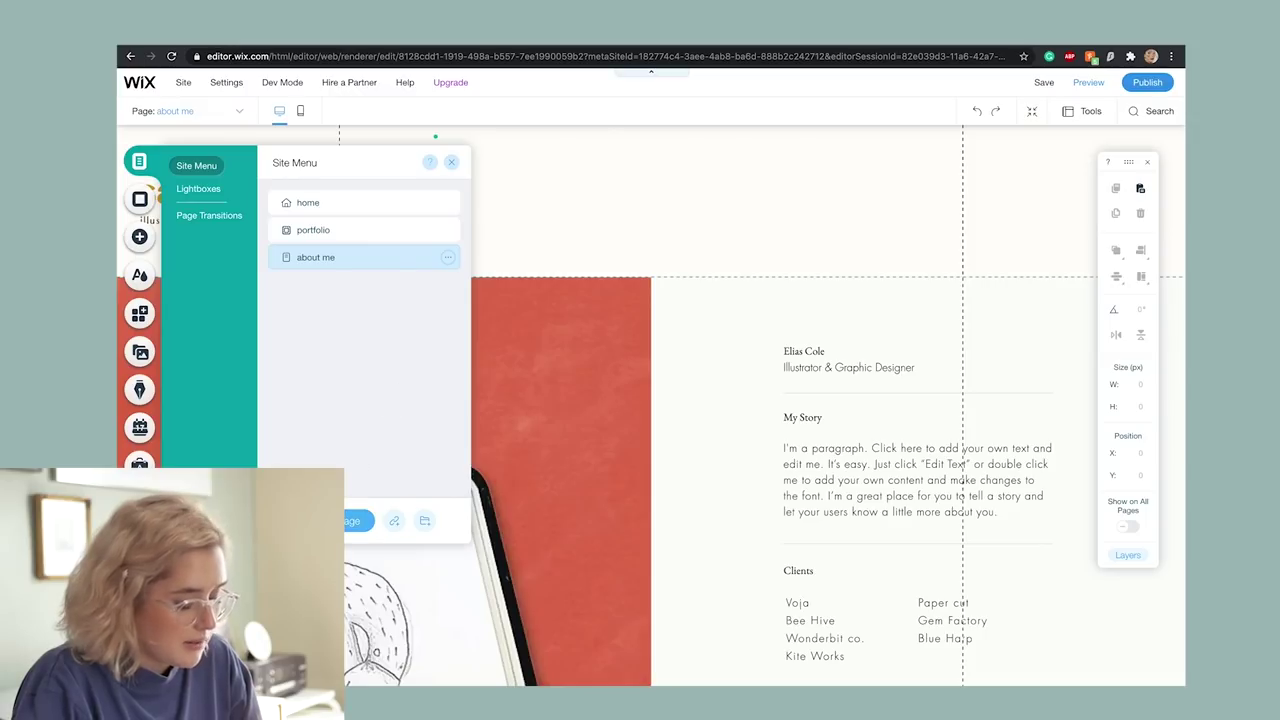
- Add a shop page and hide it from site navigation
left_click(352, 520)
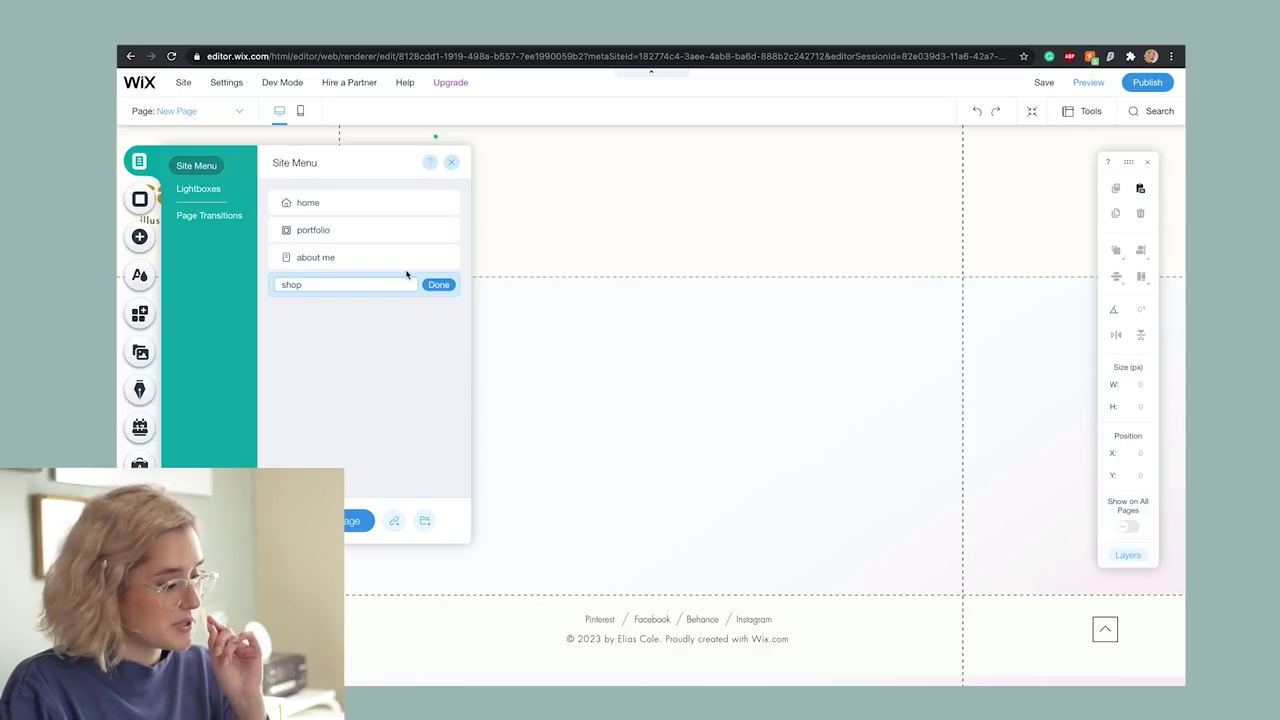
left_click(443, 286)
left_click(447, 286)
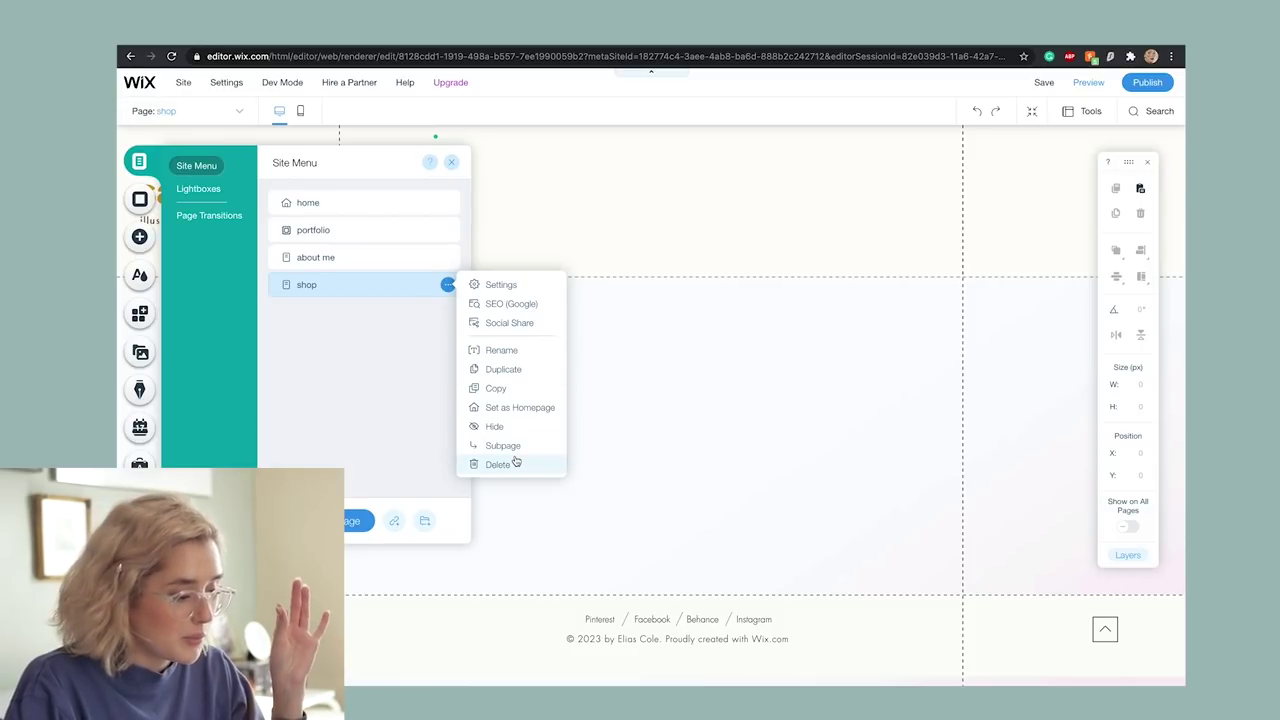
left_click(494, 427)
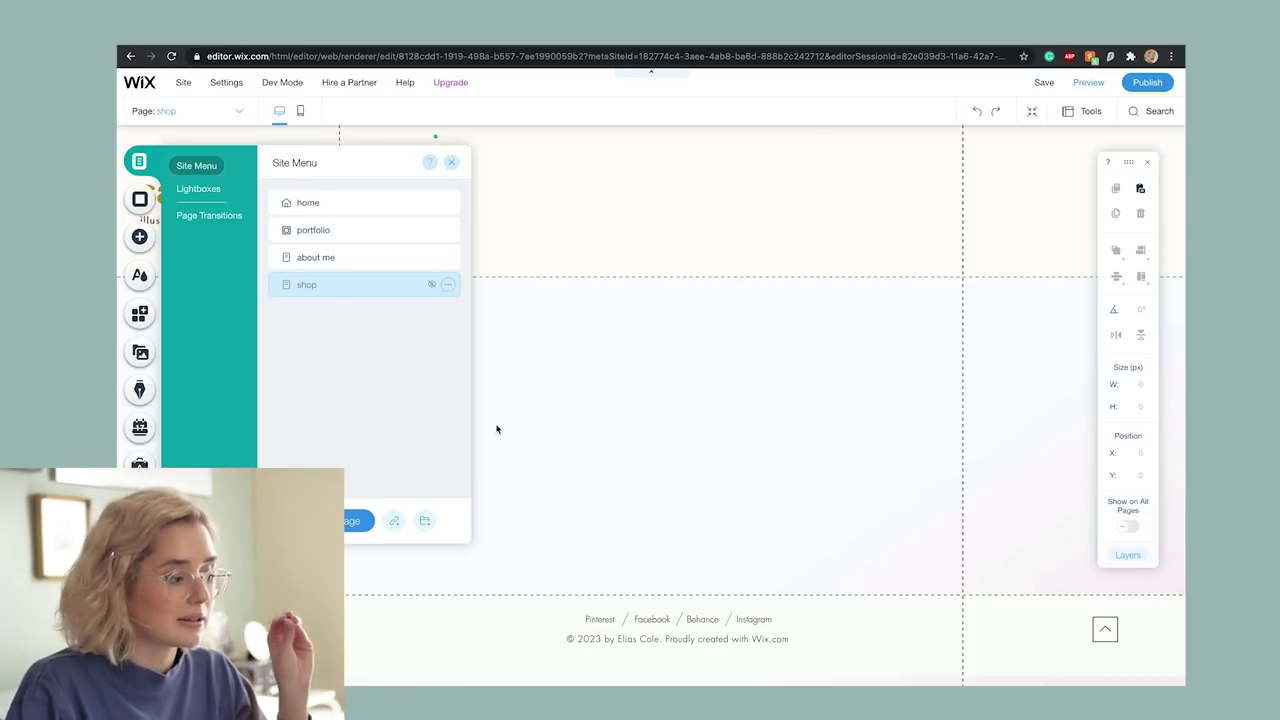
- Add a new page named 'support me'
left_click(352, 520)
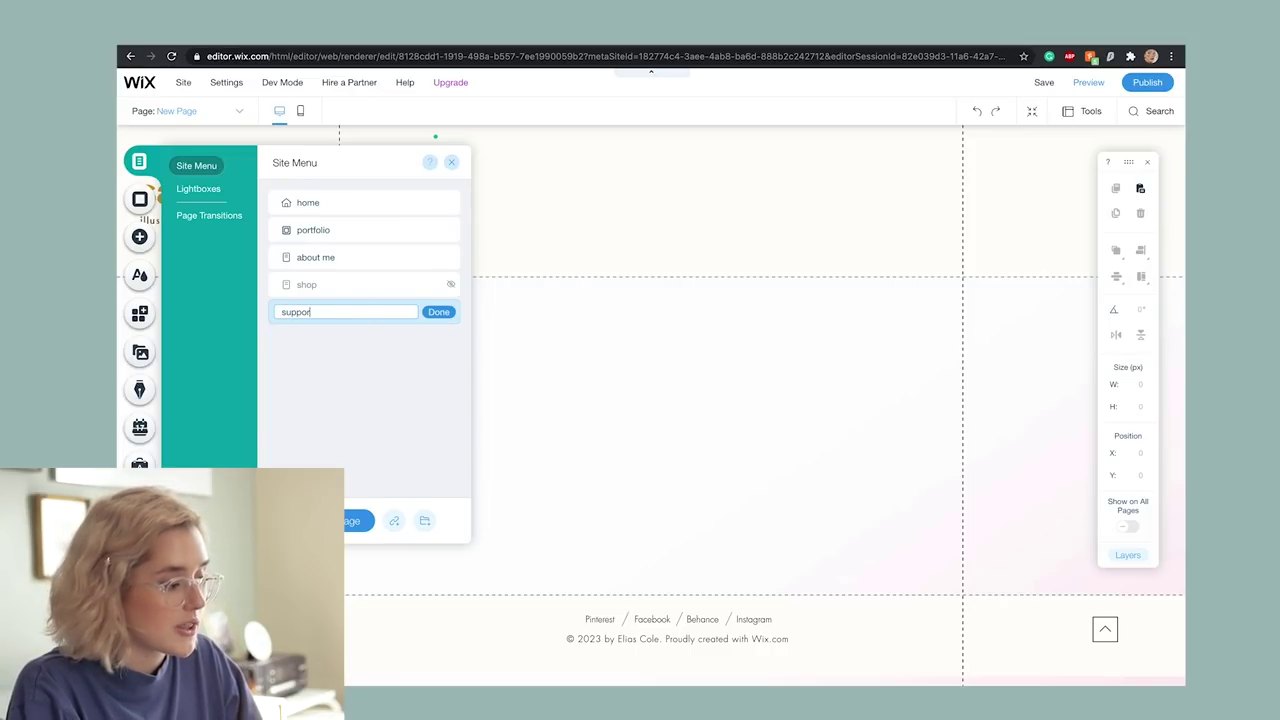
type("support me")
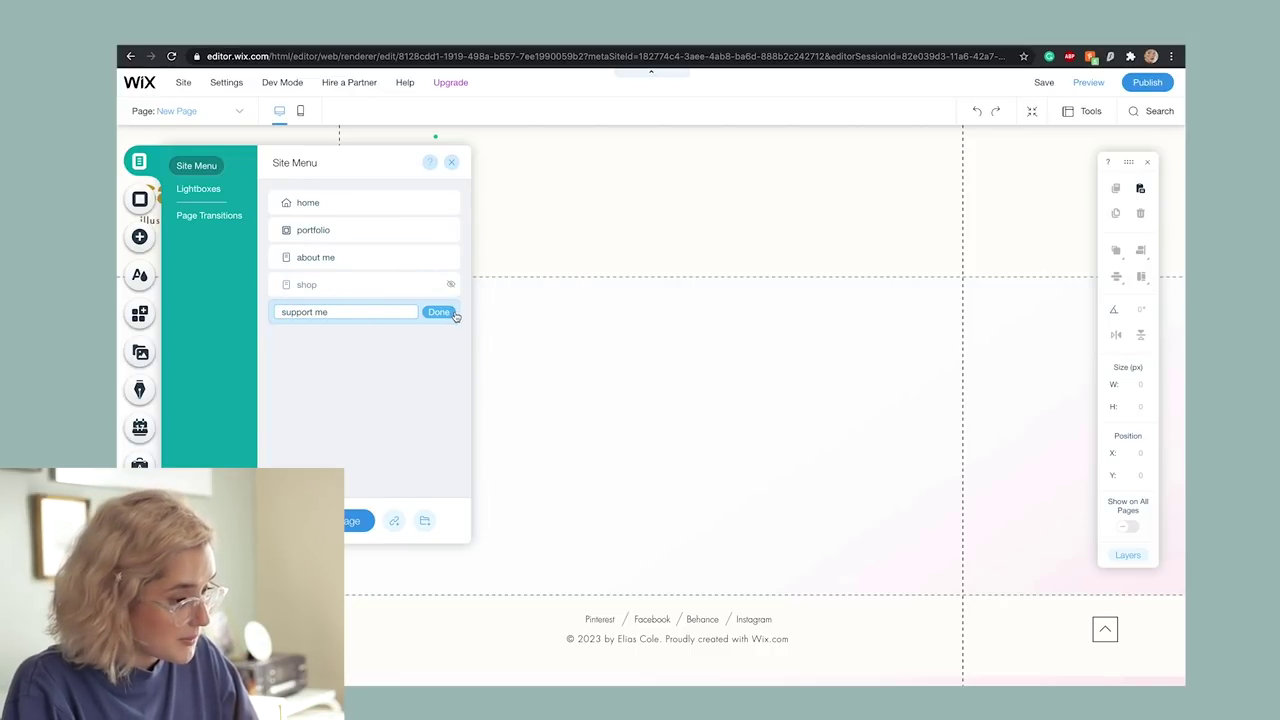
left_click(445, 312)
- Add a horizontal menu to the header
left_click(139, 239)
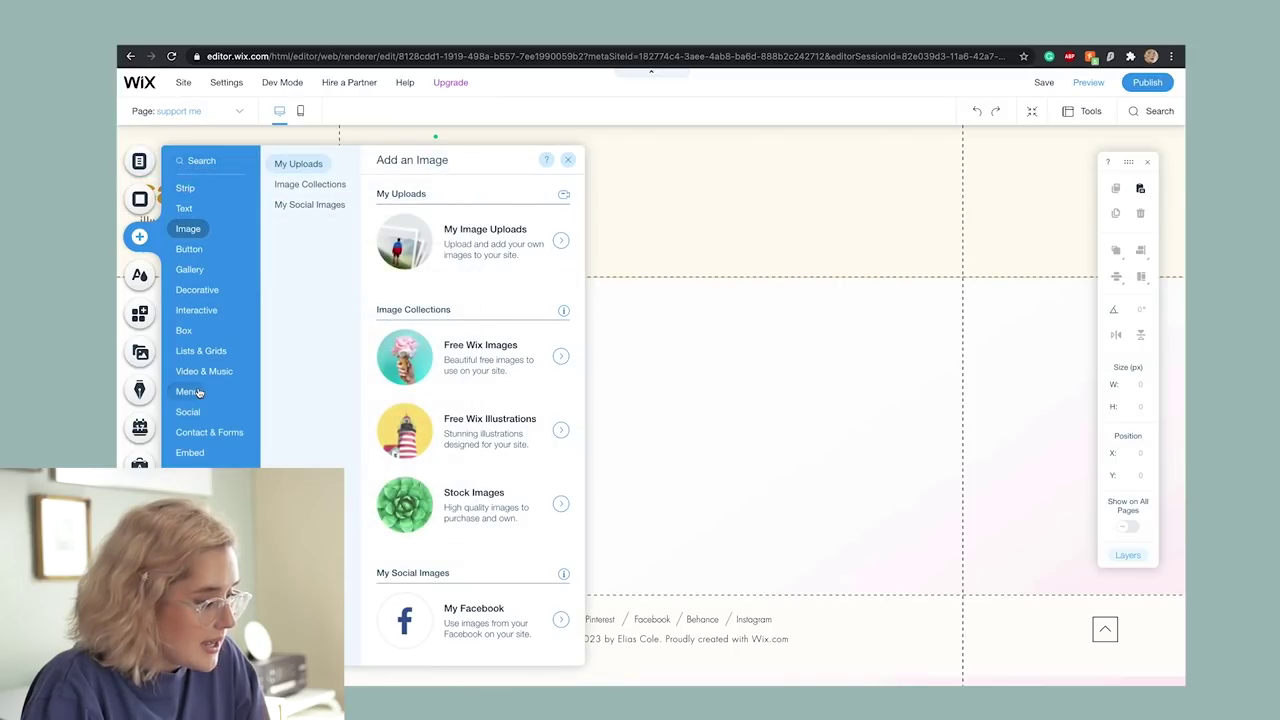
left_click(190, 452)
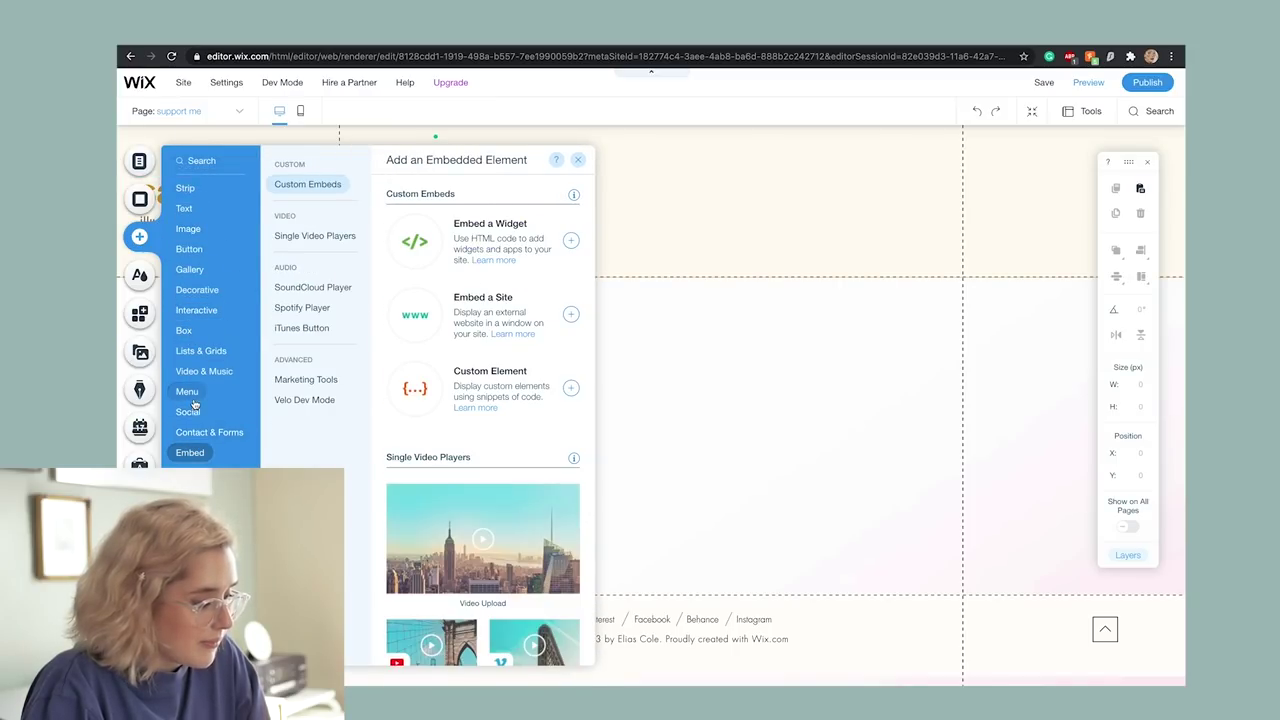
left_click(194, 404)
left_click(411, 232)
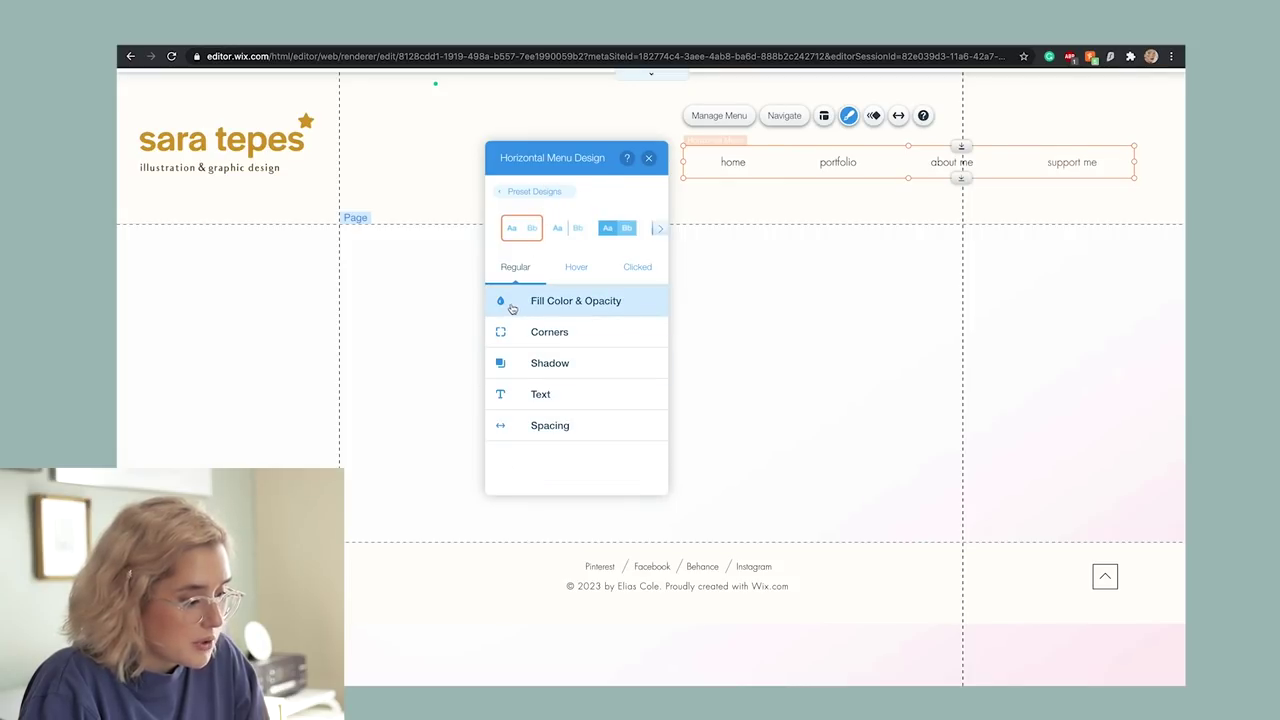
- Style the menu links as Heading 2 in brown and give them a Glide-In animation
left_click(533, 396)
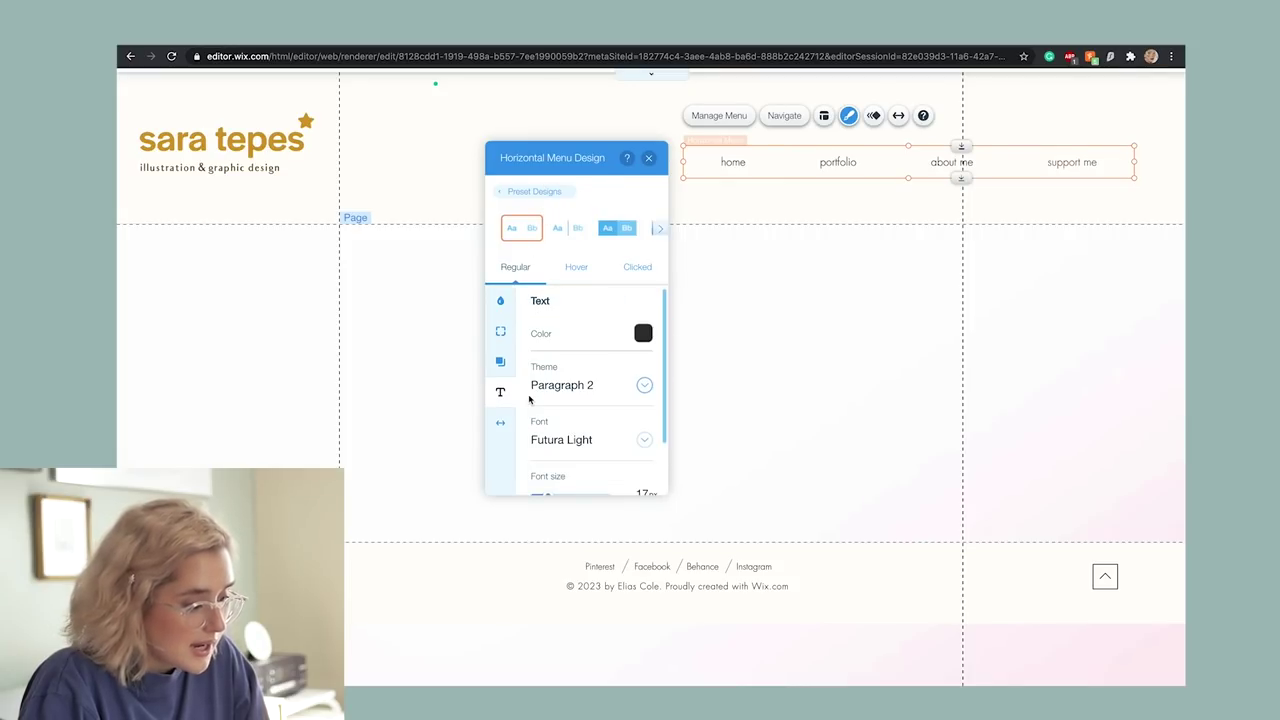
left_click(591, 394)
scroll(605, 180, "up", 2)
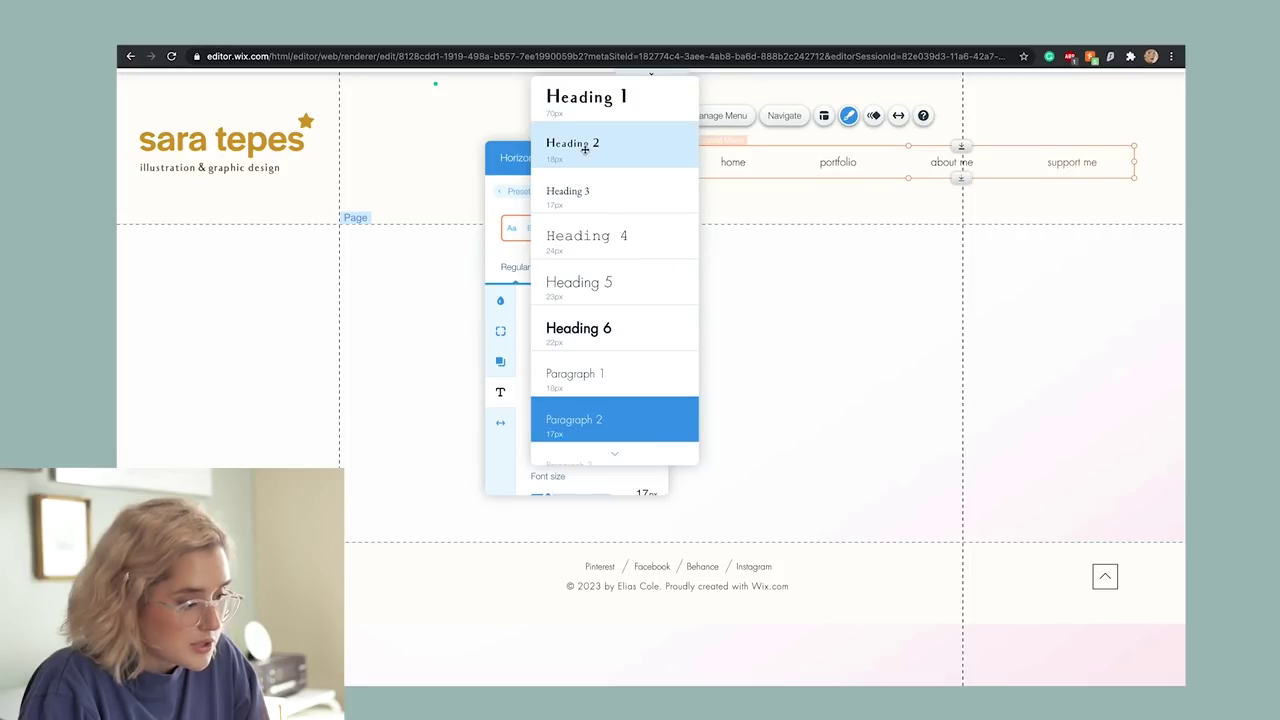
left_click(585, 148)
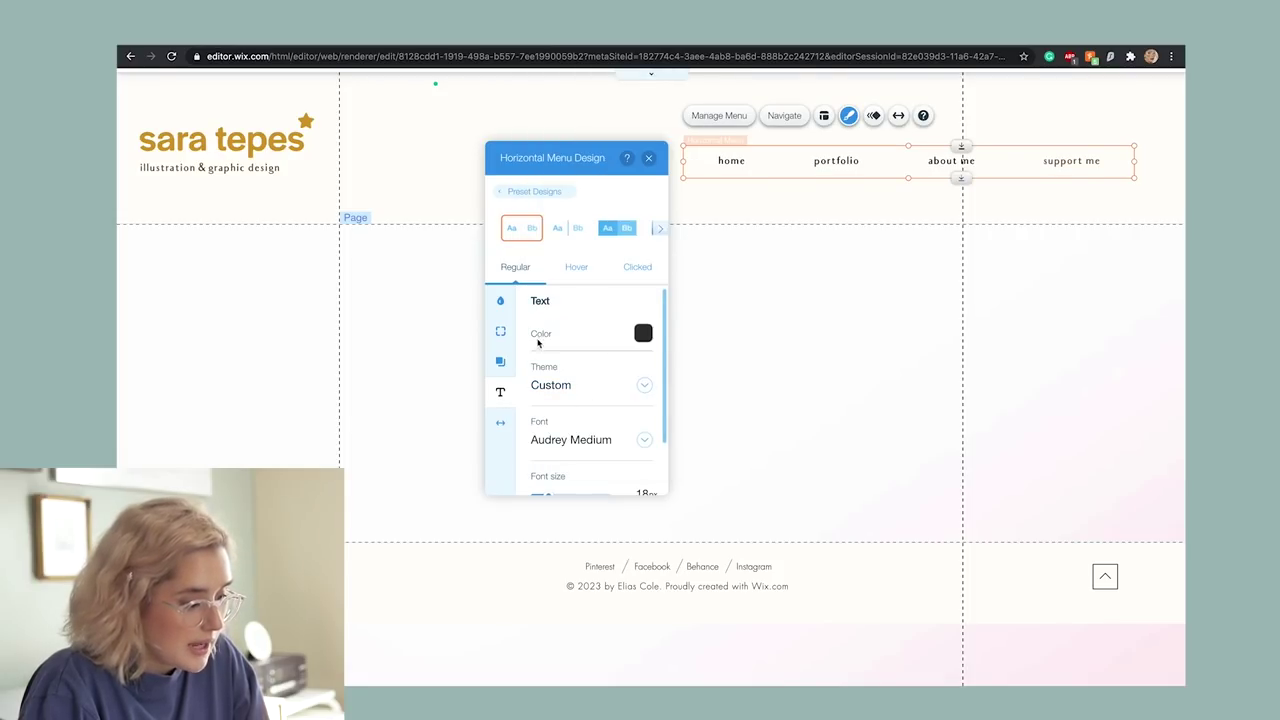
left_click(643, 333)
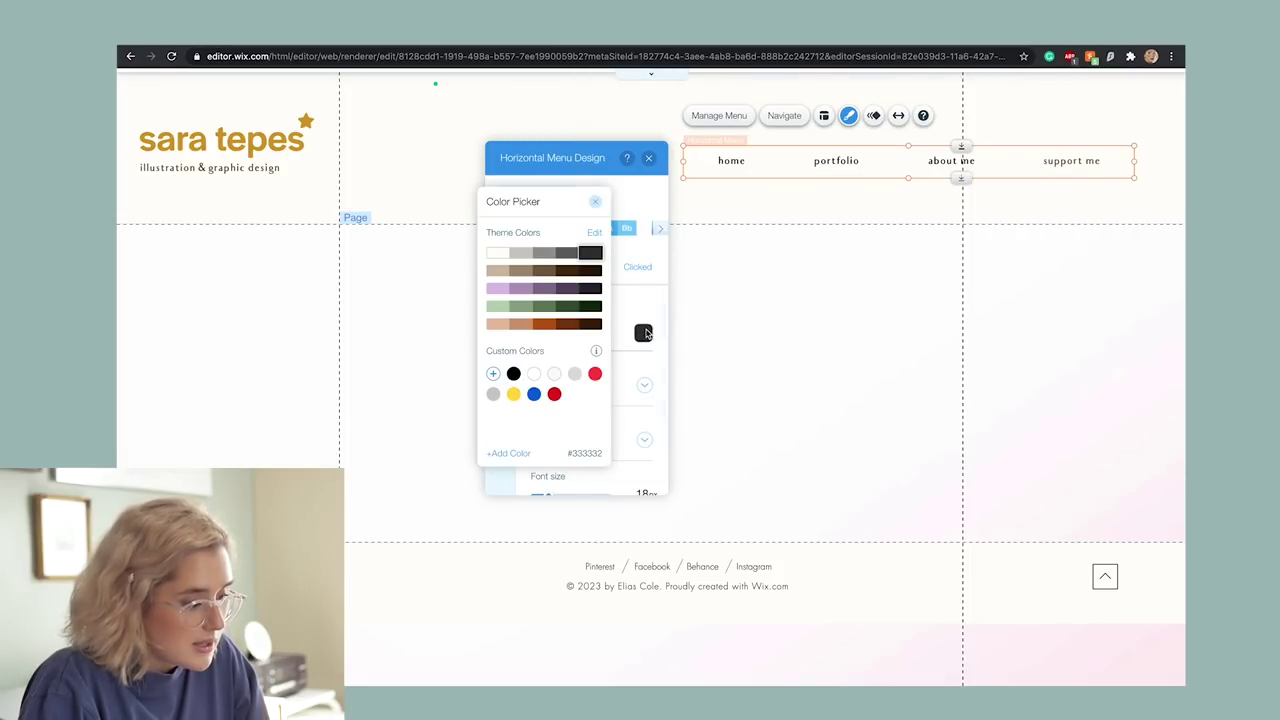
left_click(543, 271)
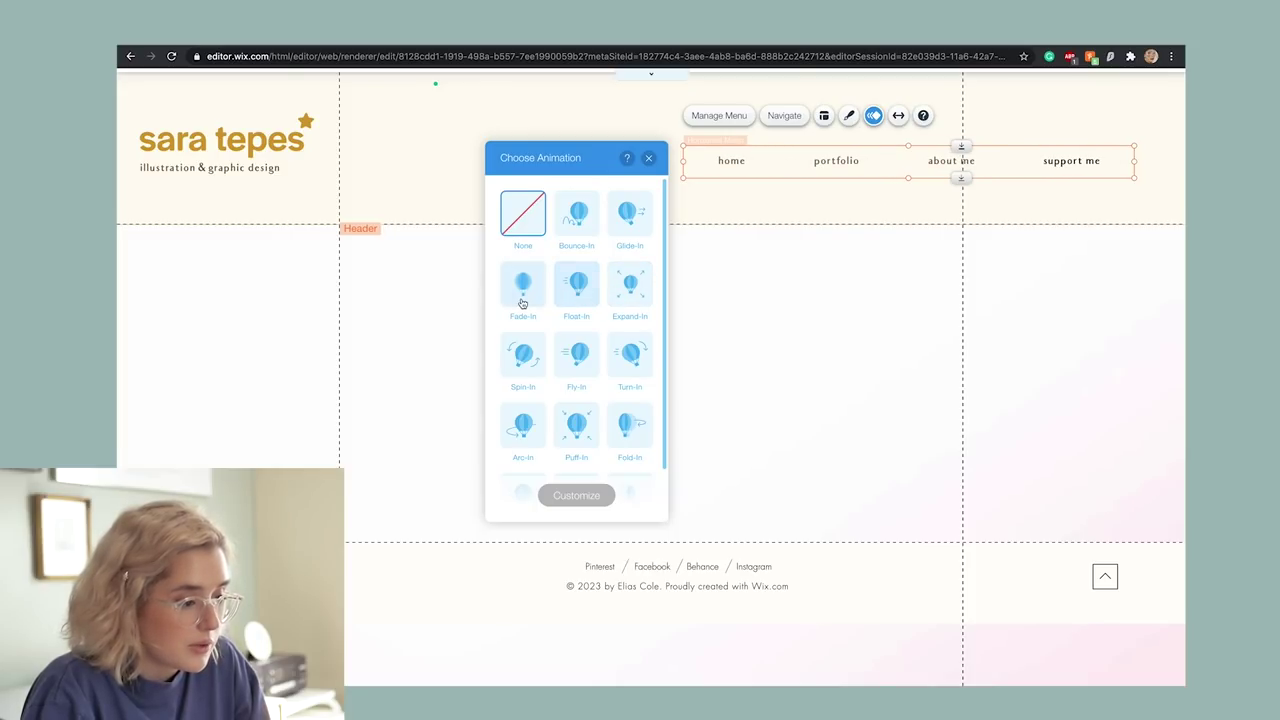
left_click(629, 212)
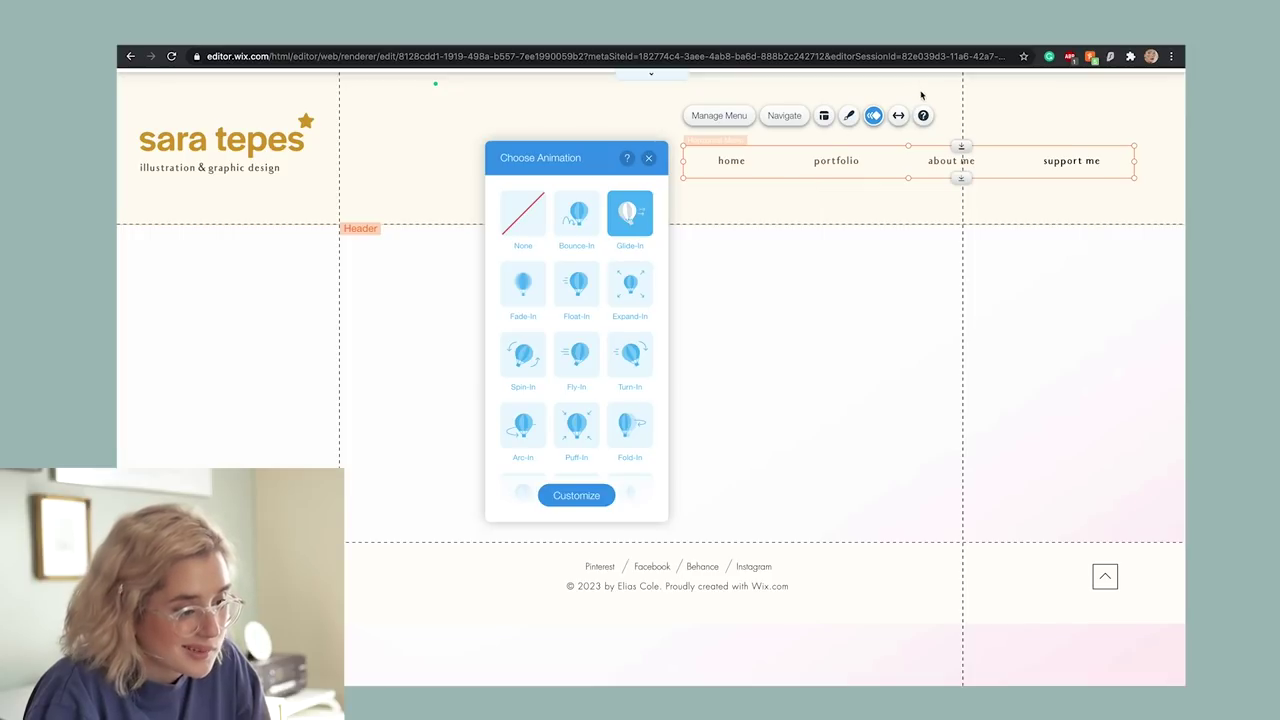
left_click(650, 75)
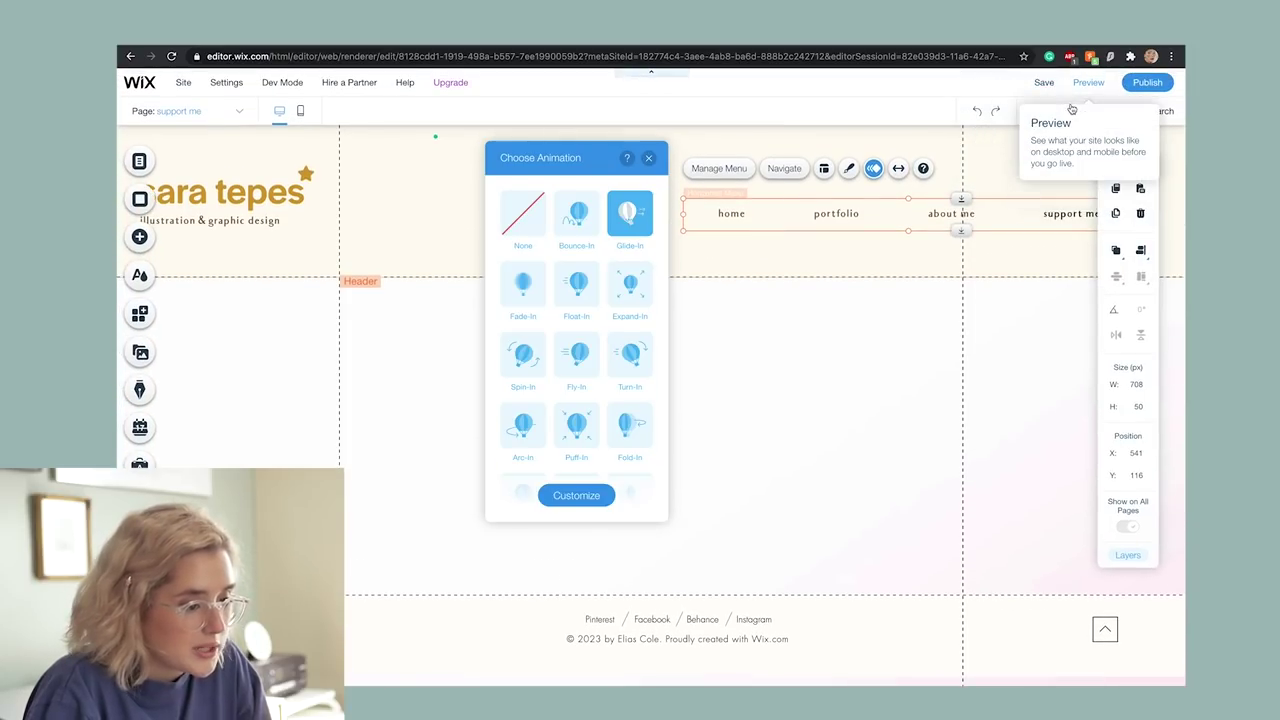
- Preview the site with its header menu, then return to the home page editor
left_click(1089, 82)
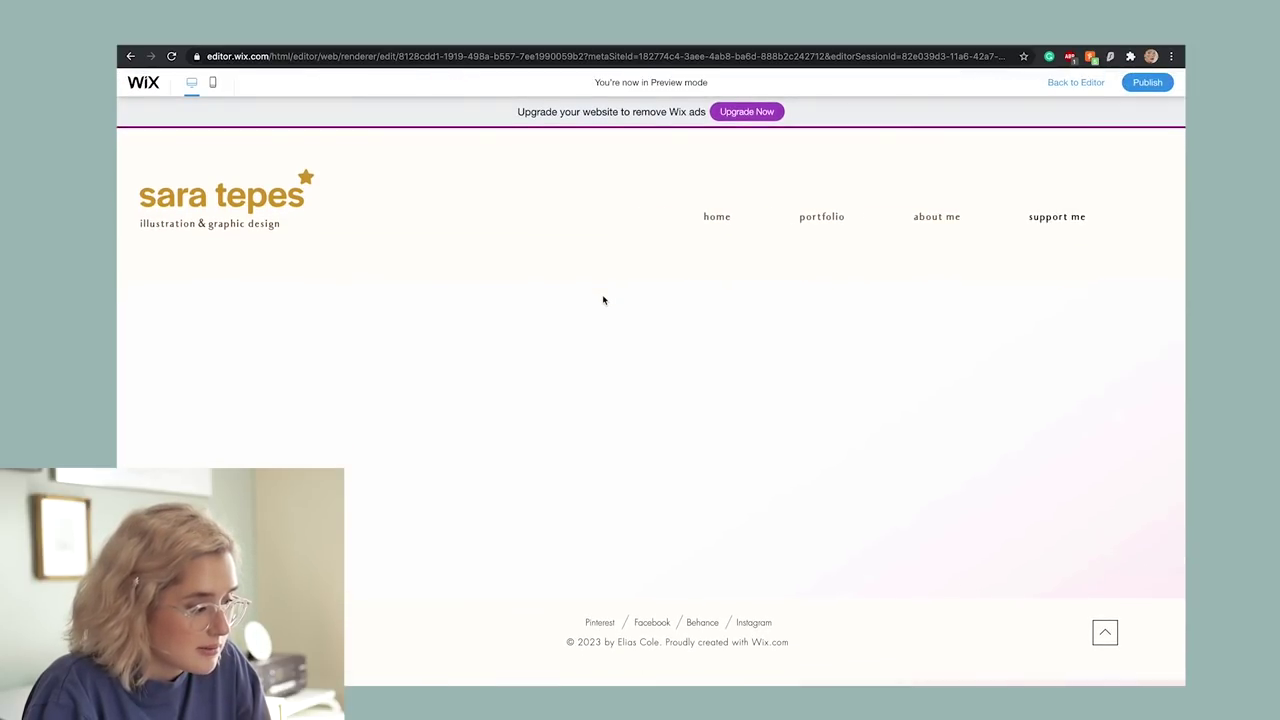
key("super+shift+p")
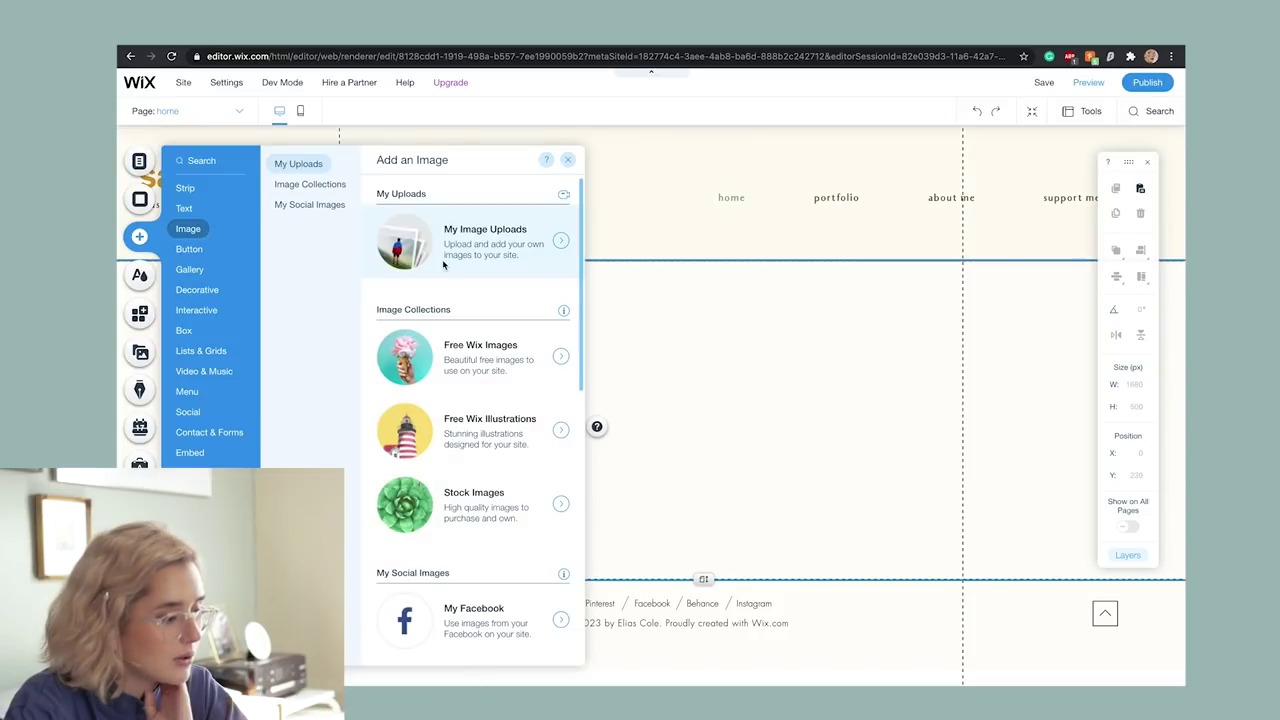
- Add the pencil rose drawing photo from the site's image library
left_click(470, 235)
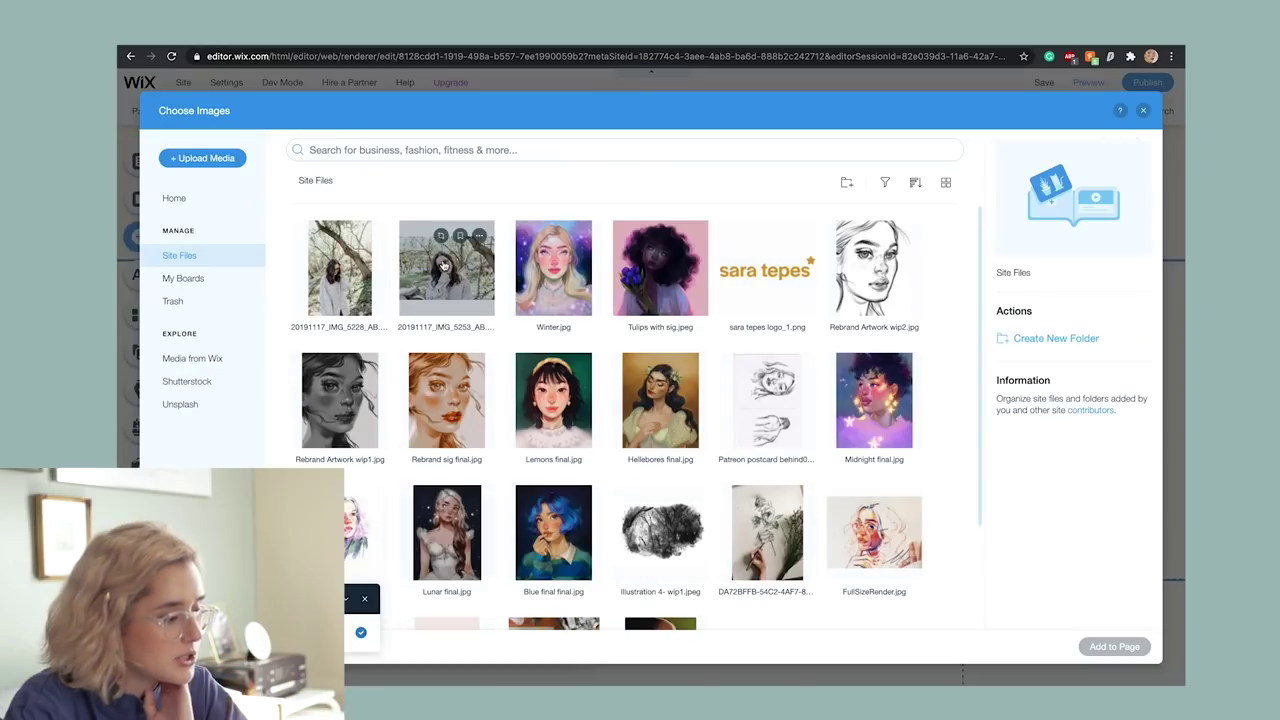
scroll(738, 545, "down", 2)
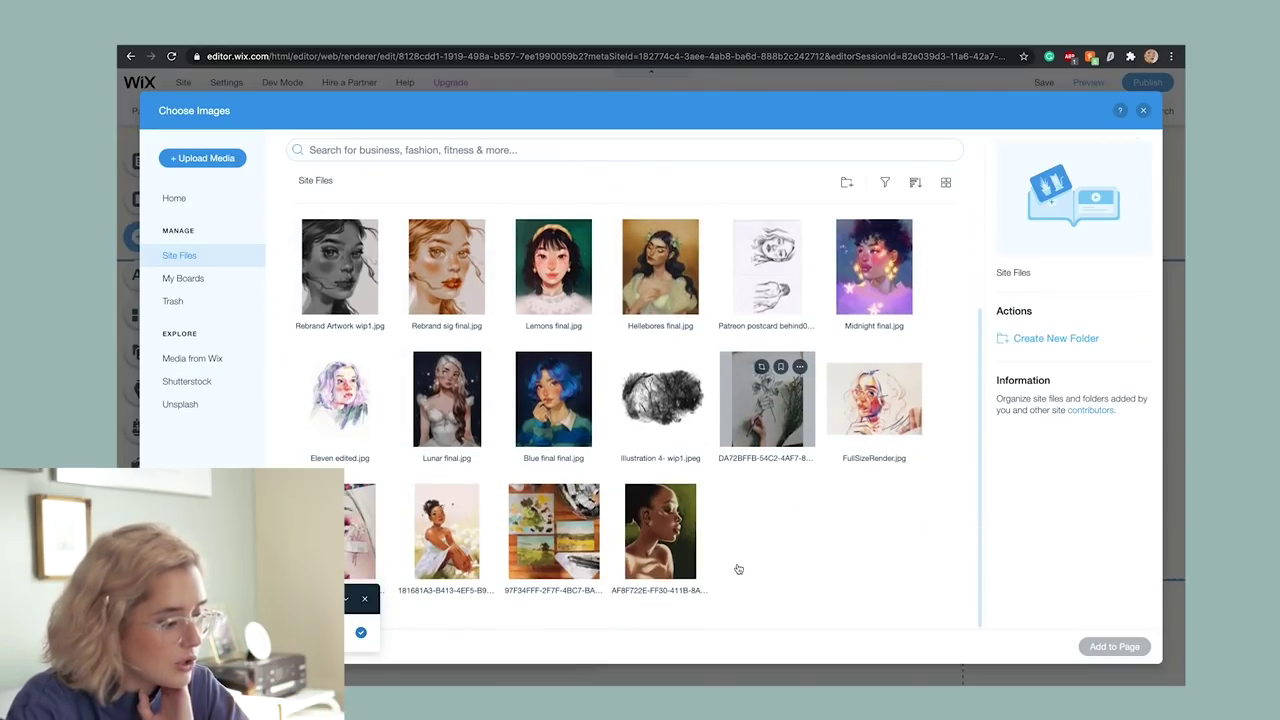
left_click(744, 399)
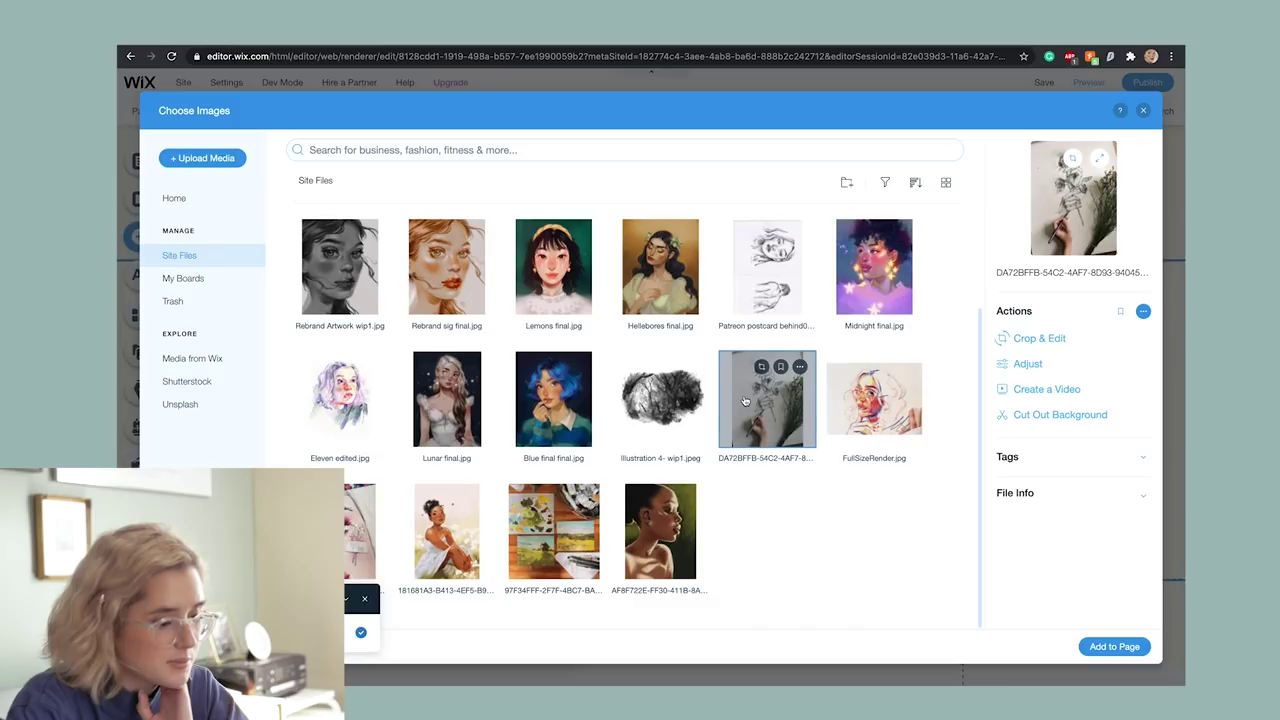
- Rotate the rose photo to landscape, crop its top and bottom, and stretch it to 1623 × 813 px
left_click(1039, 340)
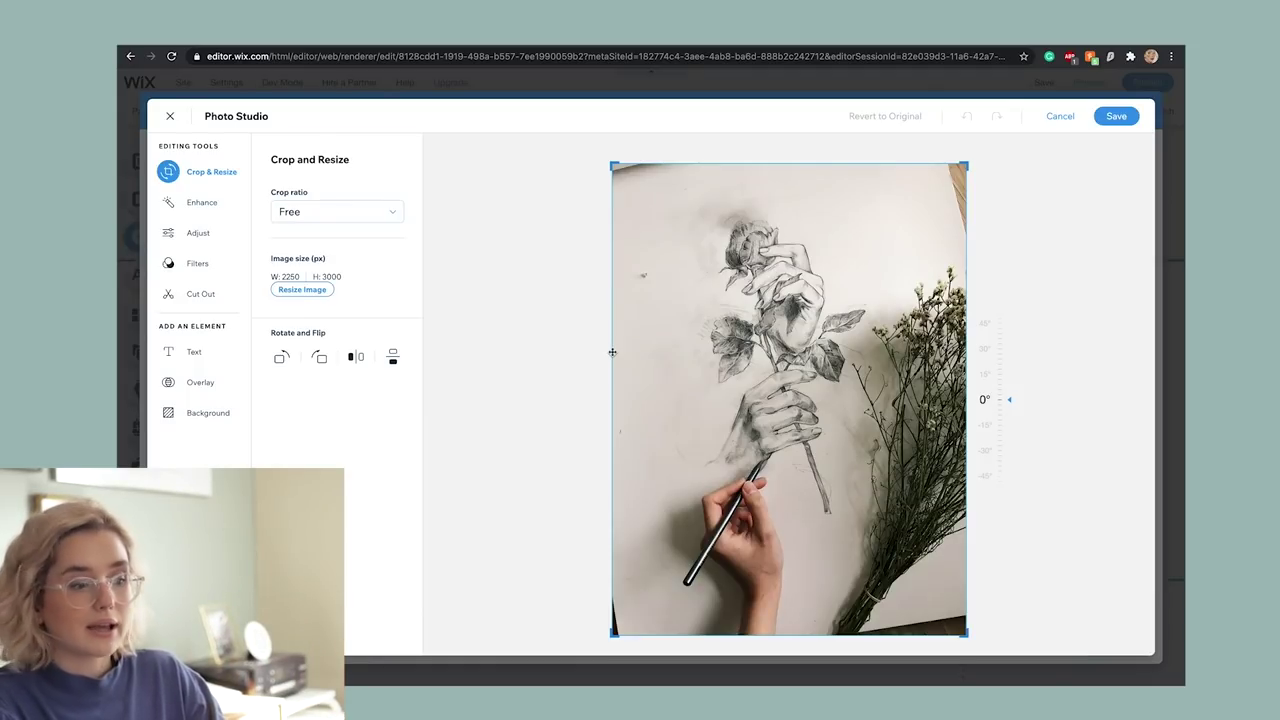
left_click(281, 357)
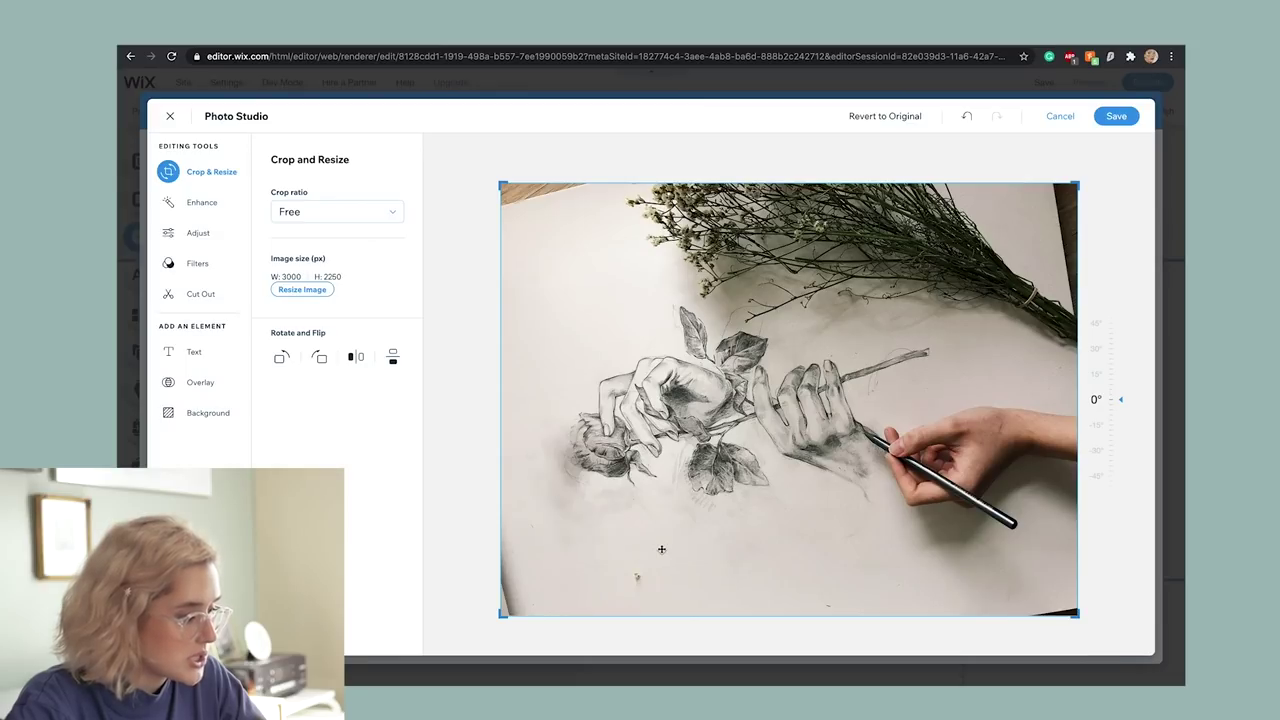
left_click_drag(820, 615, 820, 556)
left_click_drag(1075, 185, 1079, 243)
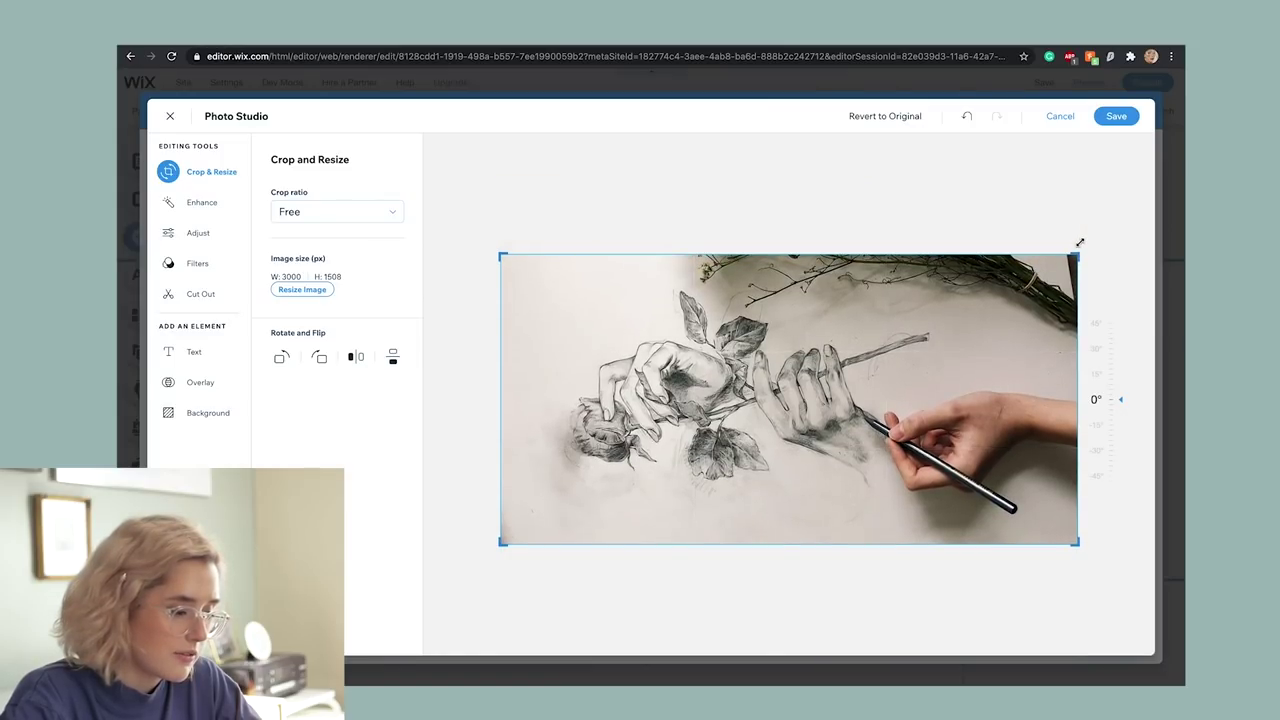
left_click_drag(1074, 255, 1076, 257)
left_click(1117, 117)
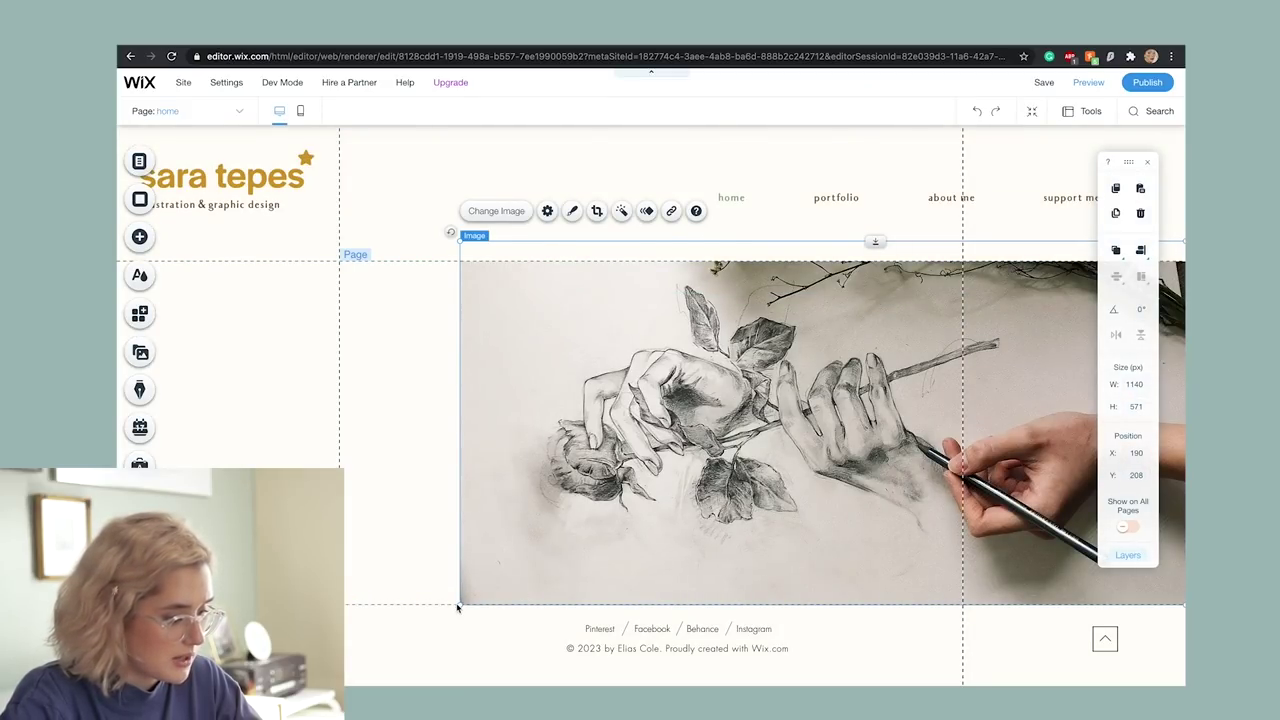
left_click_drag(458, 606, 155, 718)
scroll(660, 400, "down", 4)
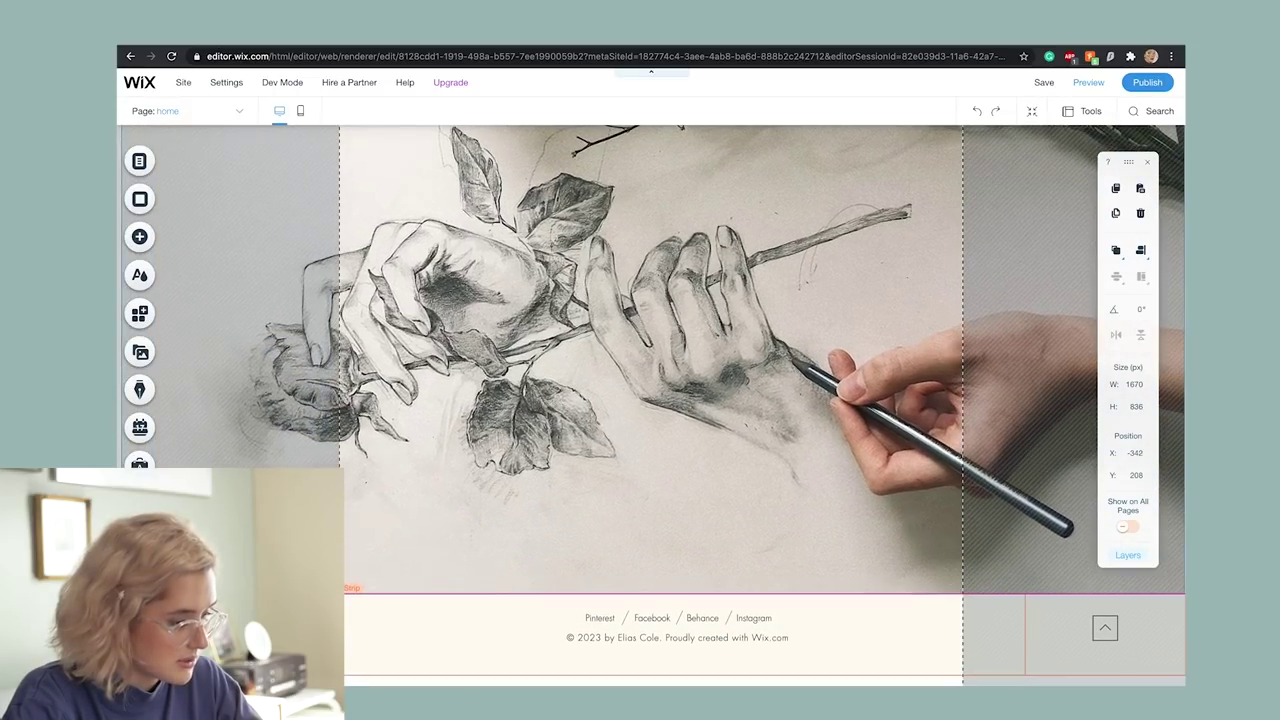
- Replace the footer's Wix credit with the site owner's name
left_click(597, 628)
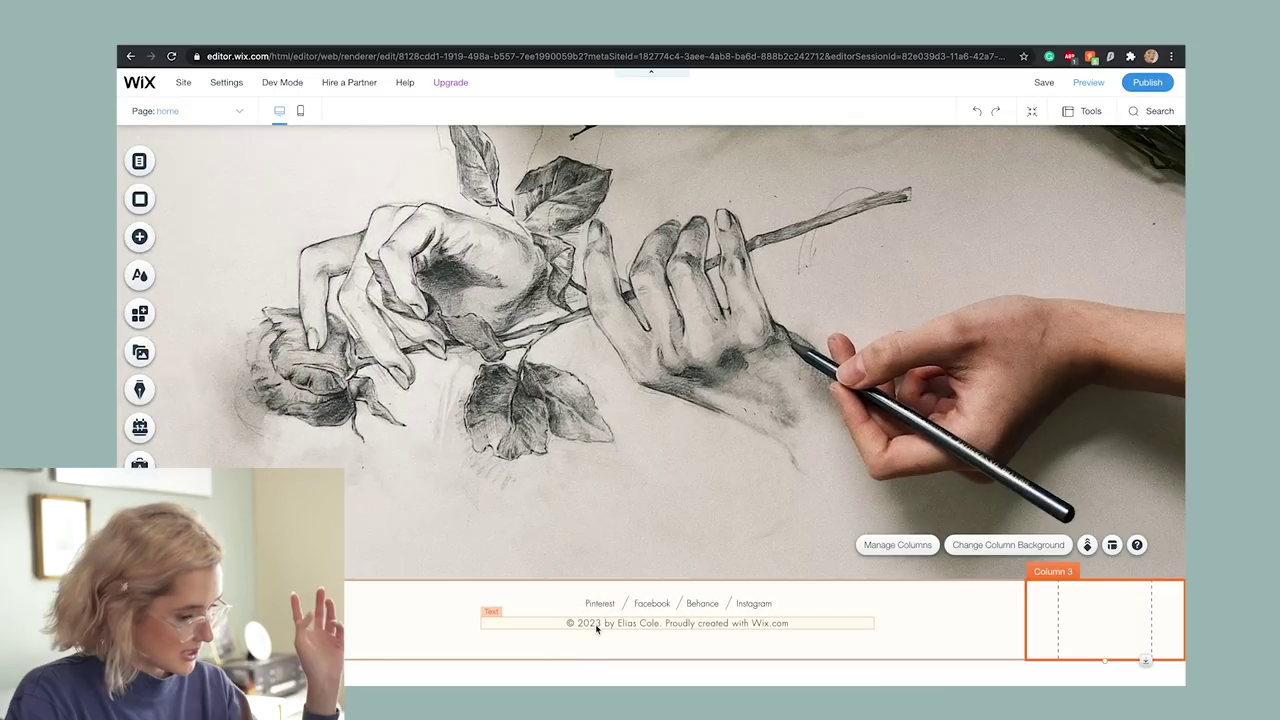
left_click(597, 628)
double_click(597, 628)
mouse_move(627, 657)
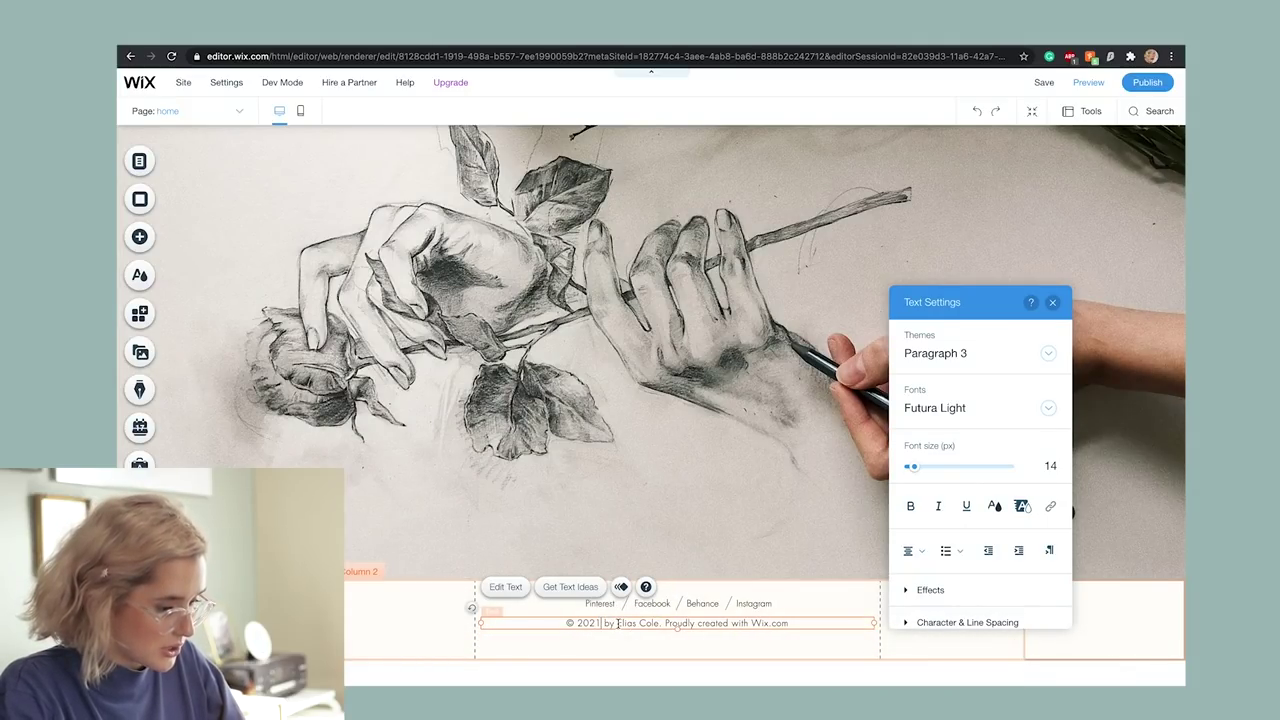
left_click_drag(648, 623, 802, 626)
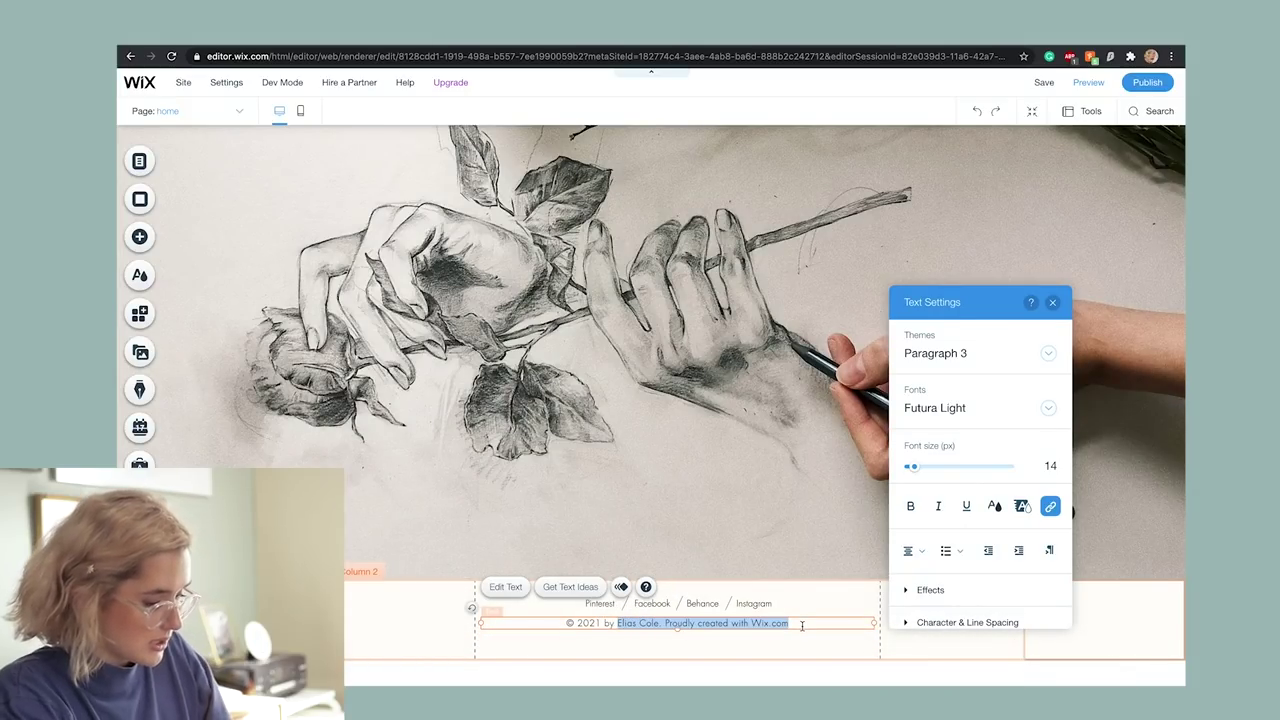
type("Sara Tepes.")
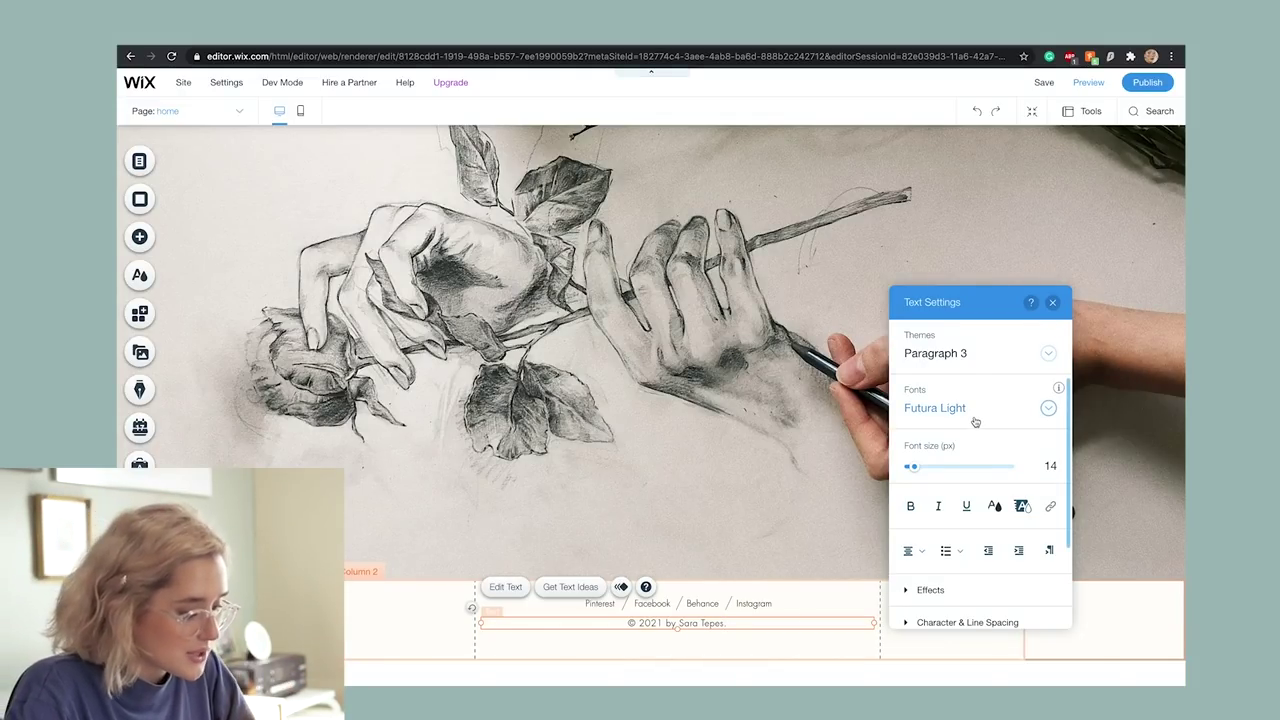
- Apply the Heading 3 theme to the copyright line, keeping EB Garamond as the font
left_click_drag(720, 623, 628, 623)
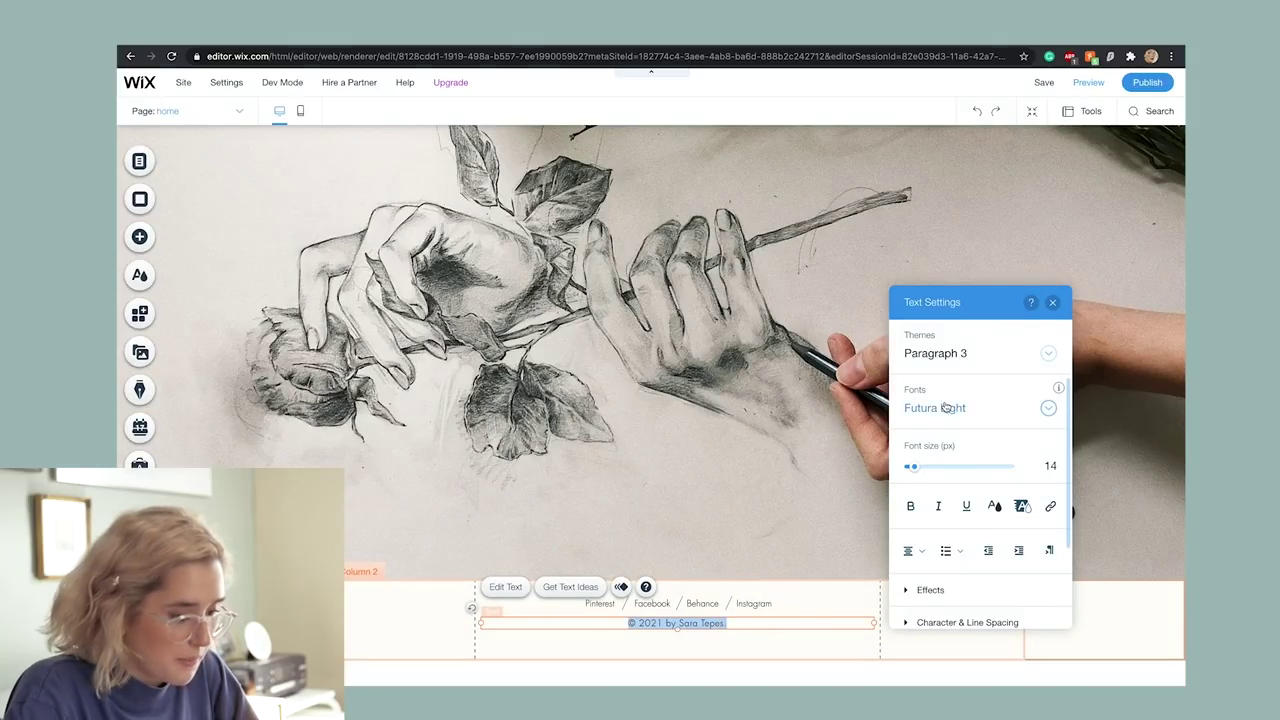
left_click(937, 356)
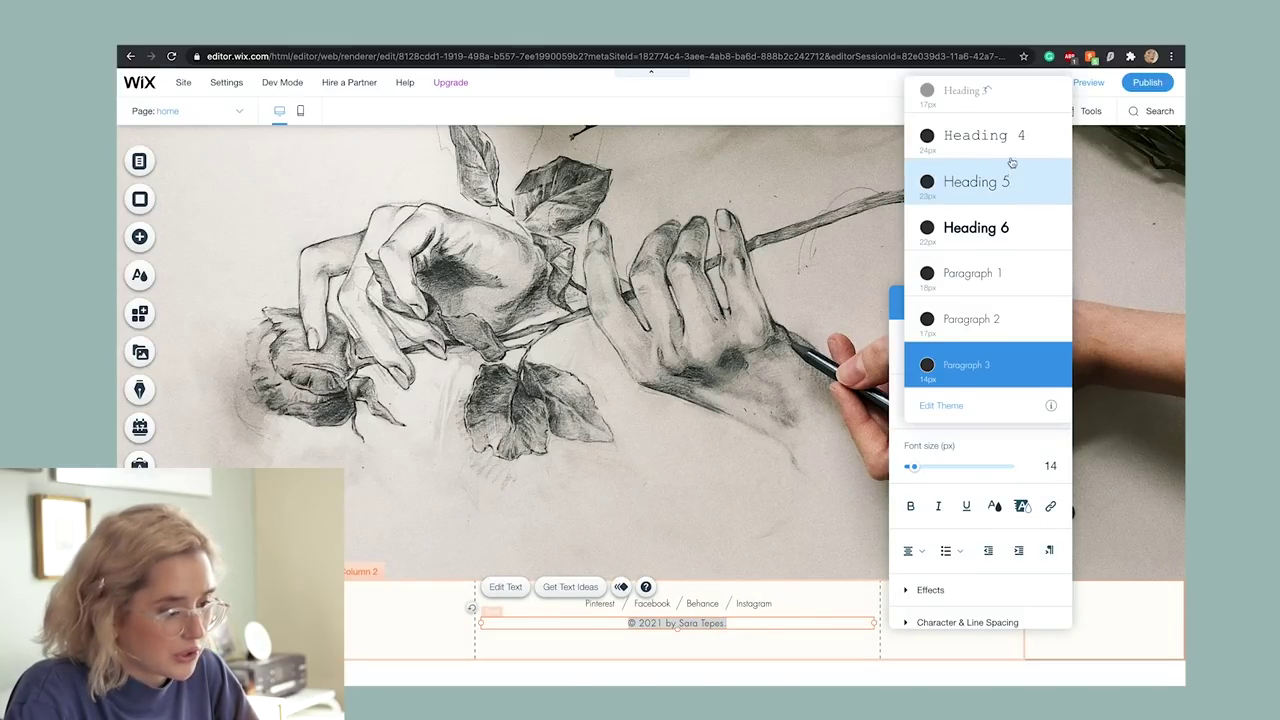
scroll(986, 140, "up", 1)
left_click(986, 140)
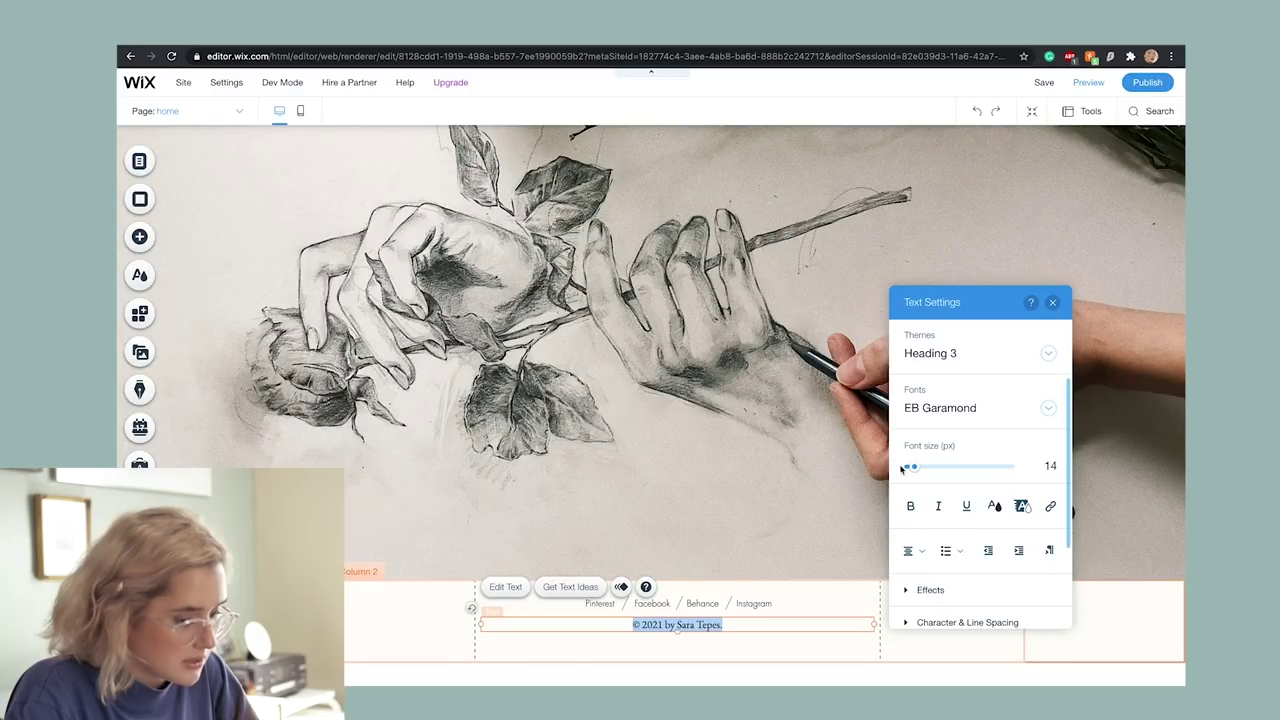
left_click(948, 410)
left_click(950, 430)
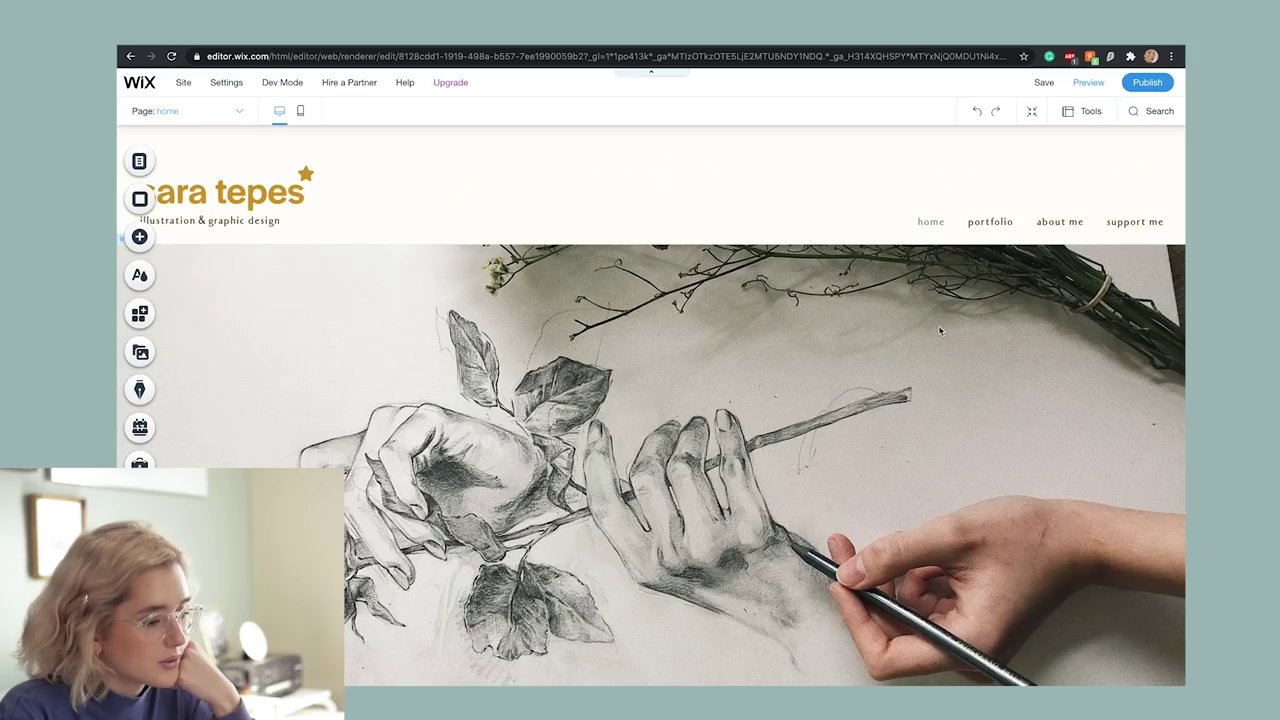
scroll(940, 331, "down", 3)
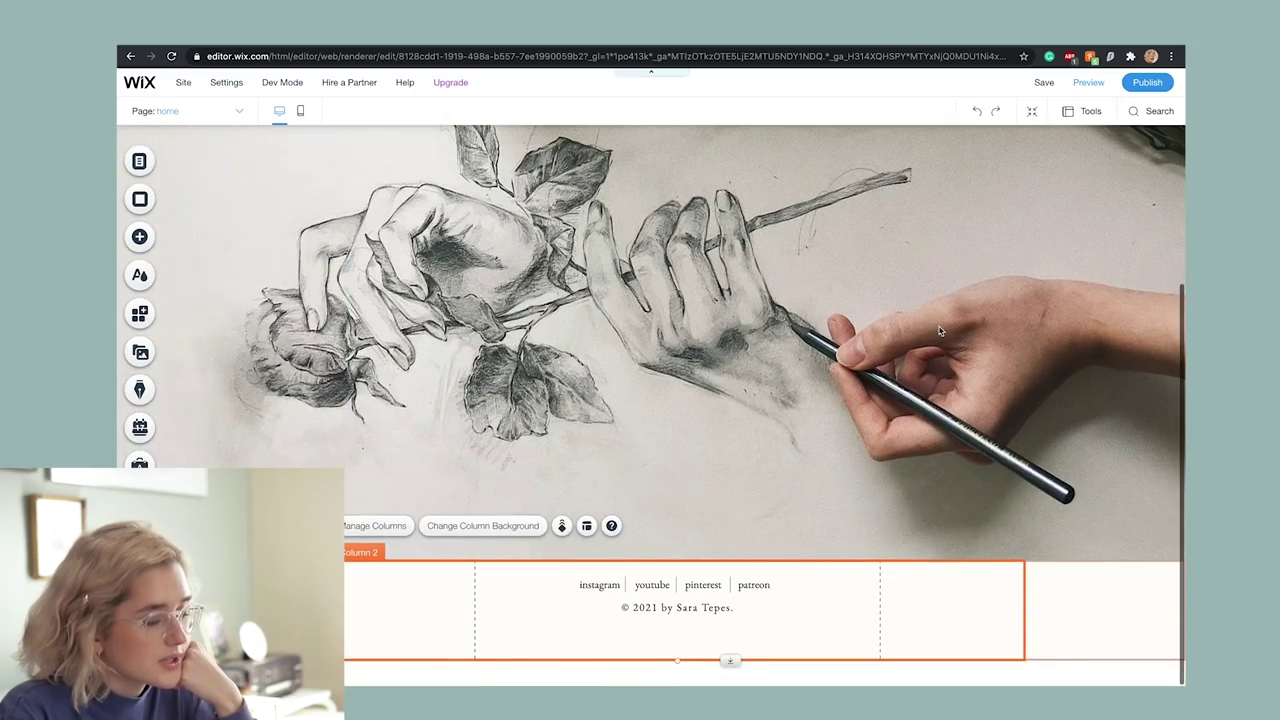
- Search the Wix App Market for the Instagram Feed app
left_click(140, 236)
left_click(140, 313)
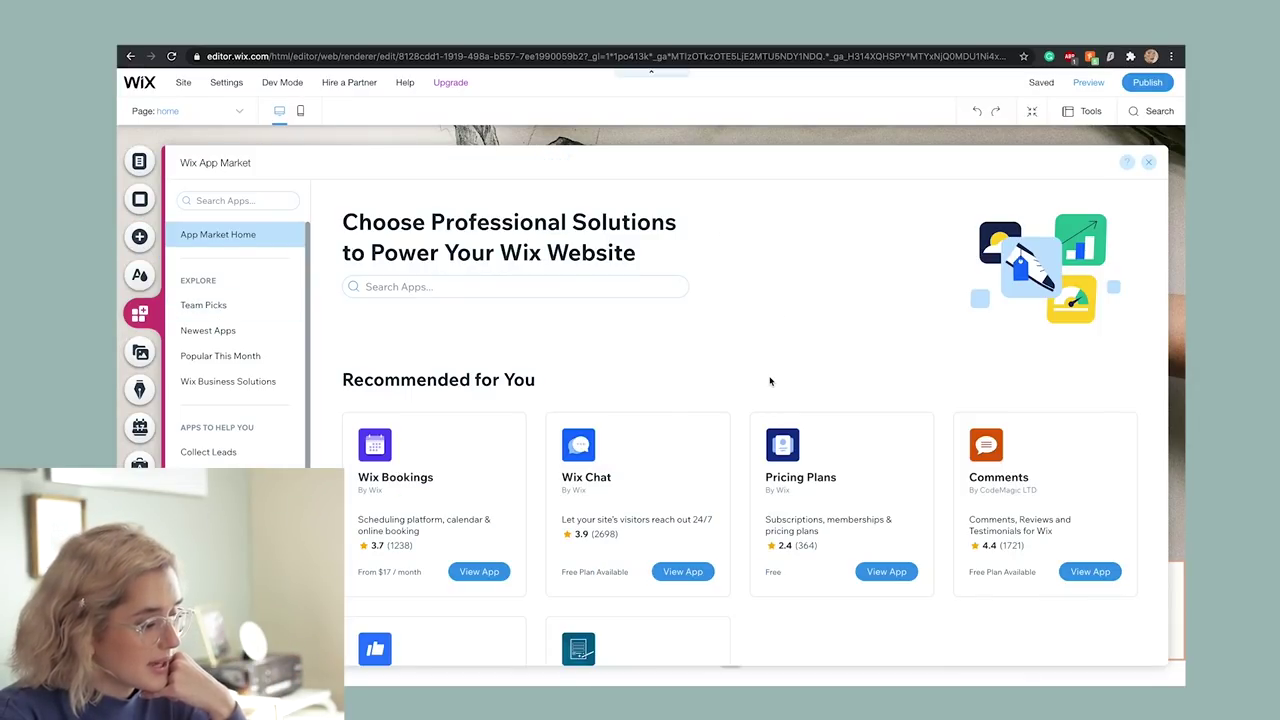
scroll(770, 381, "down", 5)
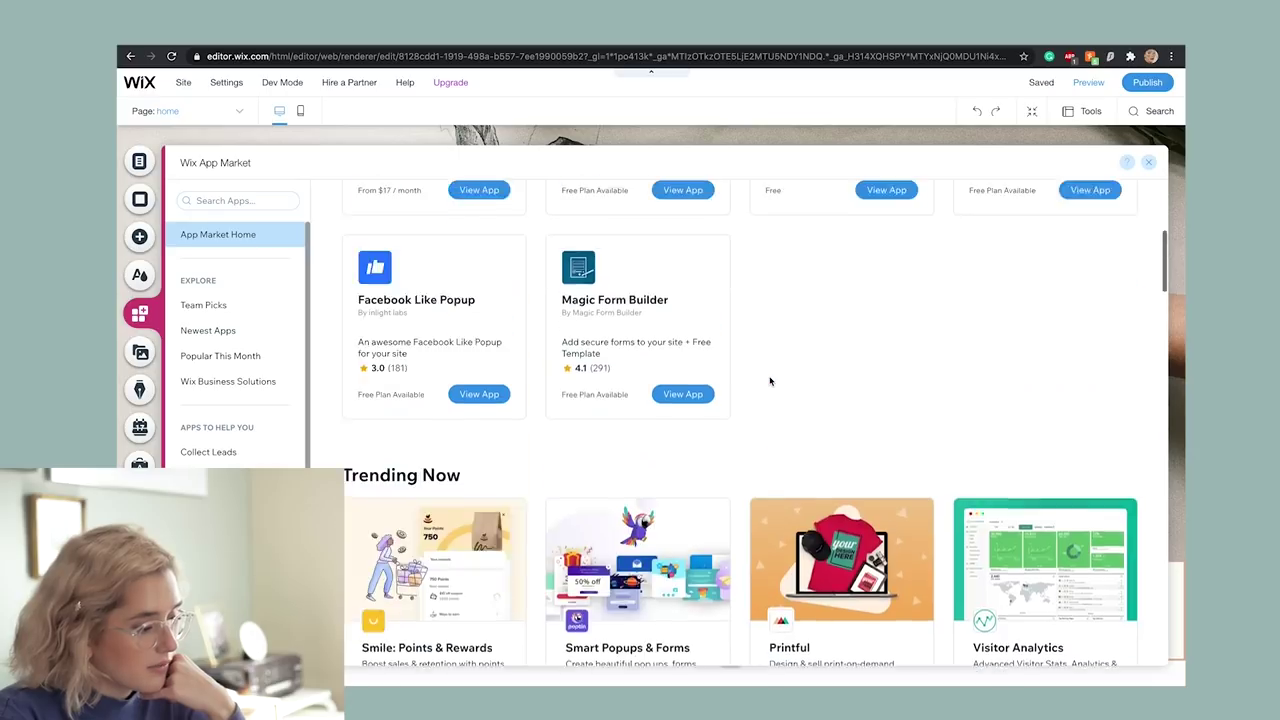
scroll(770, 381, "down", 5)
left_click(238, 200)
type("c")
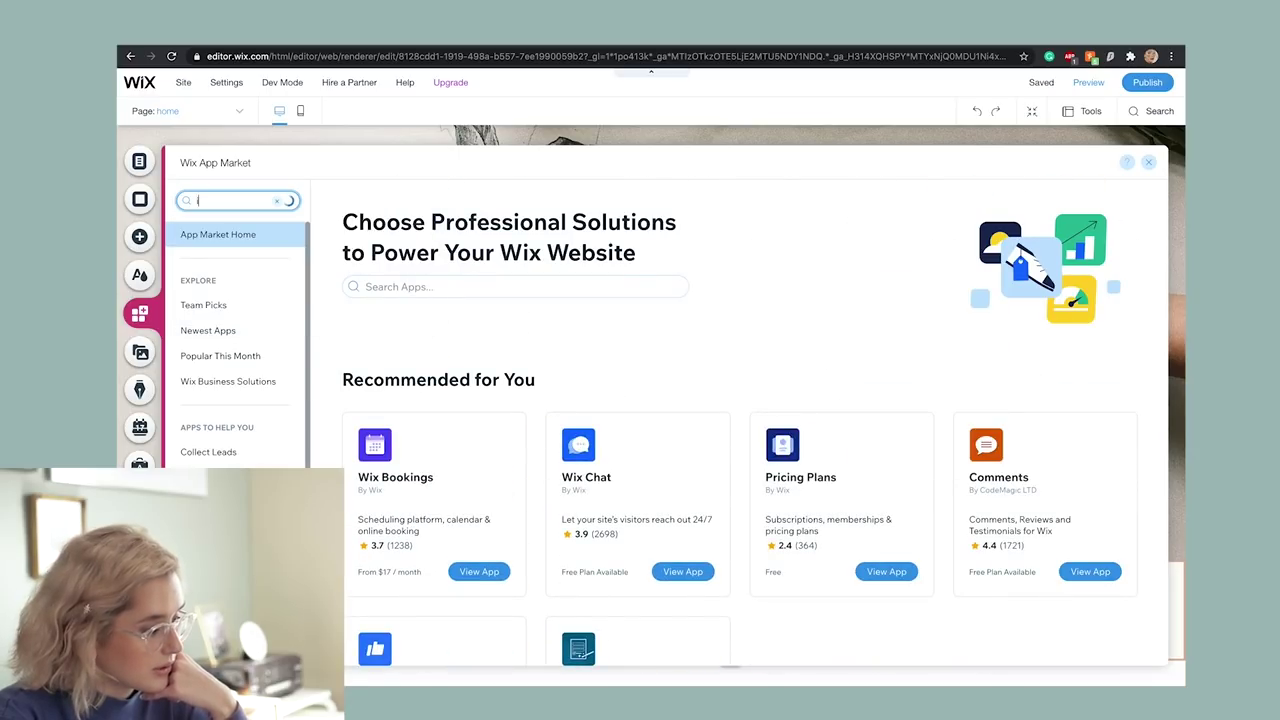
type("ns")
key("Down")
key("Down")
key("Down")
key("Down")
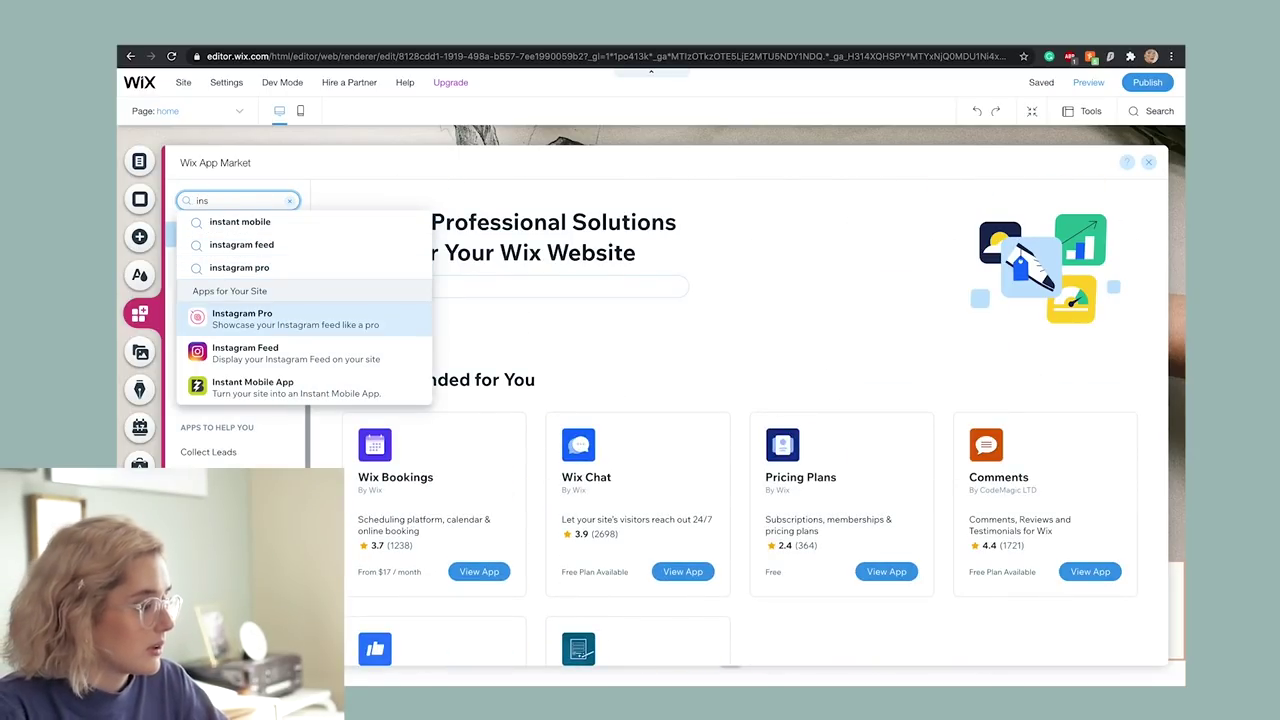
key("Down")
key("Return")
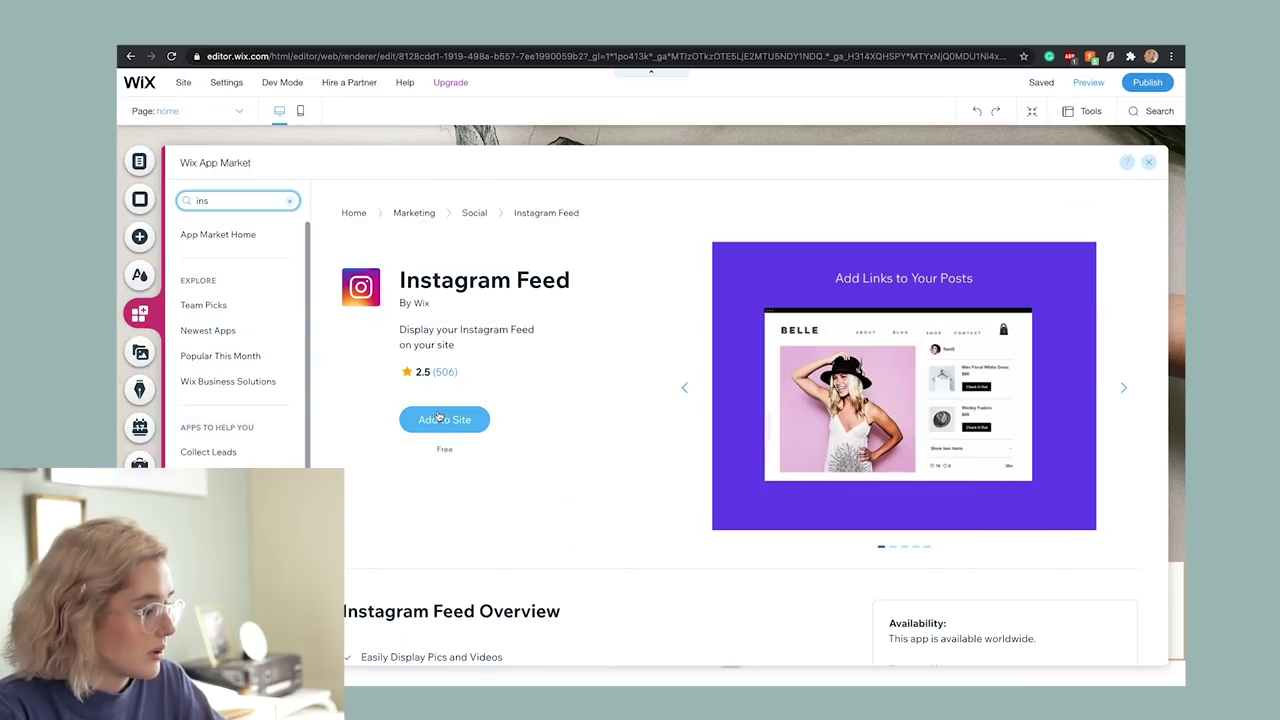
- Add Instagram Feed to the site and start connecting an Instagram account via Manage Links
left_click(440, 419)
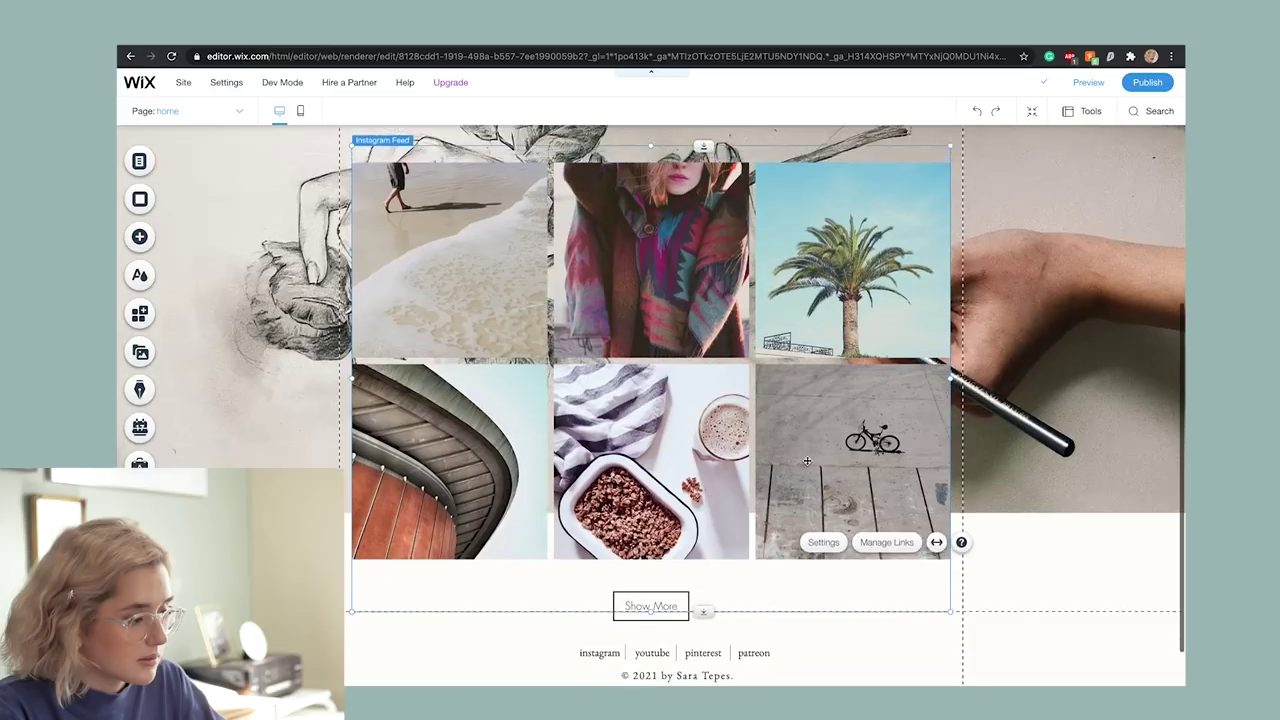
scroll(807, 460, "down", 2)
left_click(886, 495)
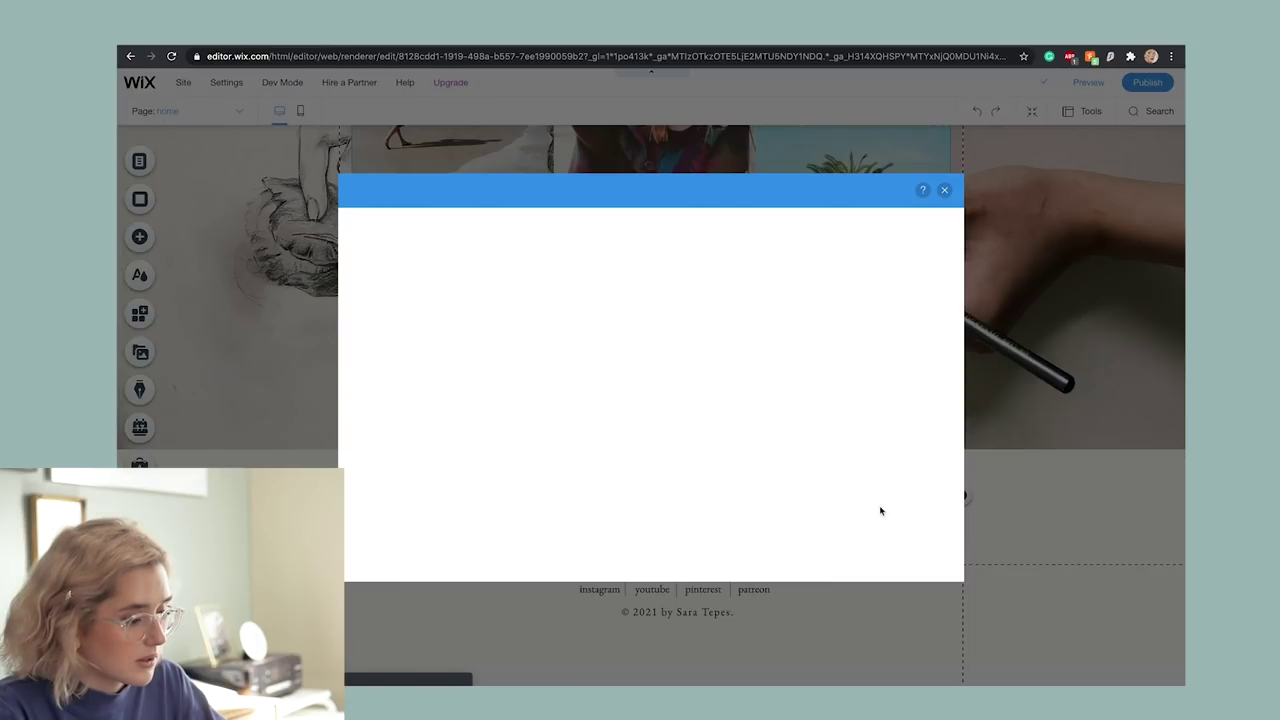
left_click(643, 515)
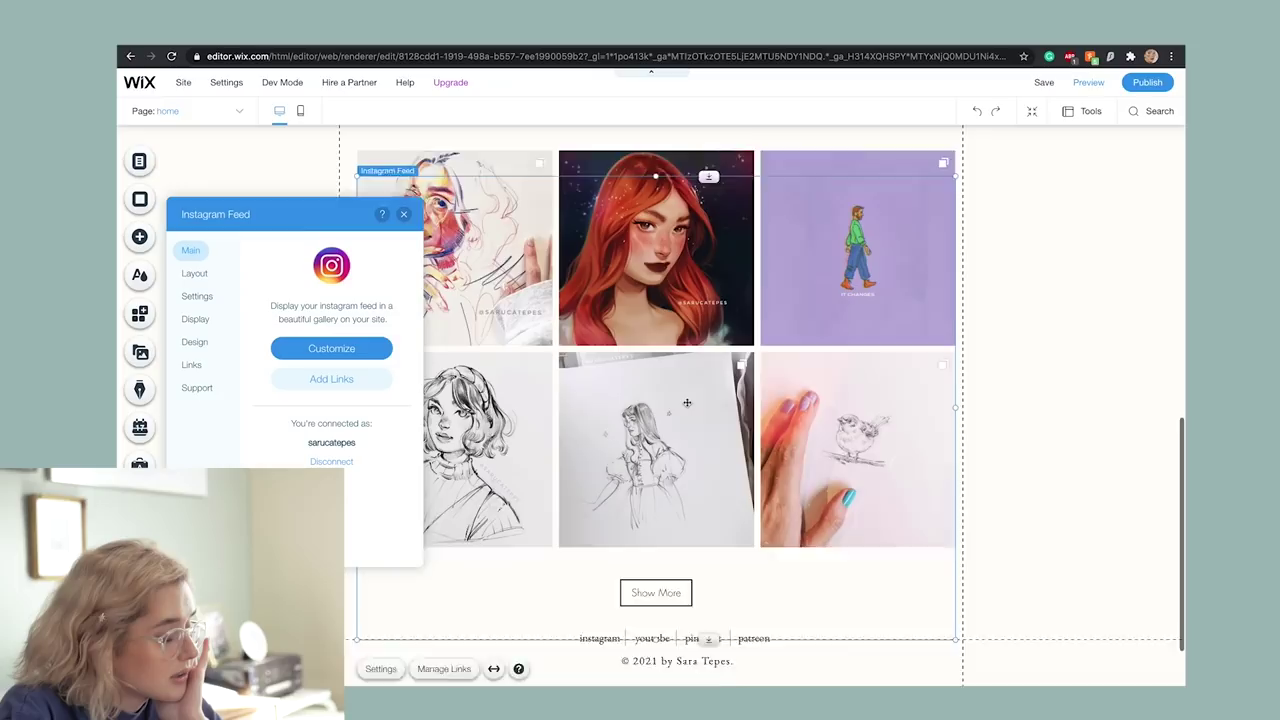
- Try Slider and Collage layouts, then set the Instagram Feed to a 3-row Grid
left_click(315, 355)
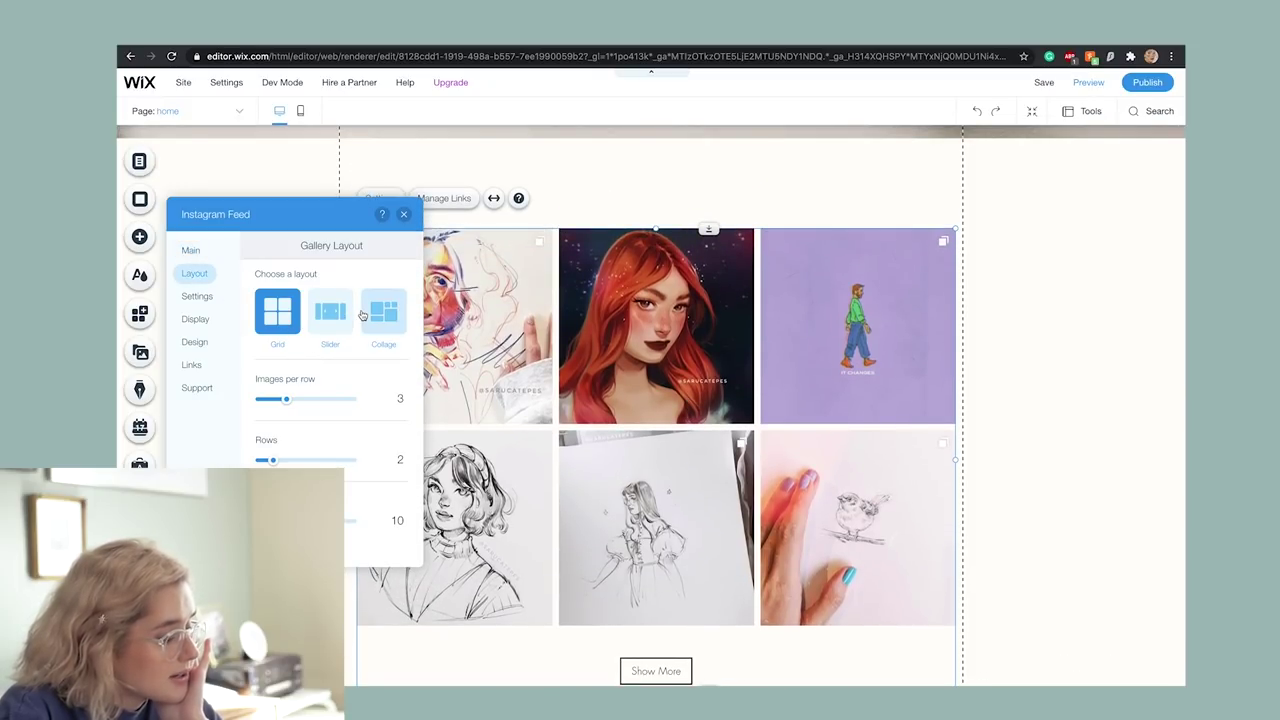
left_click(323, 313)
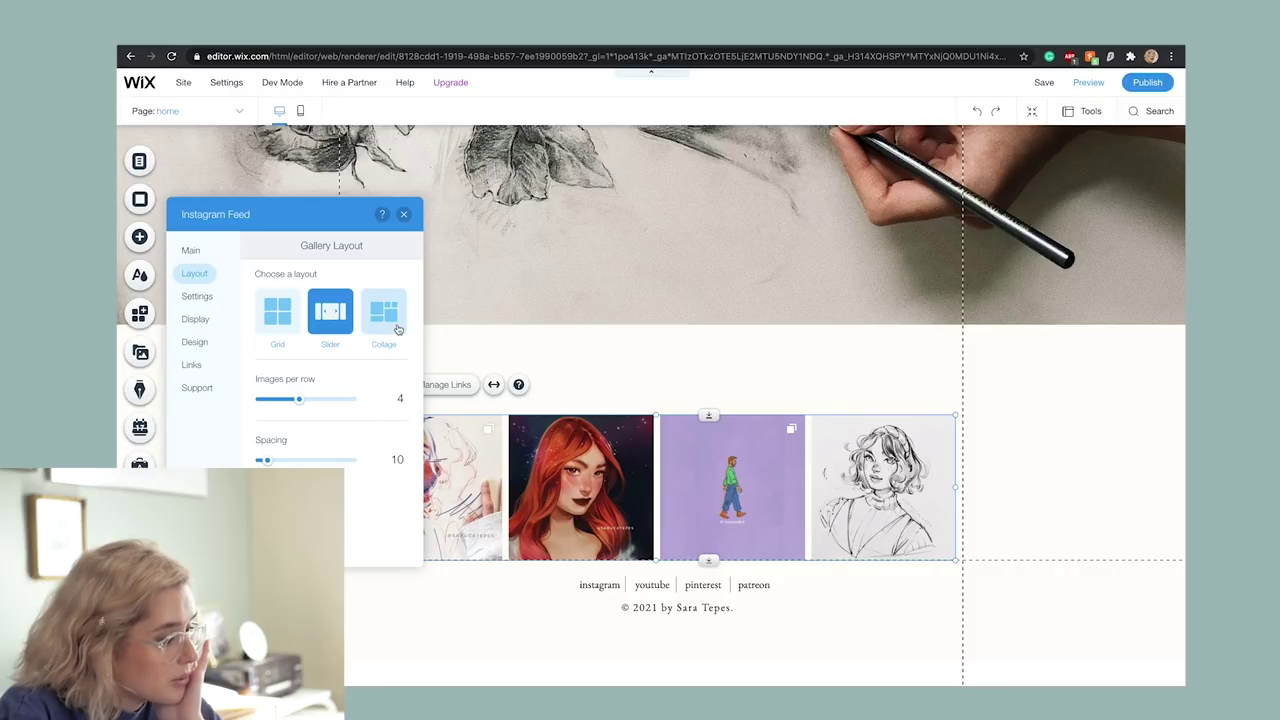
left_click(385, 317)
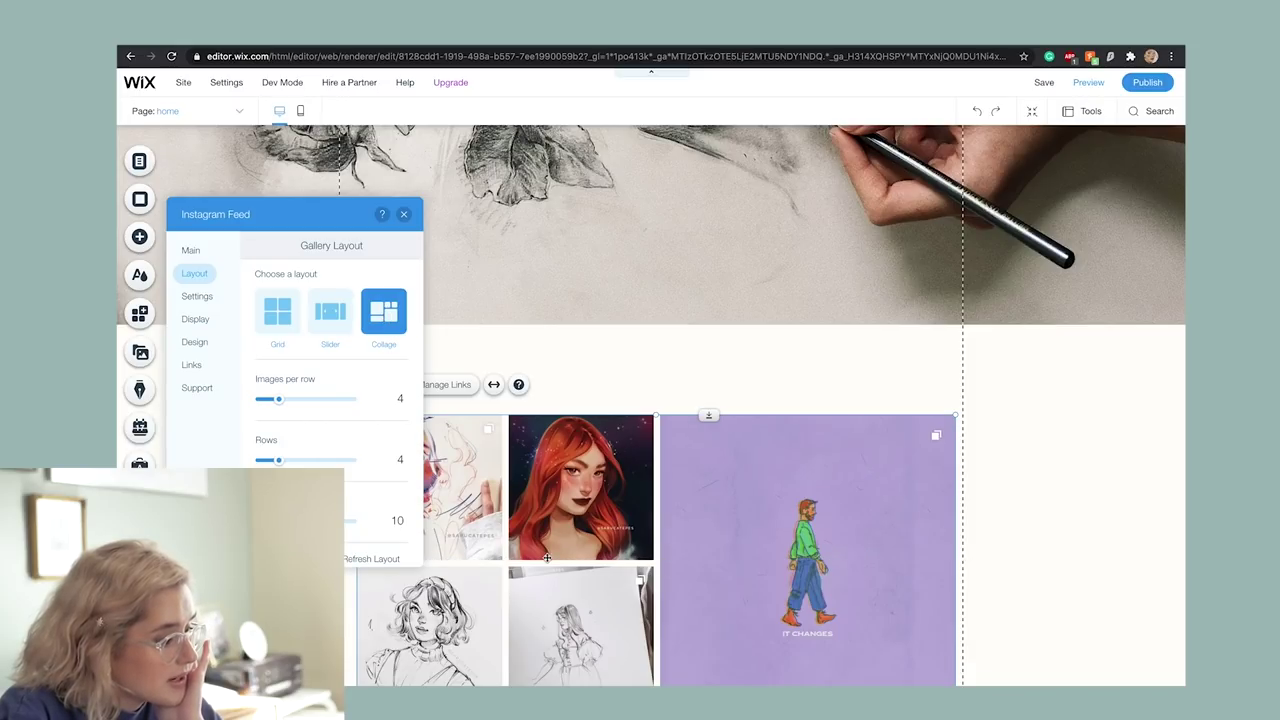
scroll(547, 557, "down", 5)
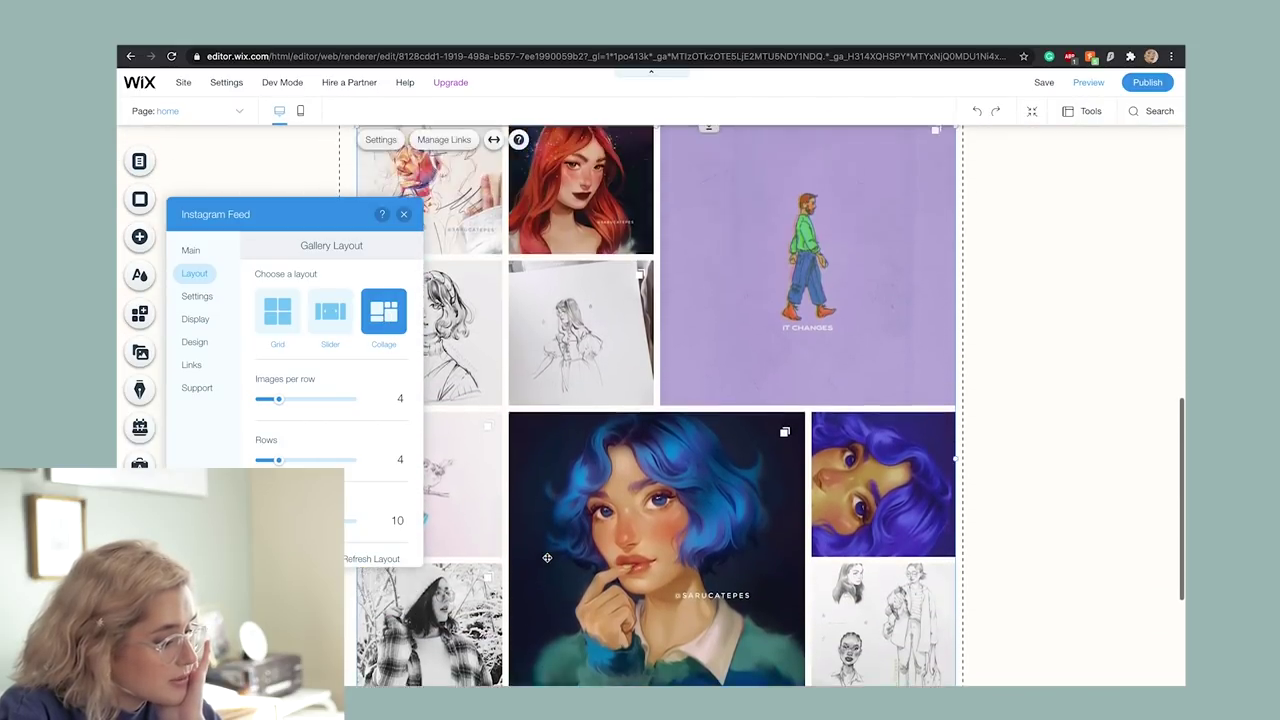
left_click(274, 325)
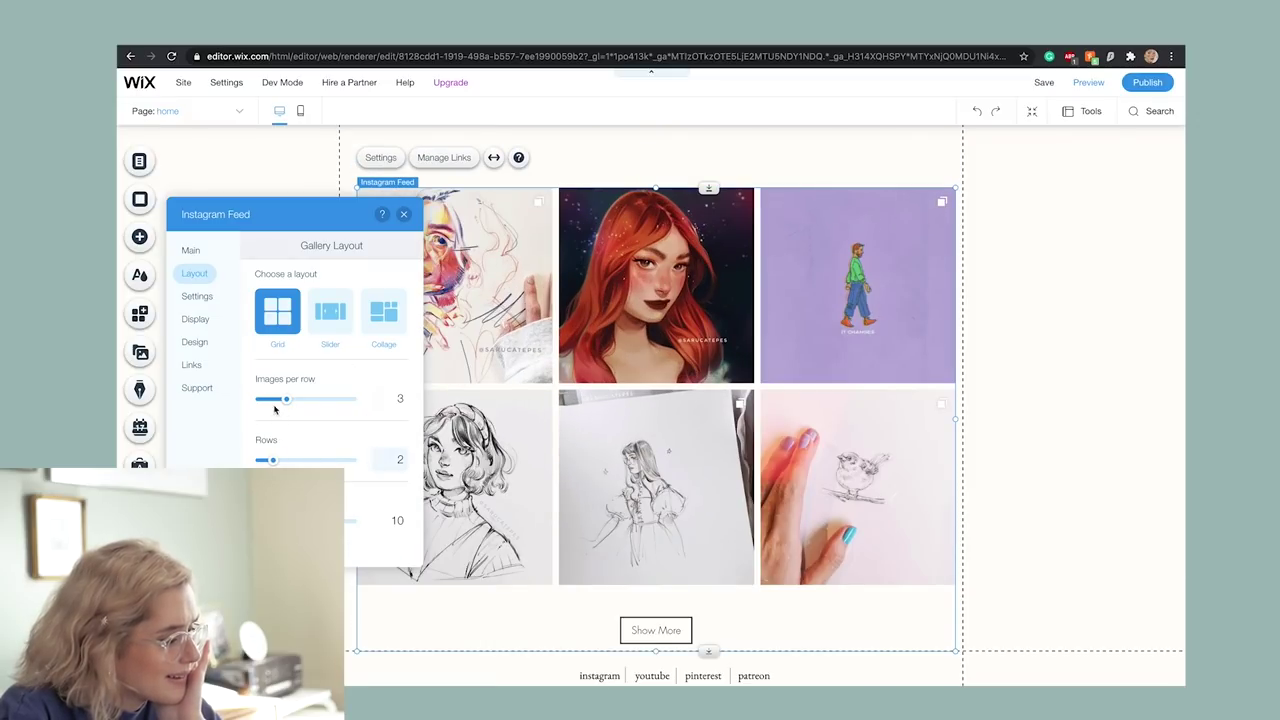
left_click_drag(274, 462, 288, 462)
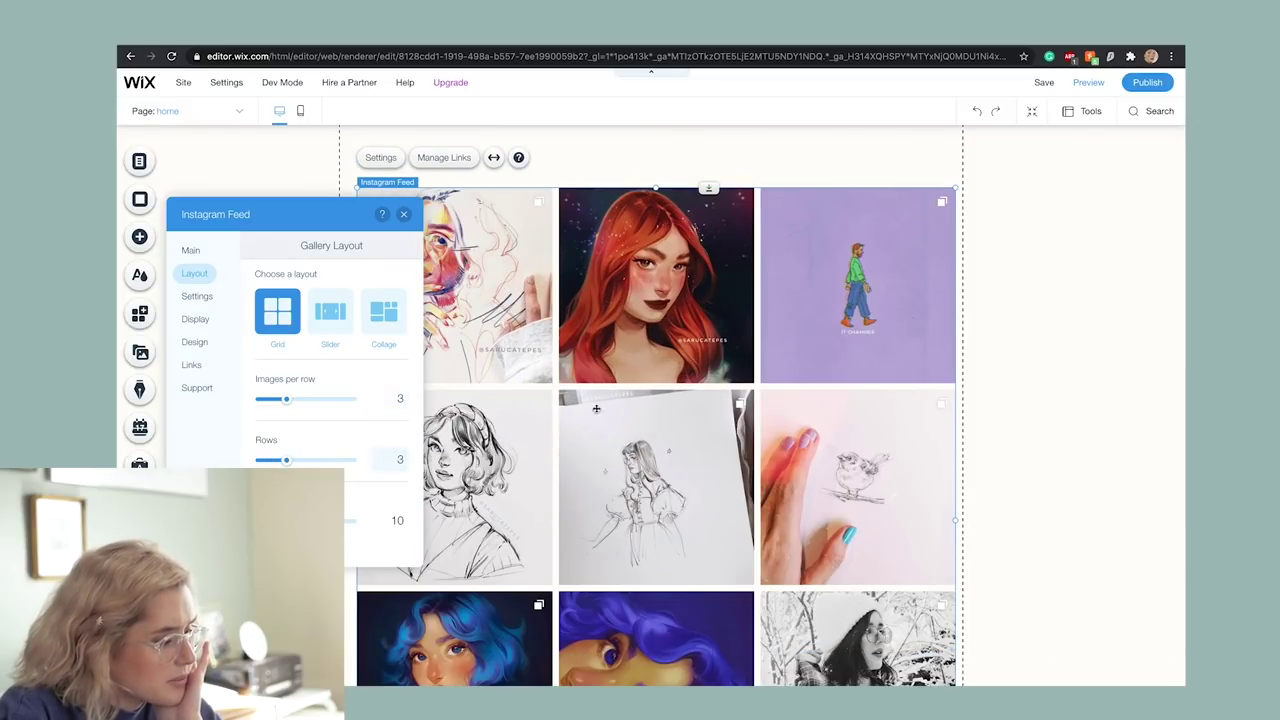
scroll(596, 408, "down", 3)
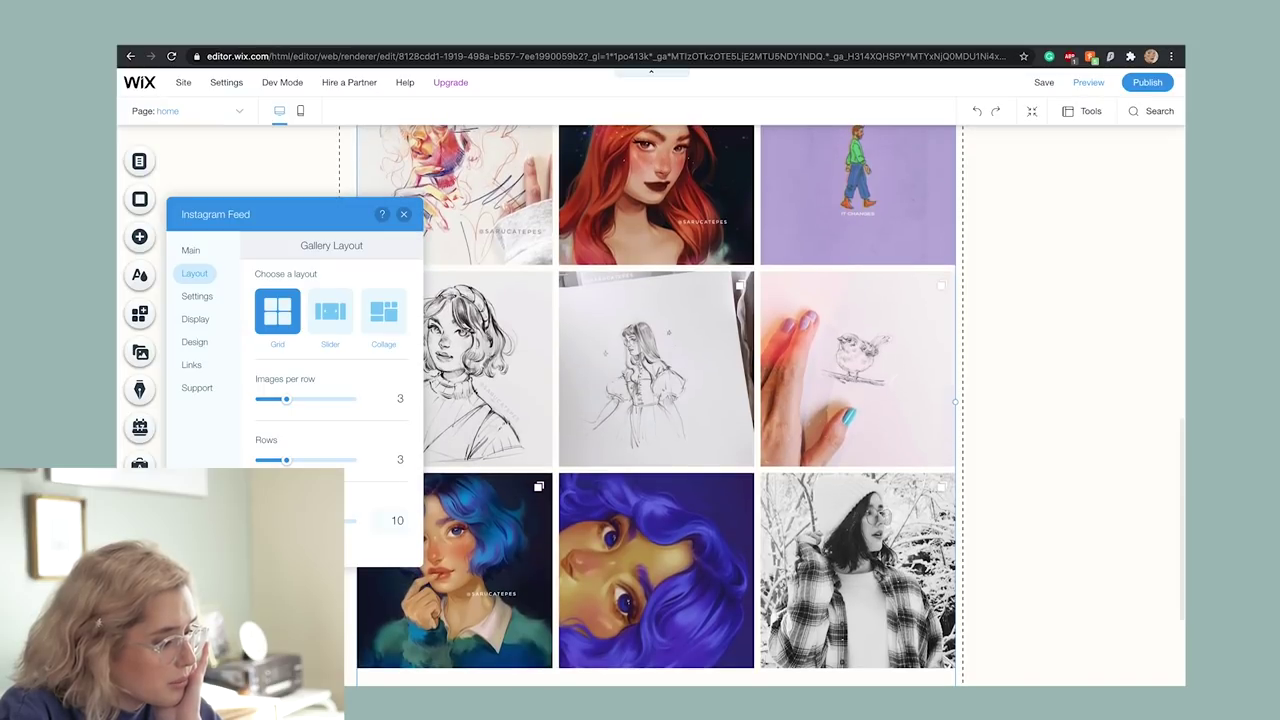
- Check the feed's general settings and return to its main options
left_click(197, 298)
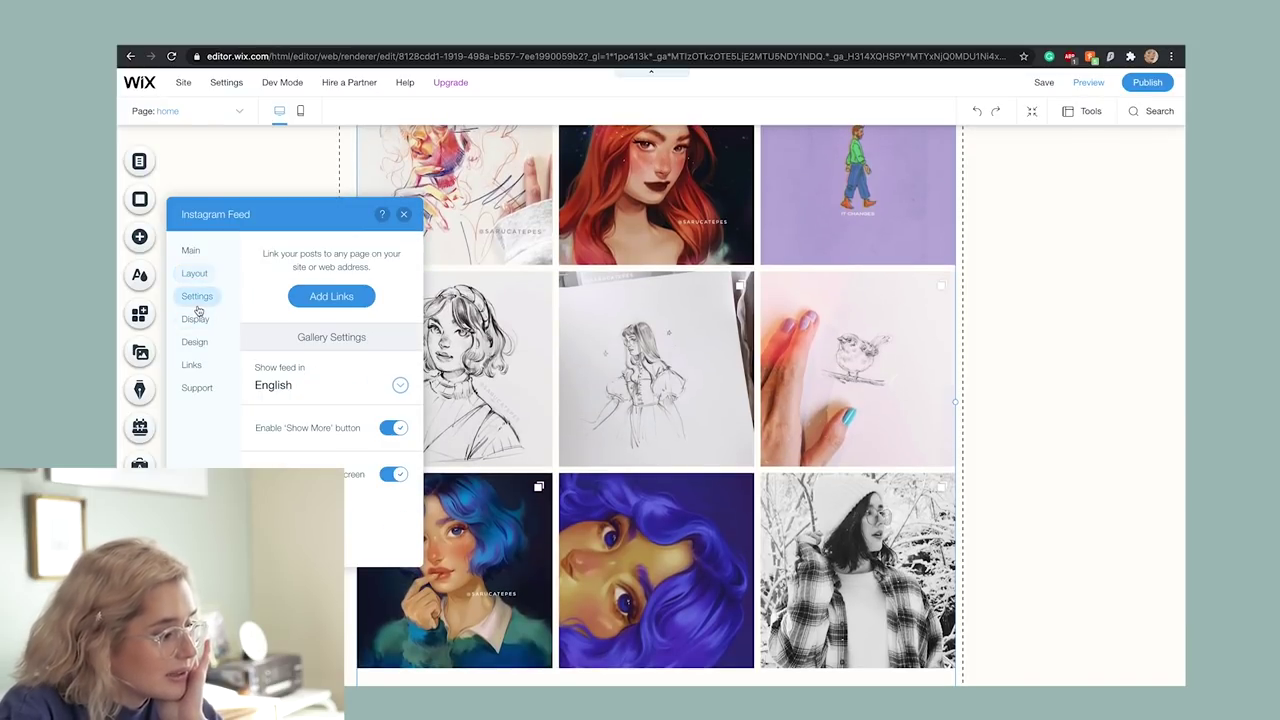
left_click(195, 257)
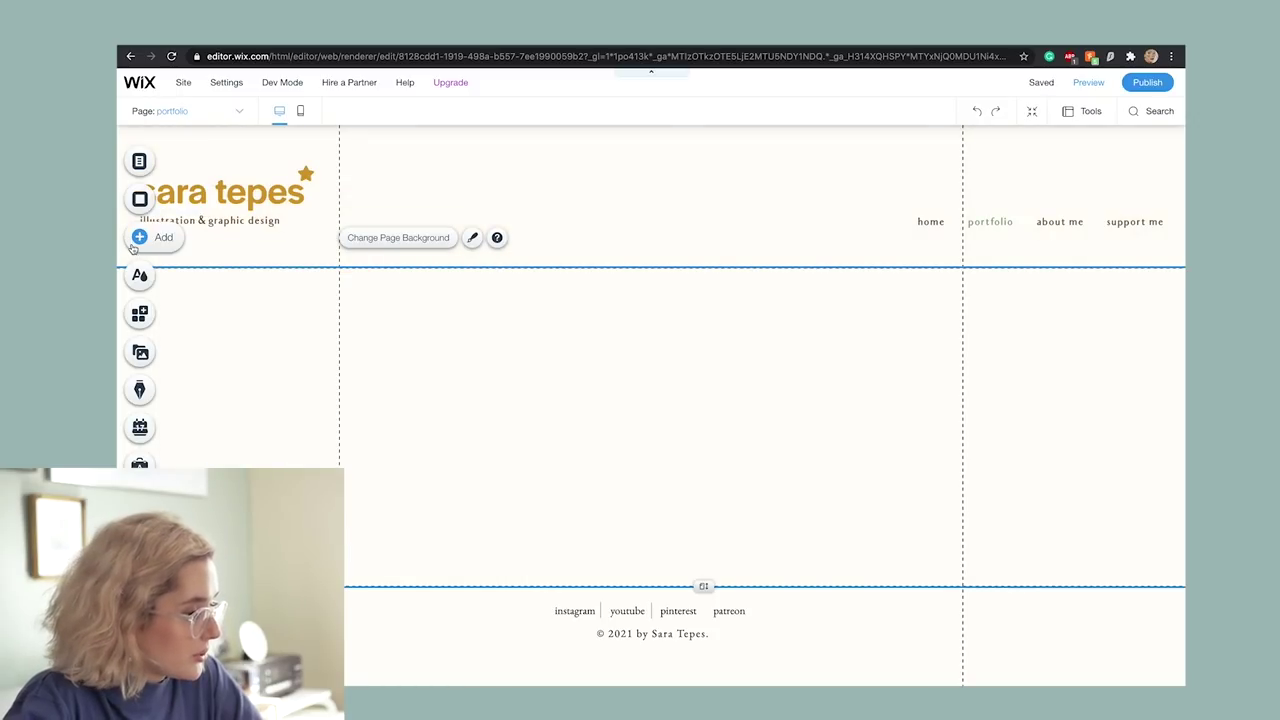
left_click(139, 238)
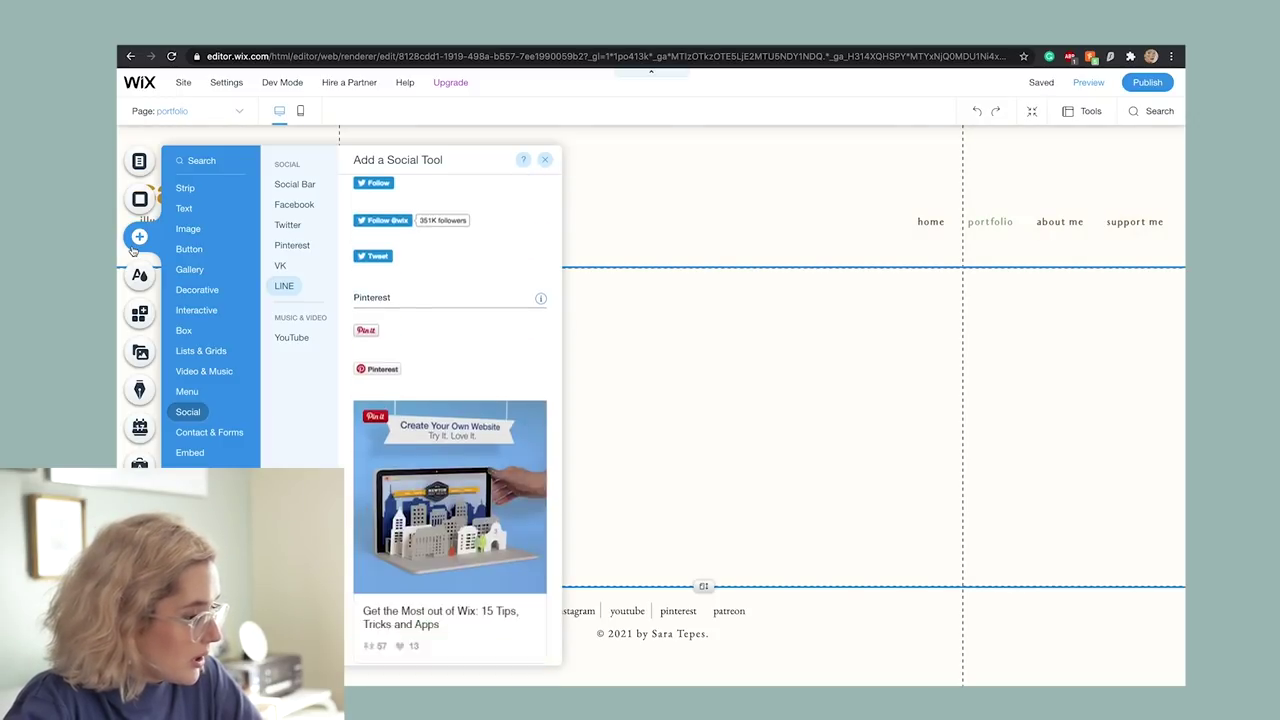
- Place a Pro Gallery slider of portrait illustrations below the portfolio page header
left_click(189, 269)
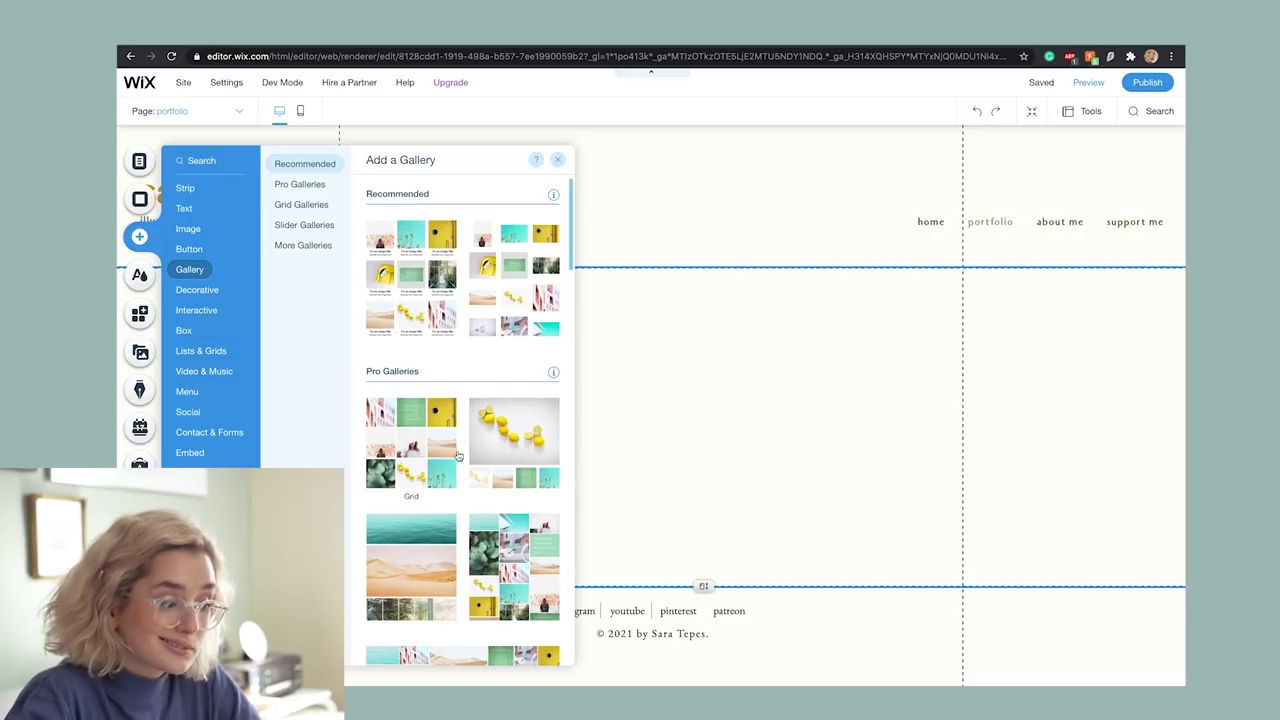
scroll(410, 430, "down", 1)
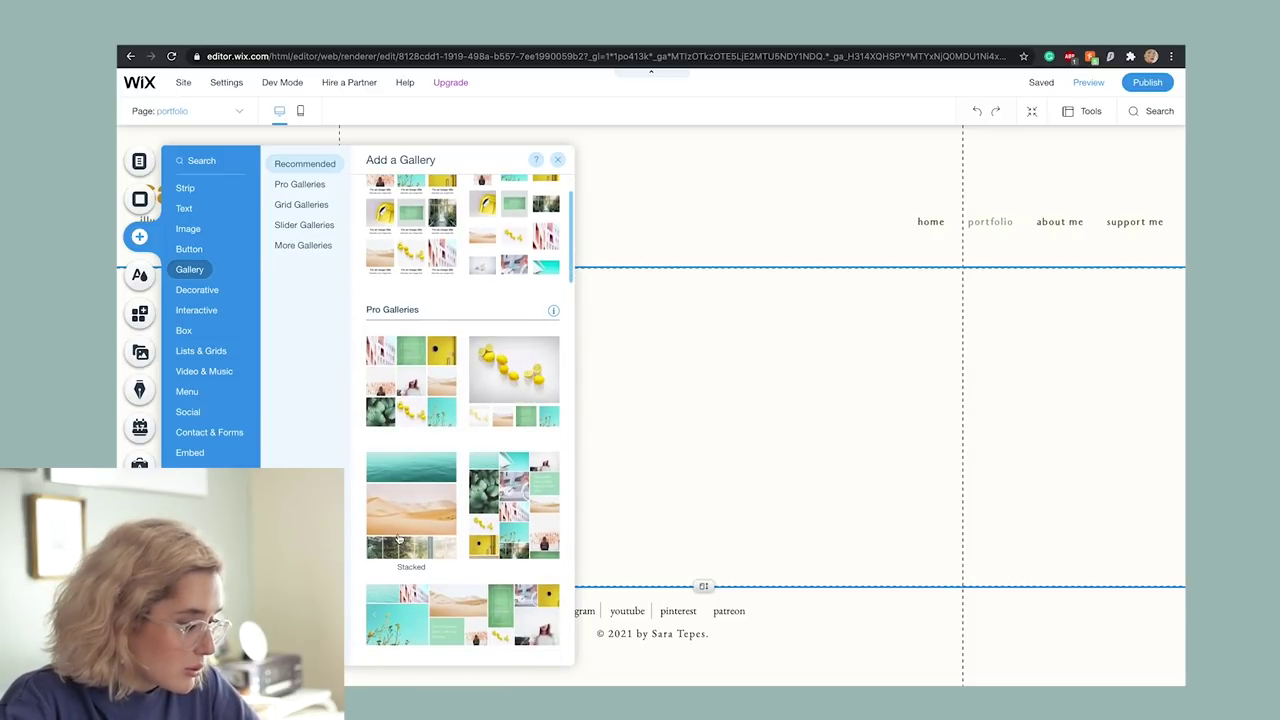
scroll(410, 500, "down", 3)
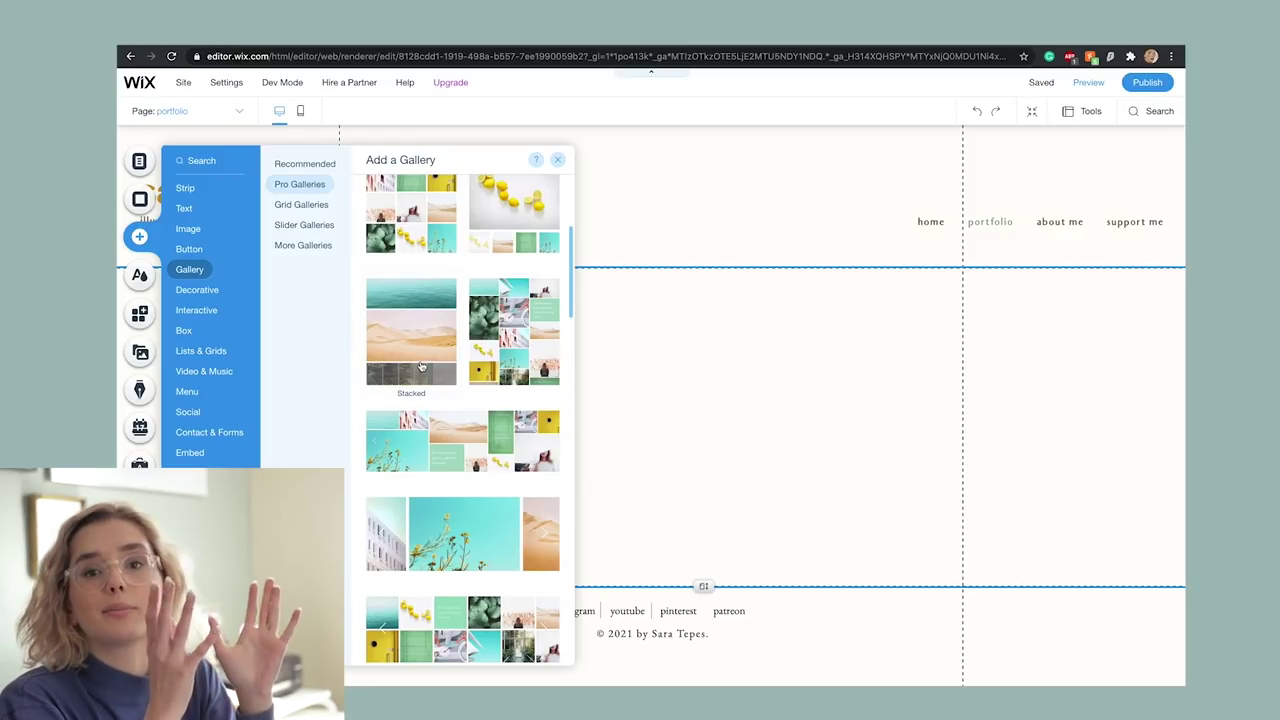
left_click(490, 472)
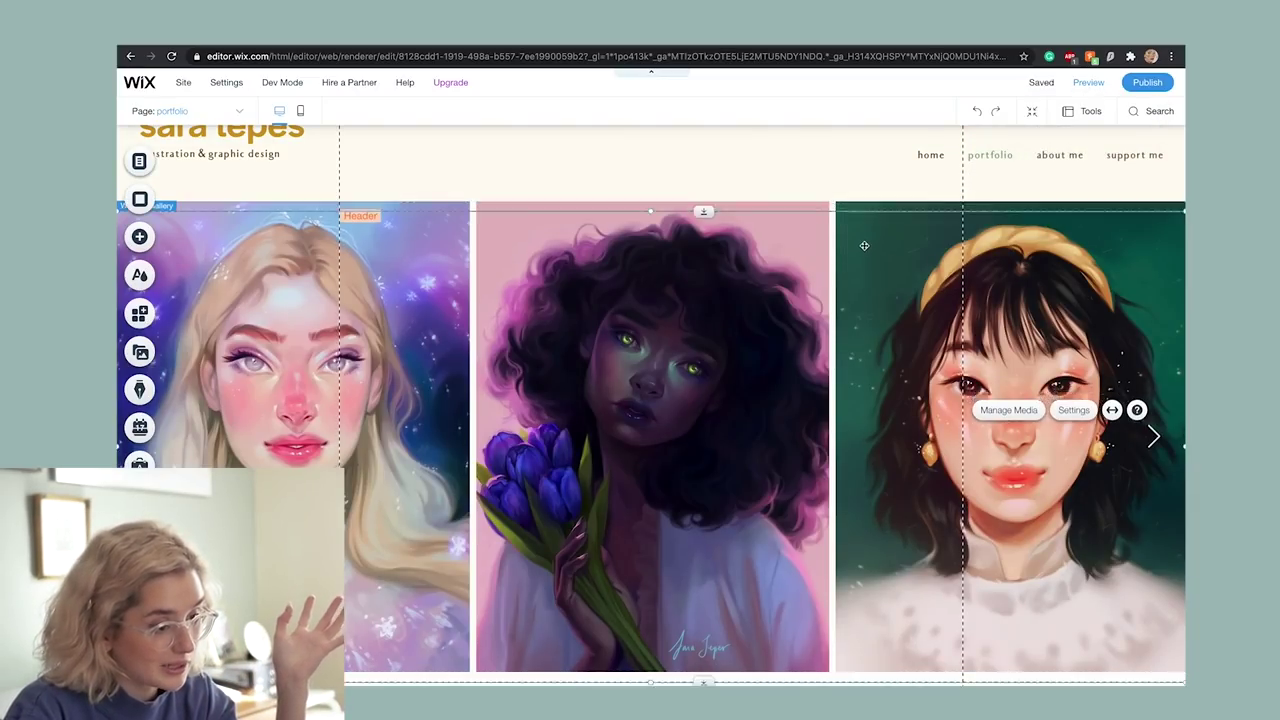
scroll(912, 300, "down", 5)
- Switch to the about me page
scroll(1006, 200, "up", 6)
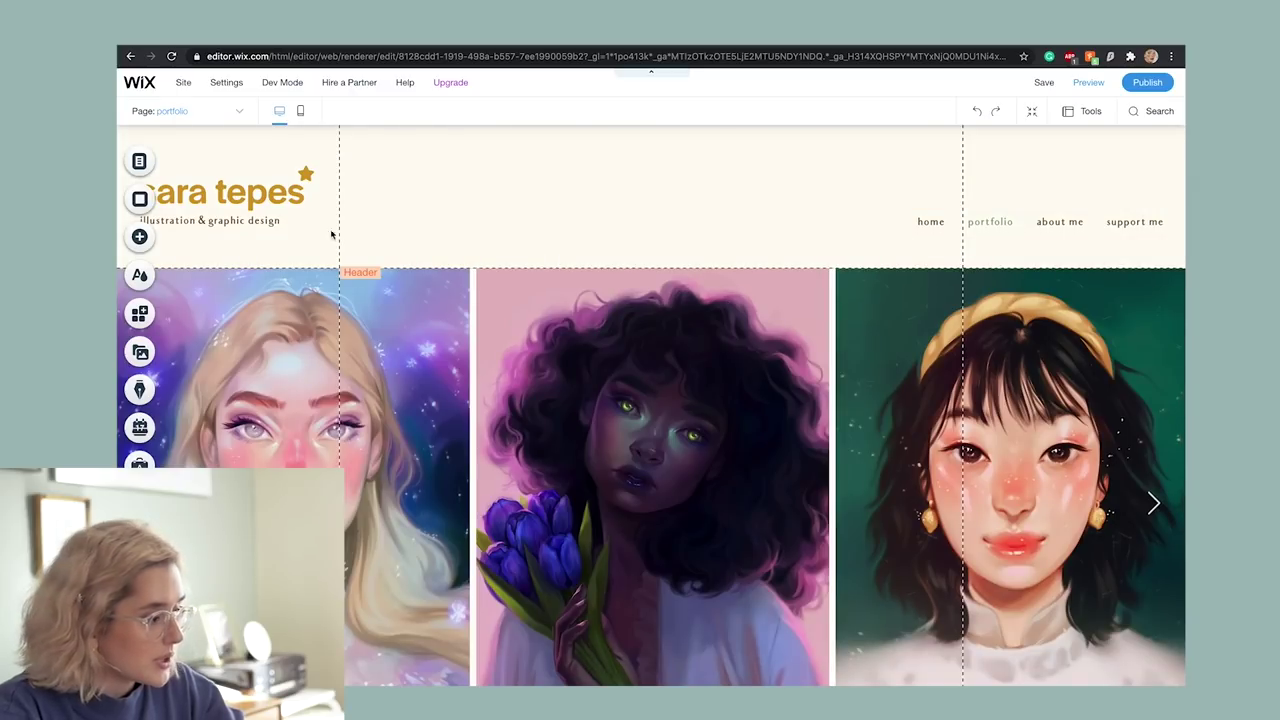
left_click(172, 111)
left_click(187, 172)
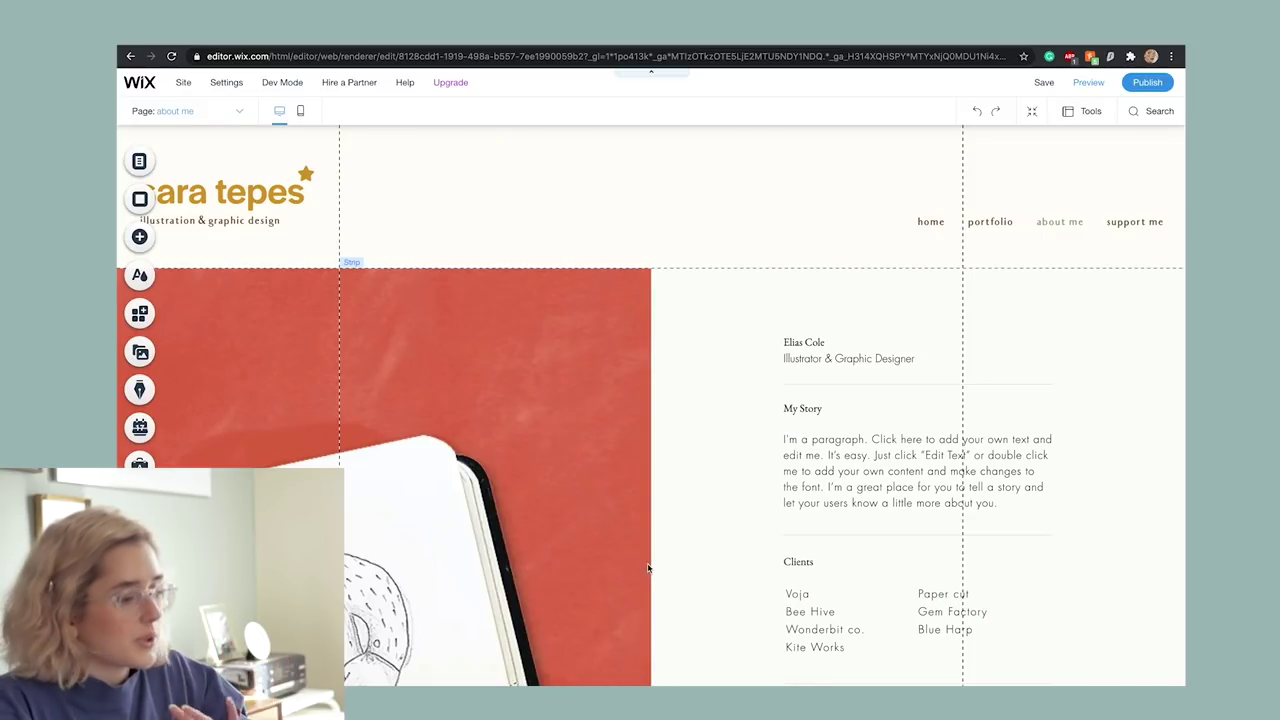
scroll(630, 555, "down", 3)
- Set the left column background to the uploaded portrait among trees, cropped to a smaller frame
double_click(505, 408)
left_click(180, 232)
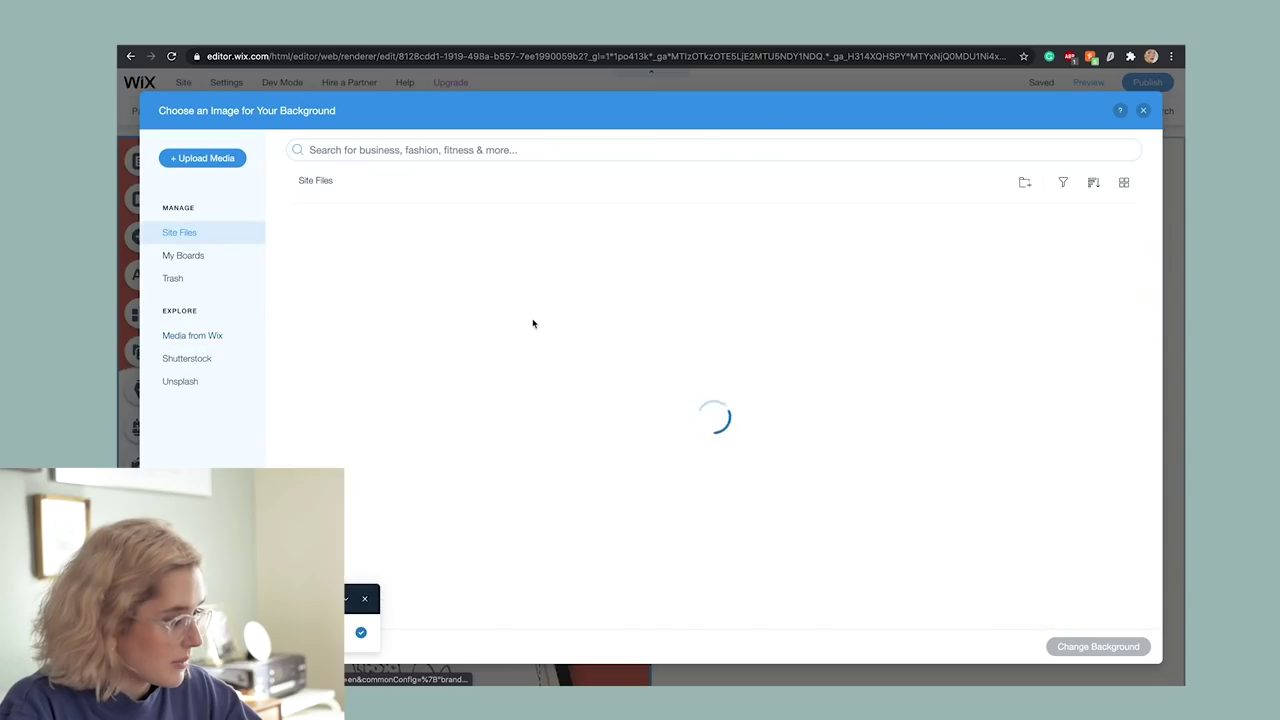
left_click(436, 280)
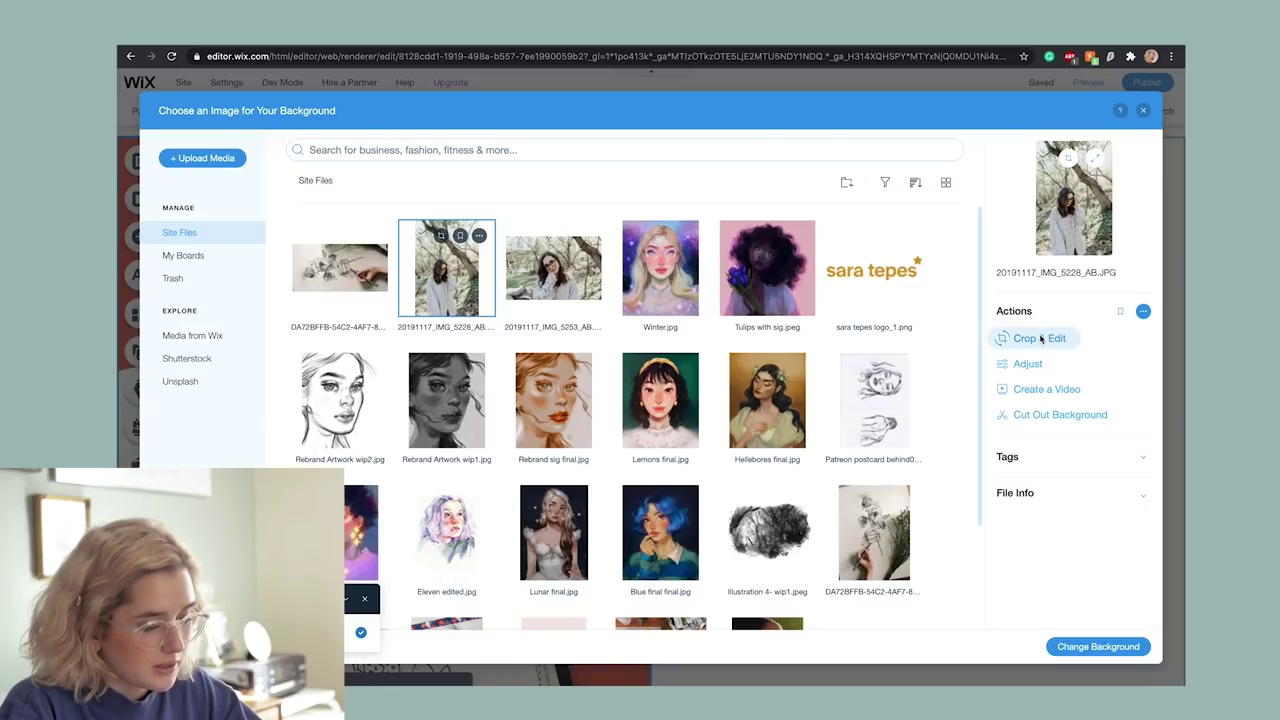
left_click(1040, 338)
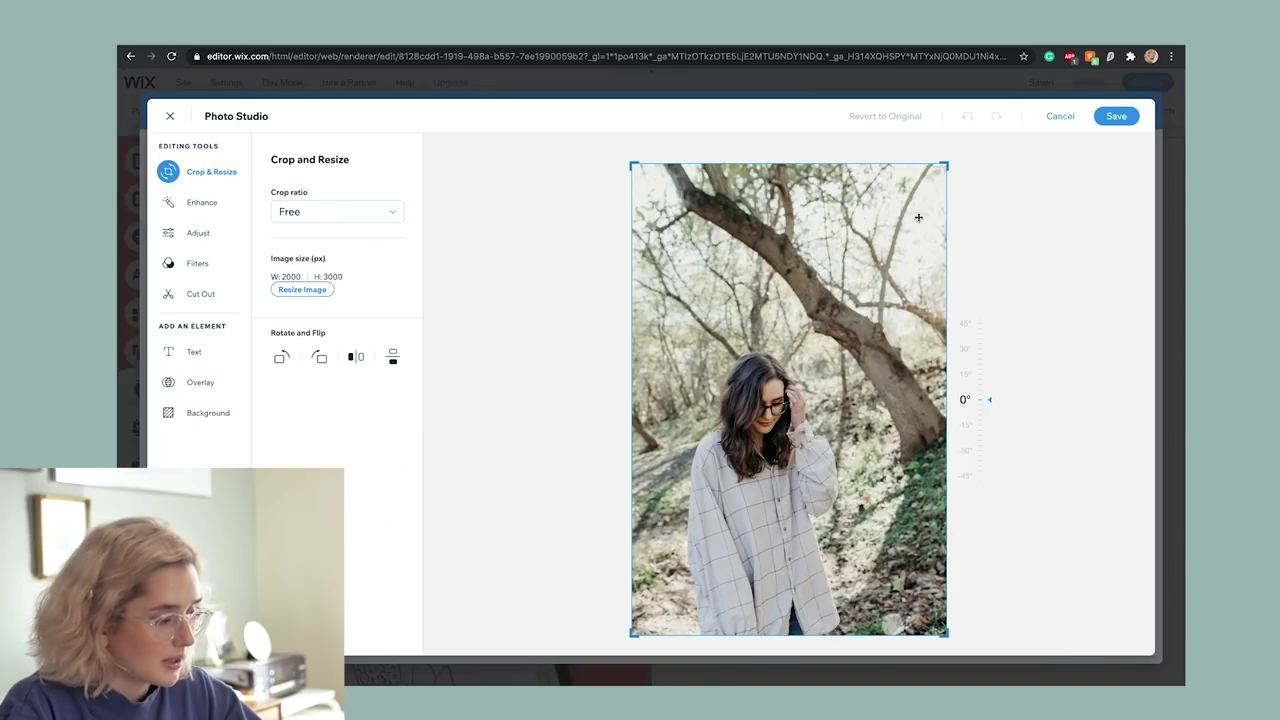
left_click_drag(943, 165, 879, 320)
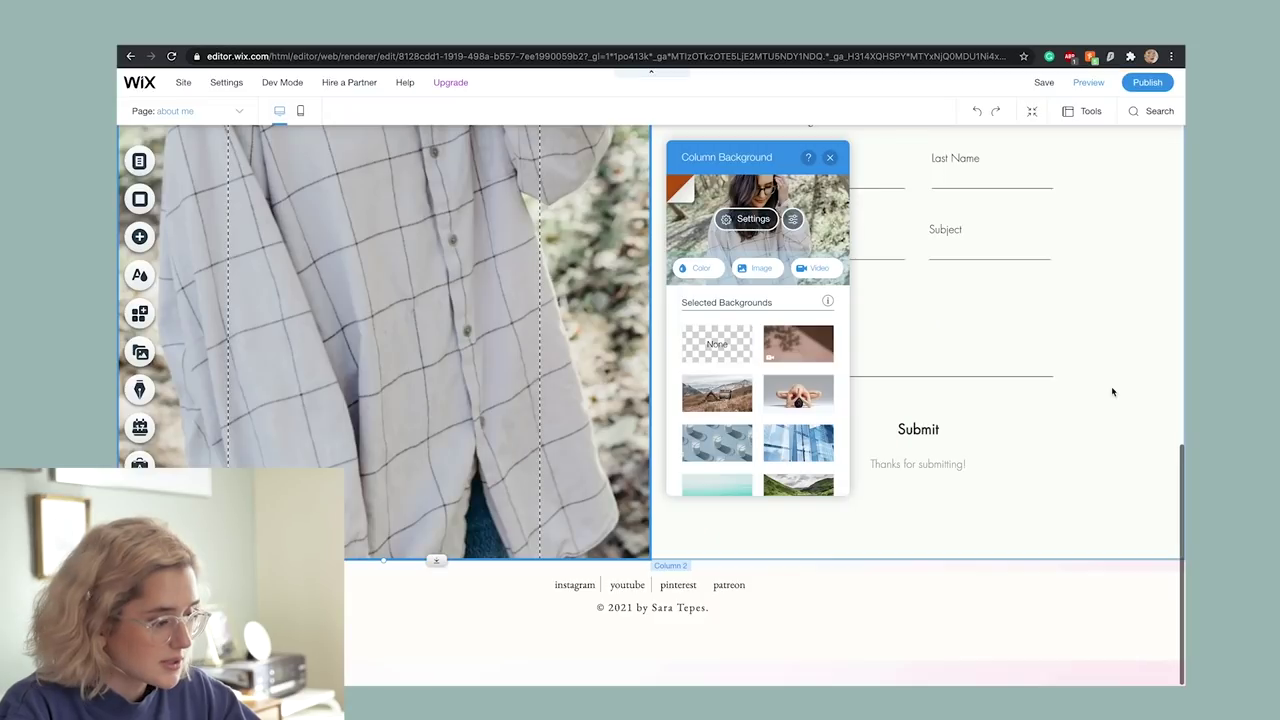
scroll(1111, 386, "up", 5)
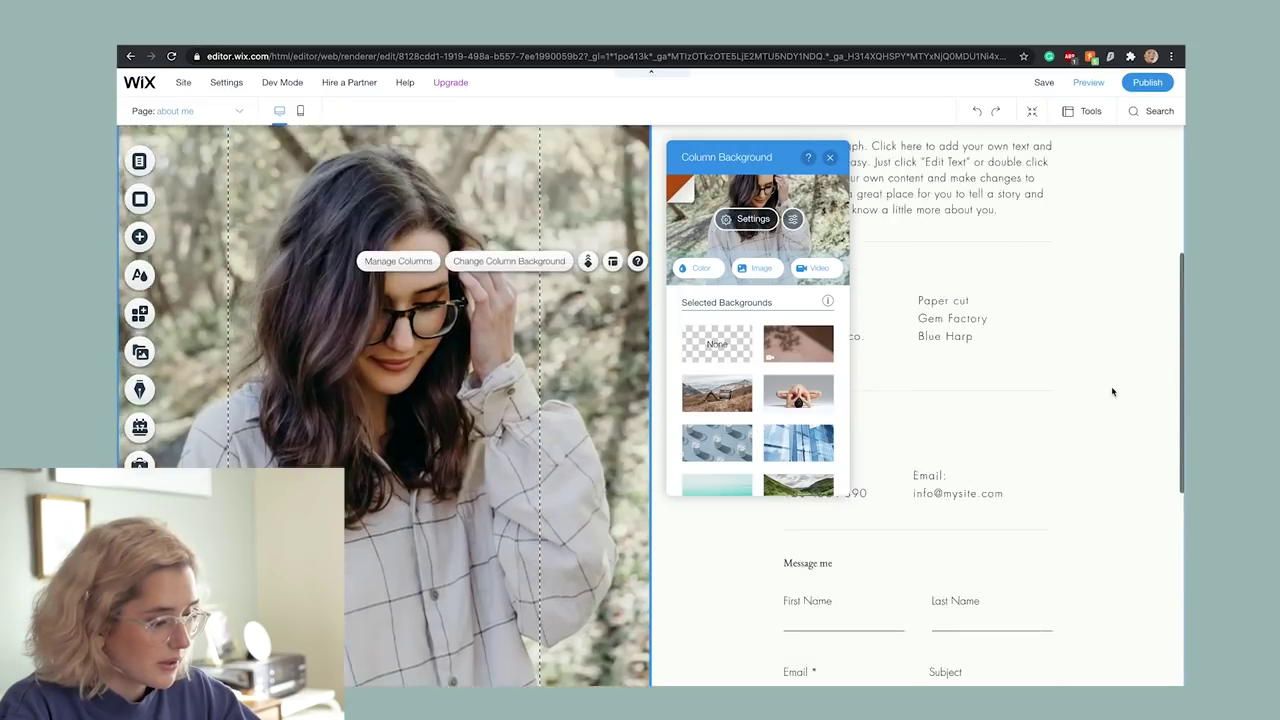
left_click(829, 157)
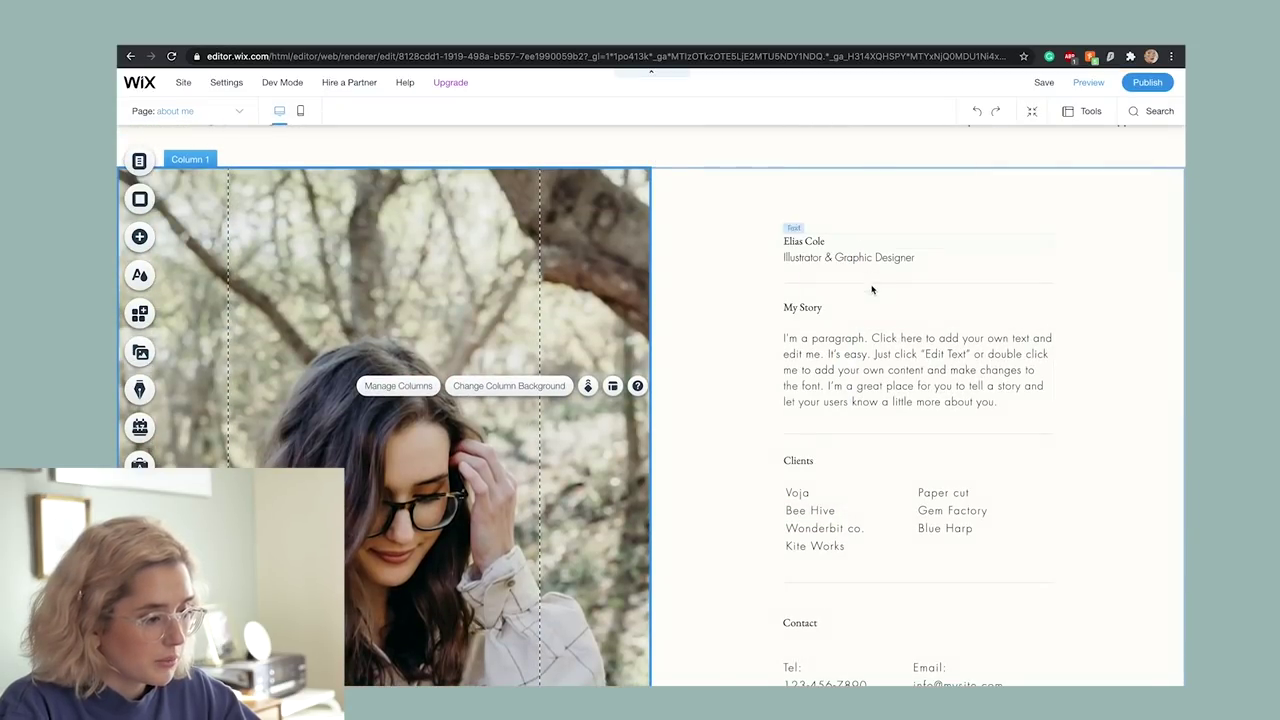
- Edit the name heading and paste the bio over the placeholder paragraph
left_click(802, 241)
double_click(802, 241)
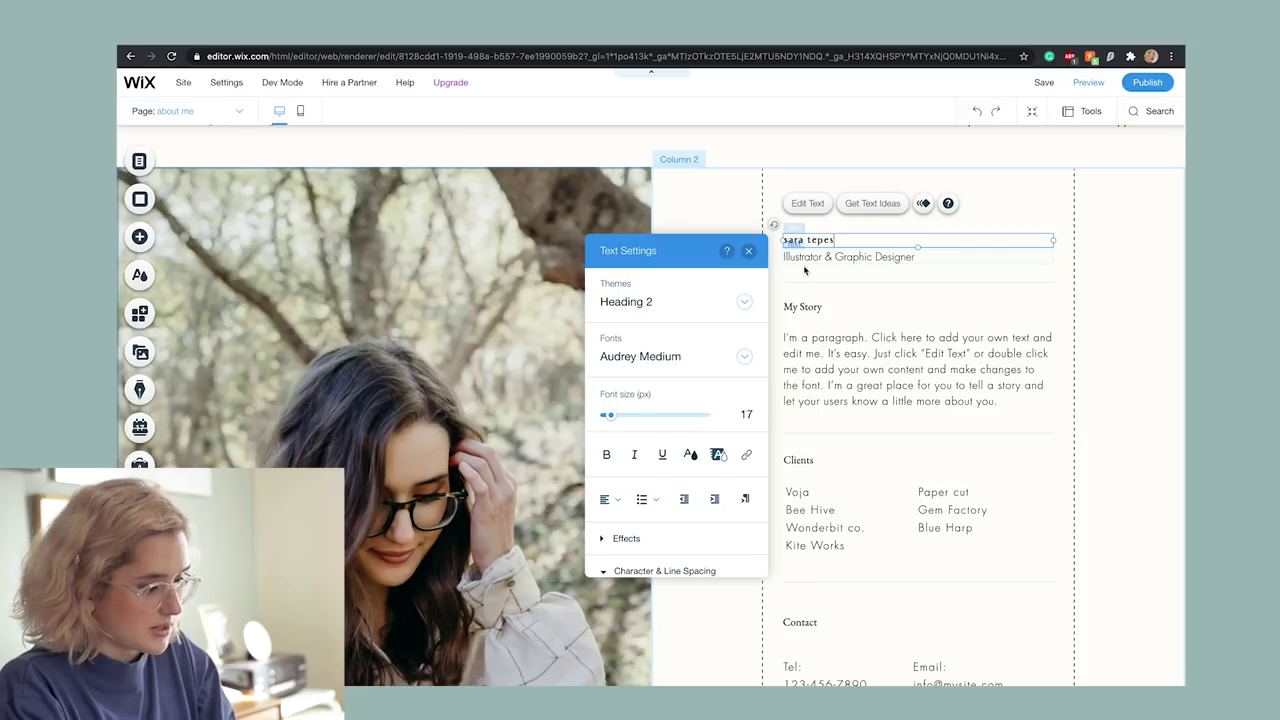
left_click(810, 258)
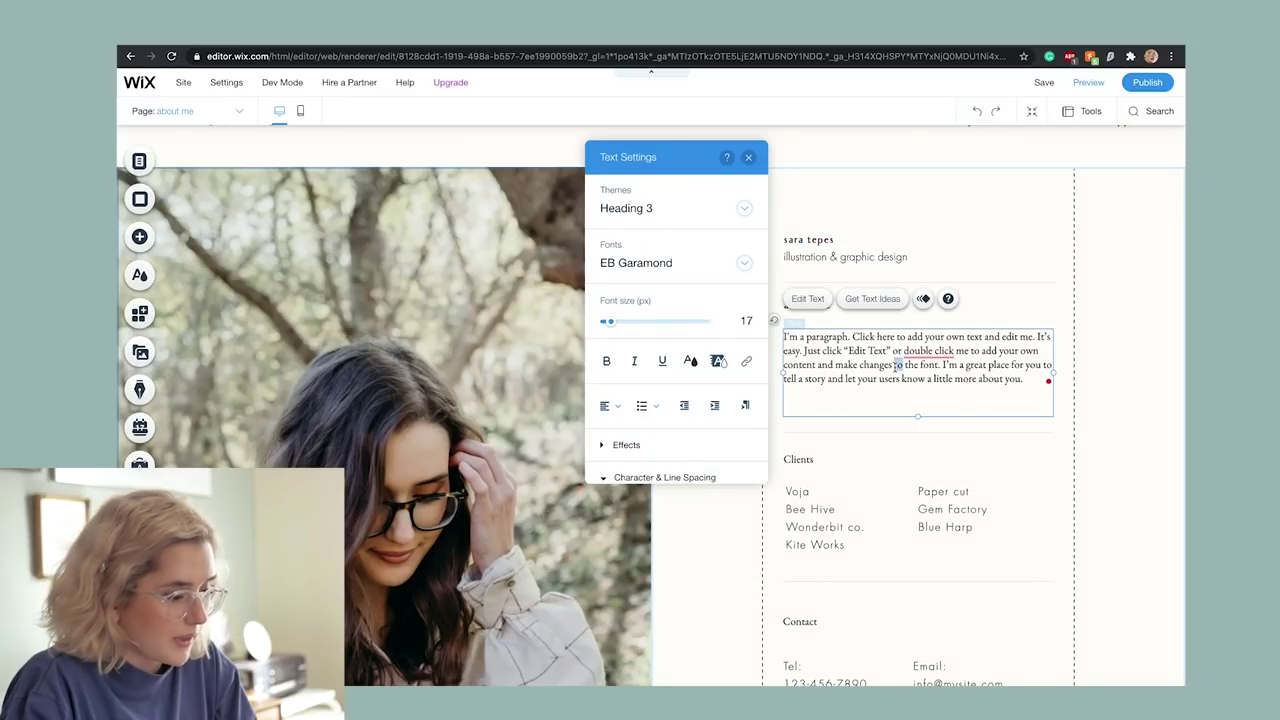
key("ctrl+a")
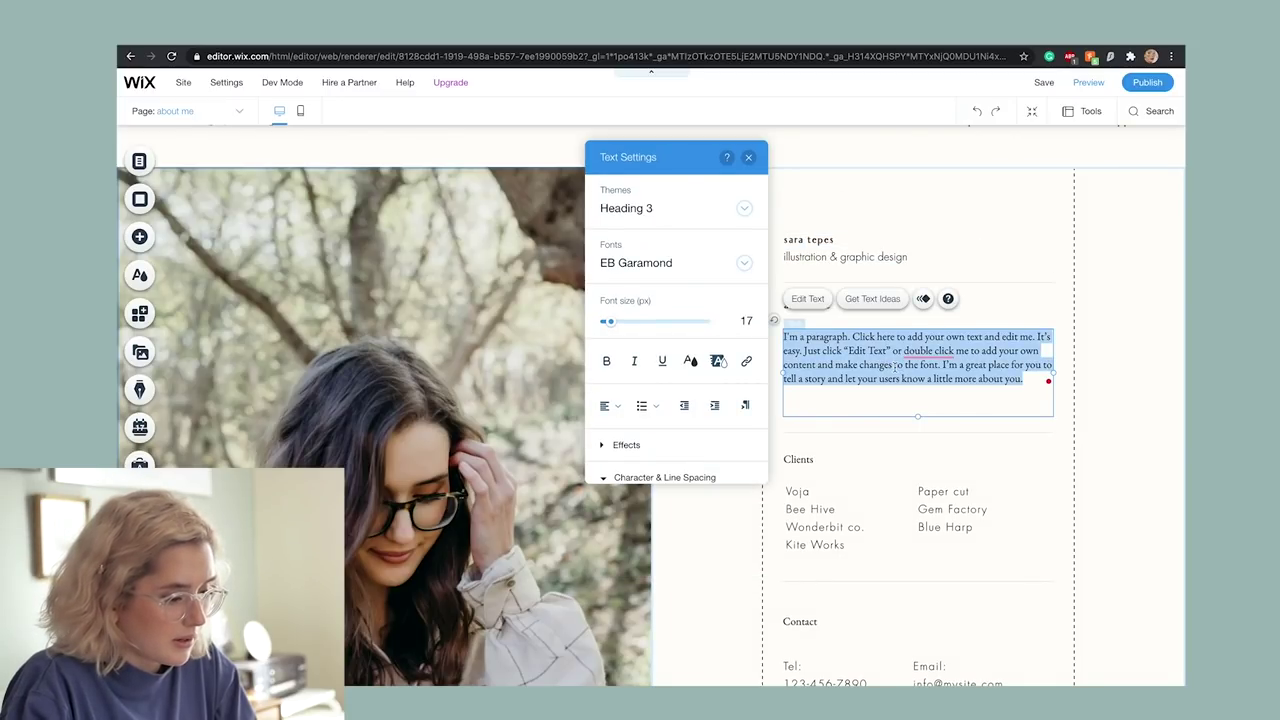
type("I've loved creating art since I was a child, but began to take my work seriously at the age of 11 when I began digital painting. By 15, I started my Instagram, which grew my business from just sharing my artwork online to fully sustaining myself through my Youtube, Patreon, and shop.")
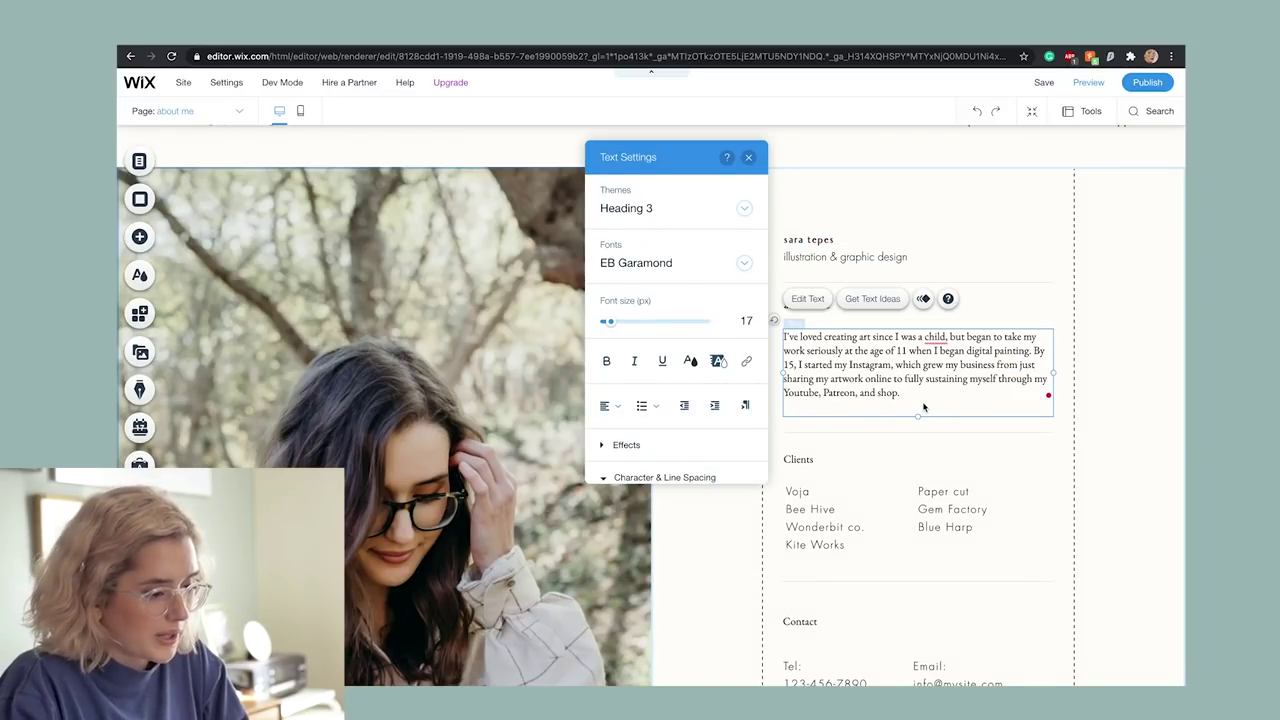
- Justify the bio paragraph
left_click_drag(891, 405, 783, 336)
left_click(609, 405)
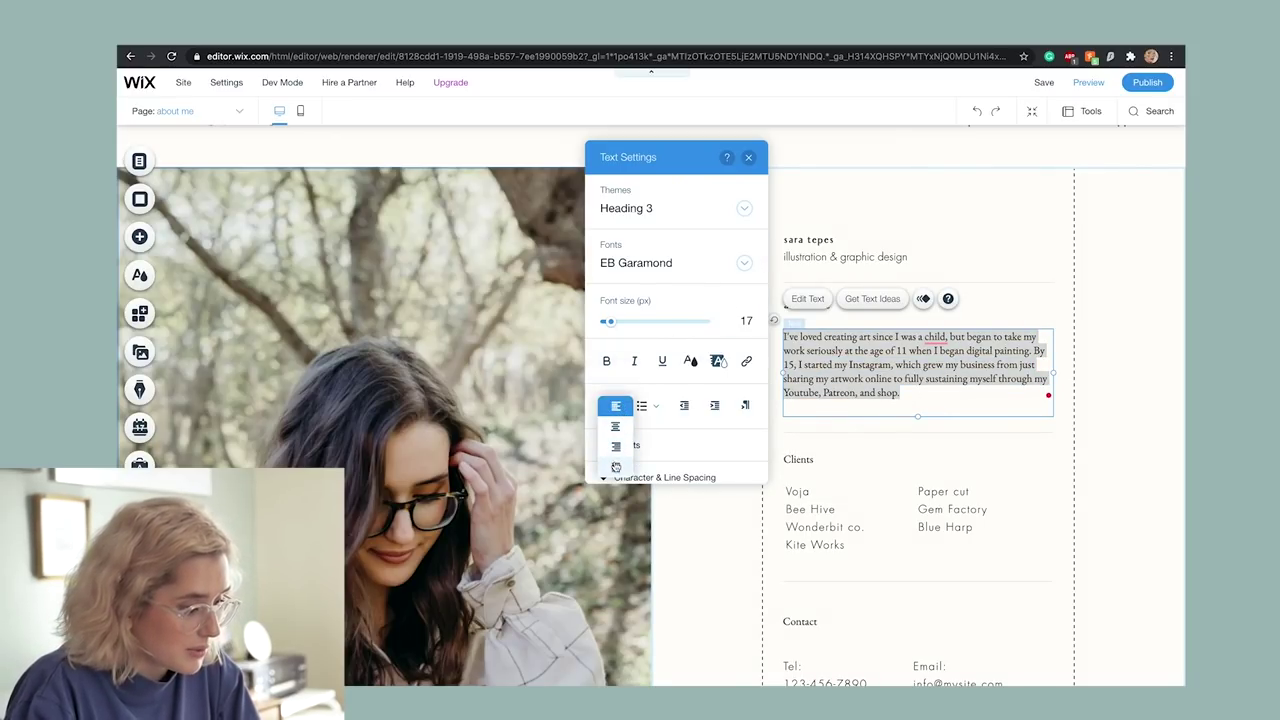
left_click(615, 469)
left_click(1071, 395)
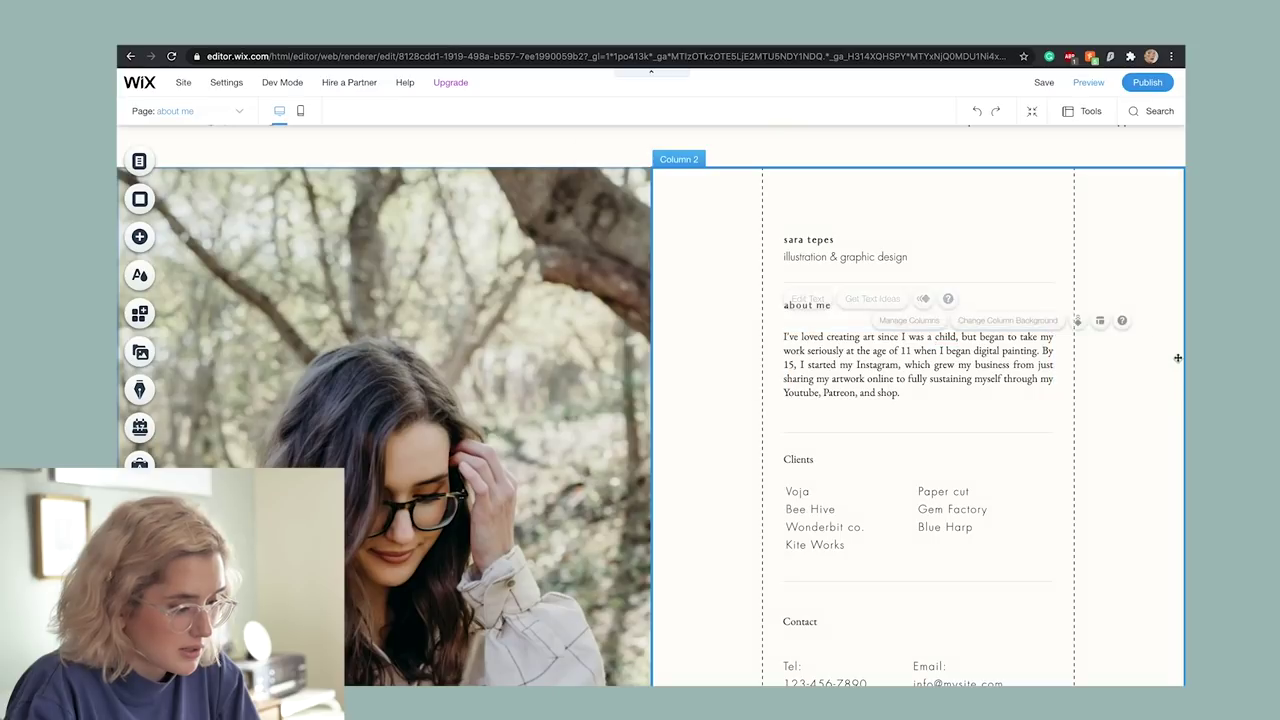
- Narrow the bio text box to 390 px and shift it slightly right
left_click(1040, 380)
left_click_drag(1053, 372, 1023, 371)
left_click(1048, 457)
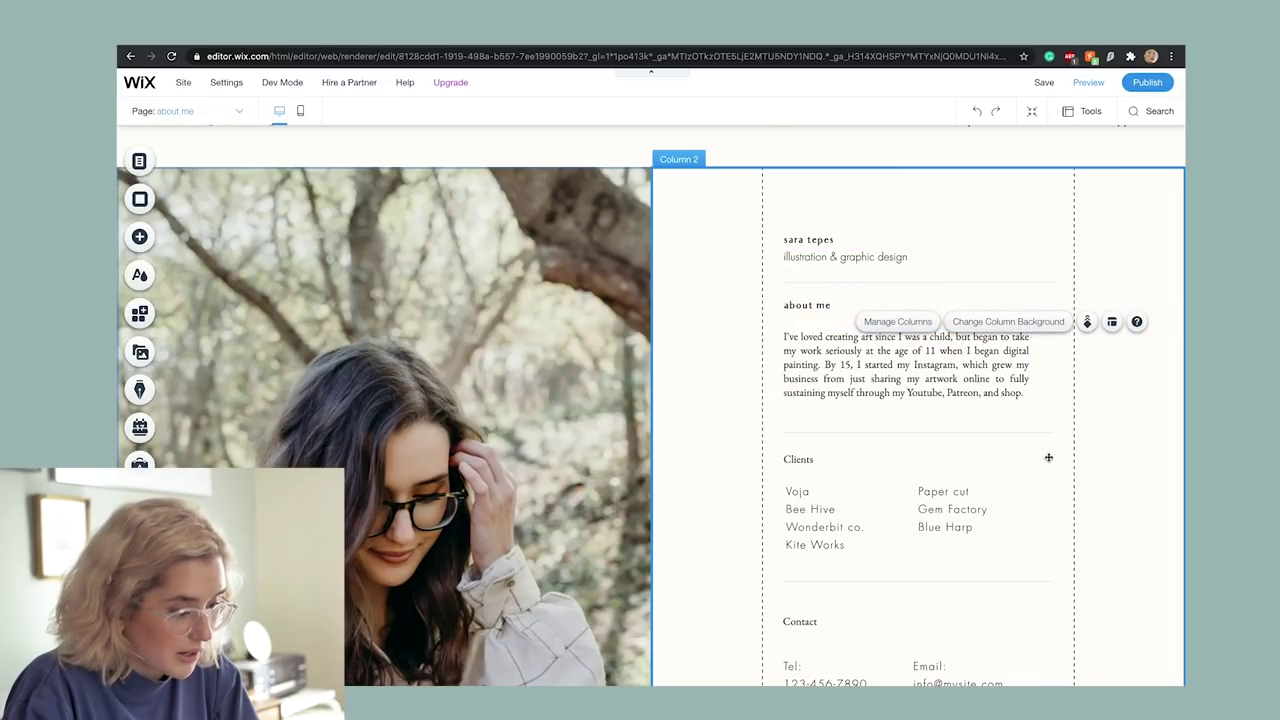
left_click_drag(955, 394, 967, 395)
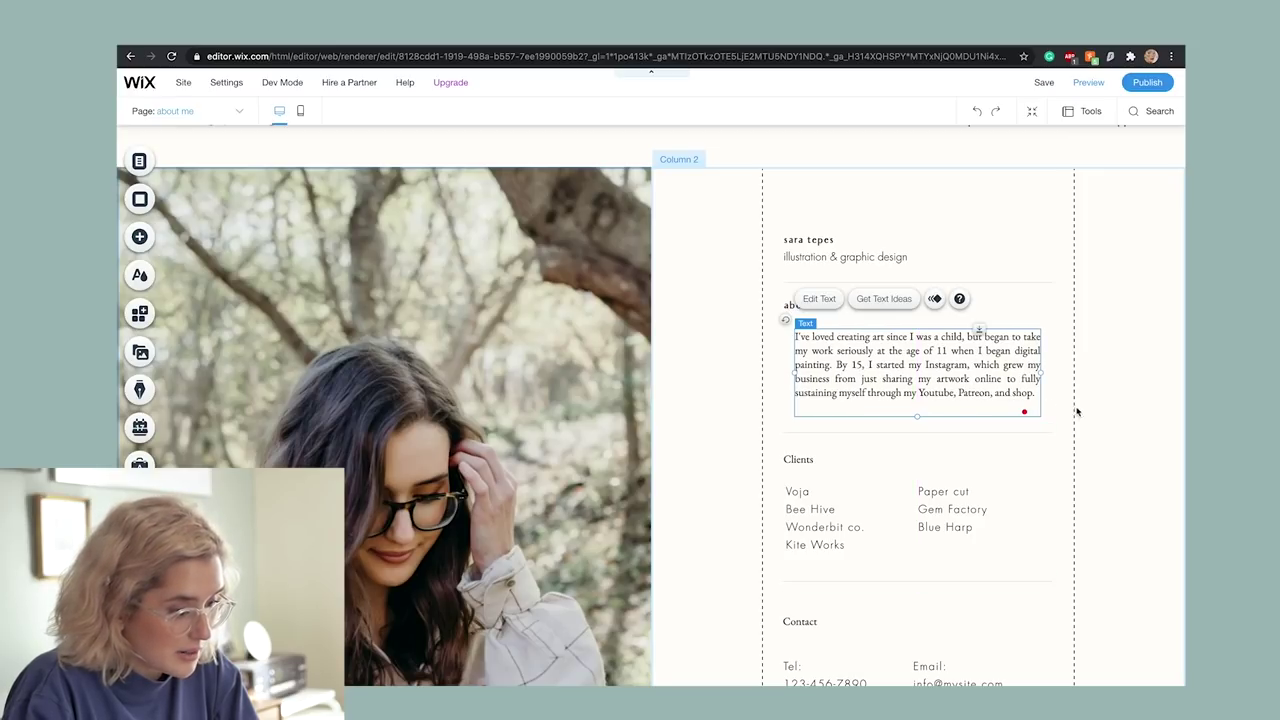
left_click(1089, 412)
scroll(1089, 412, "down", 5)
left_click(1088, 82)
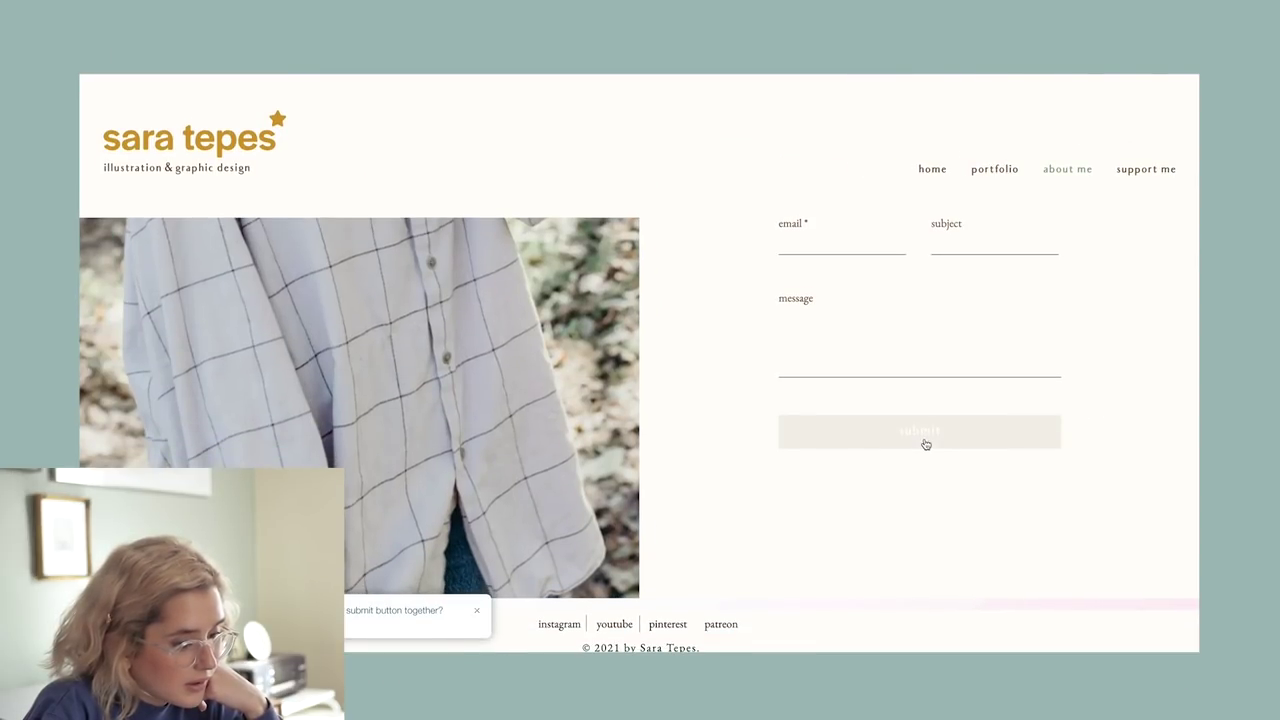
- Visit support me and portfolio in preview, advance the gallery twice, then nudge the menu left
left_click(1146, 177)
left_click(1001, 172)
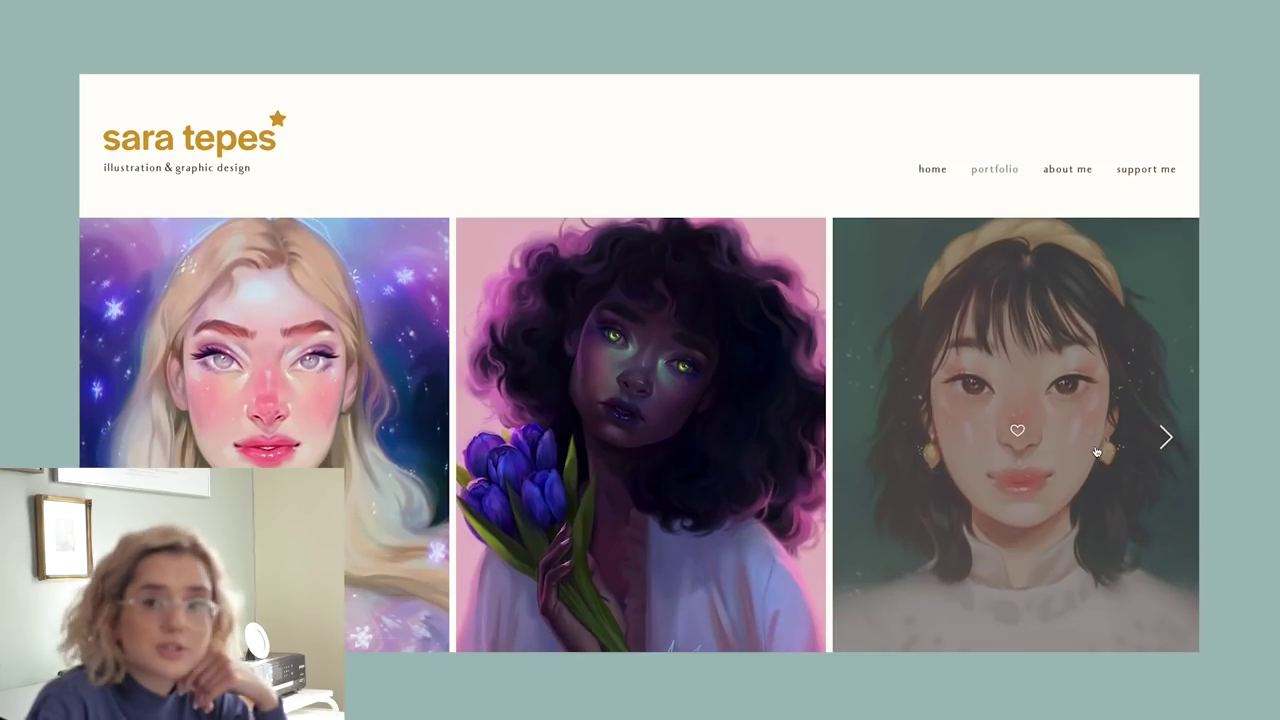
left_click(1165, 436)
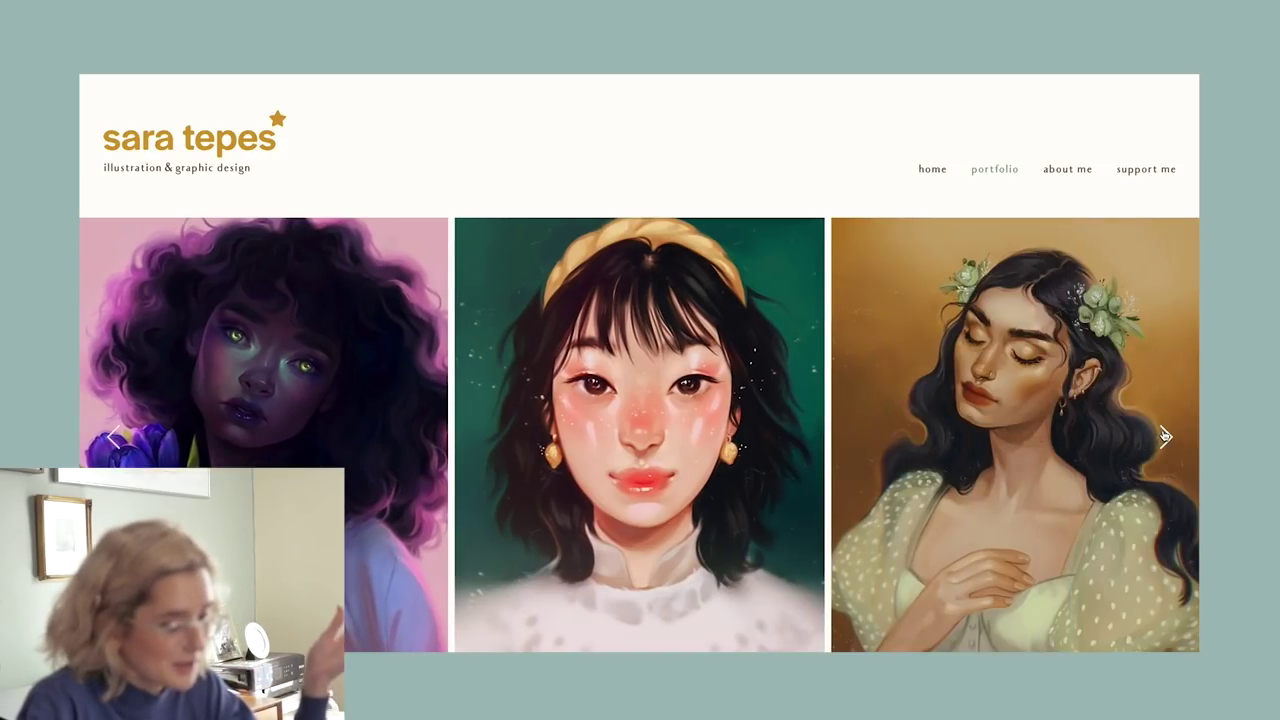
left_click(1165, 436)
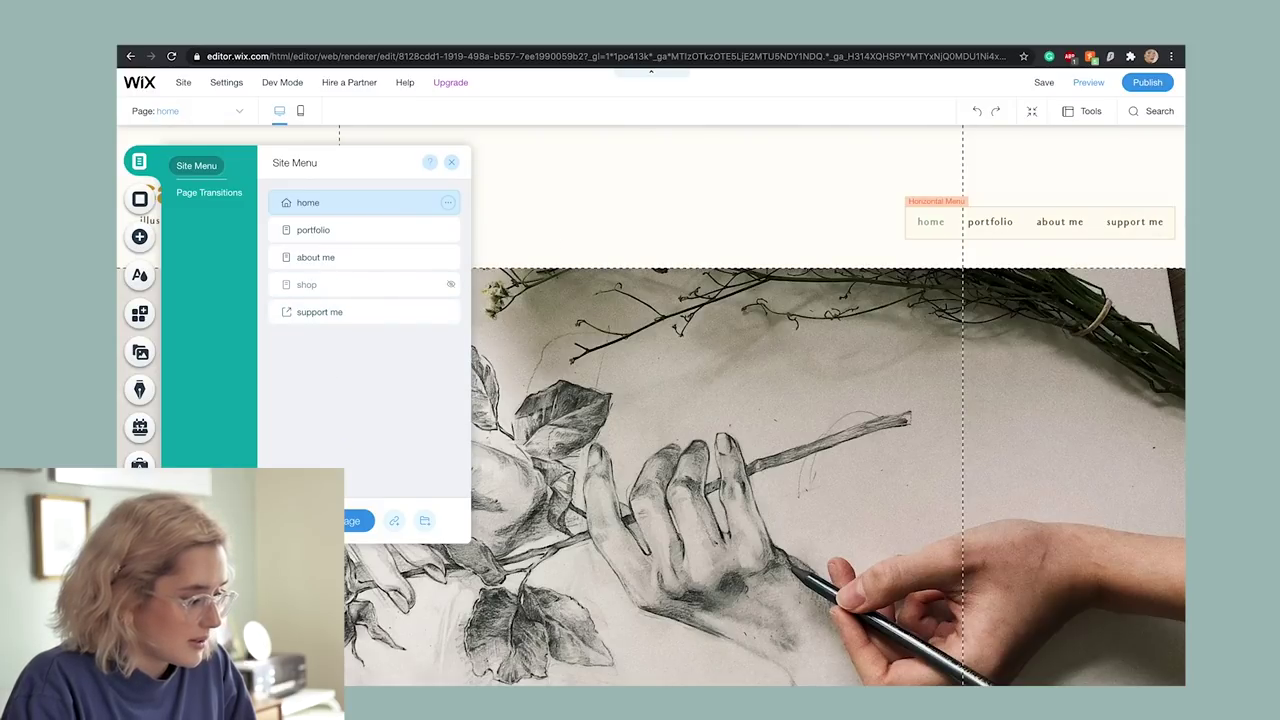
left_click_drag(1131, 226, 1108, 223)
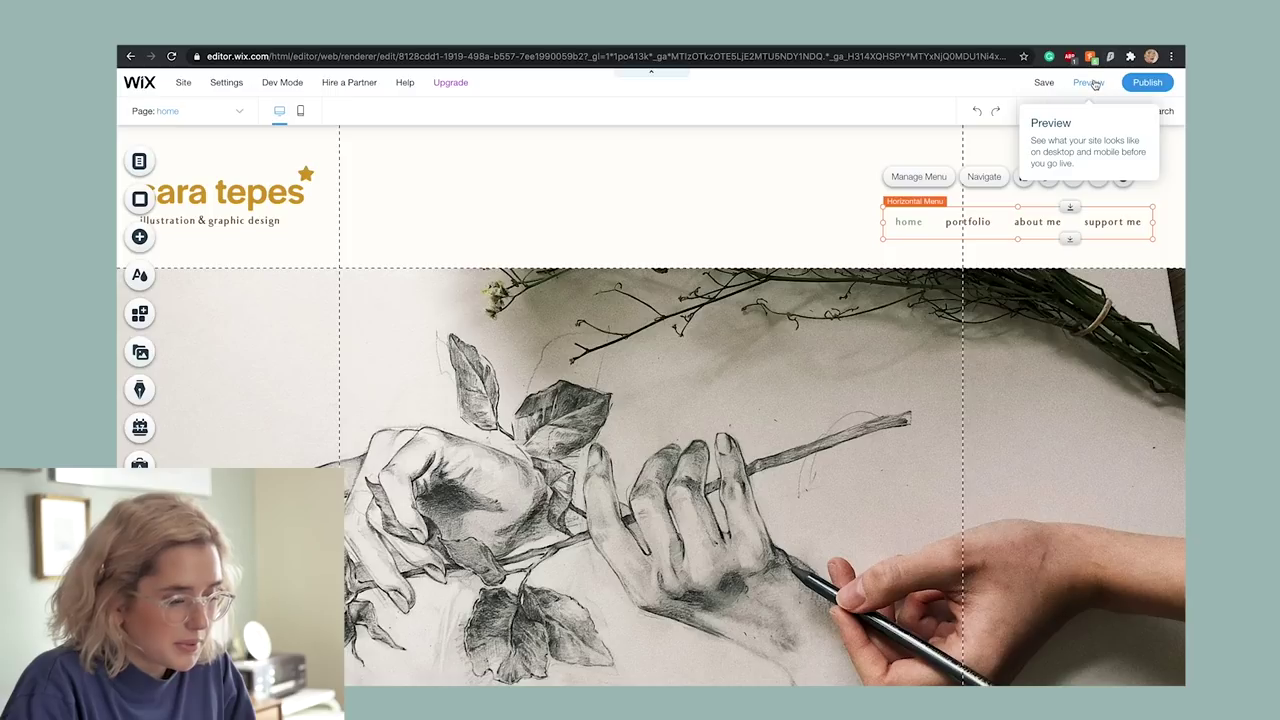
left_click(1088, 82)
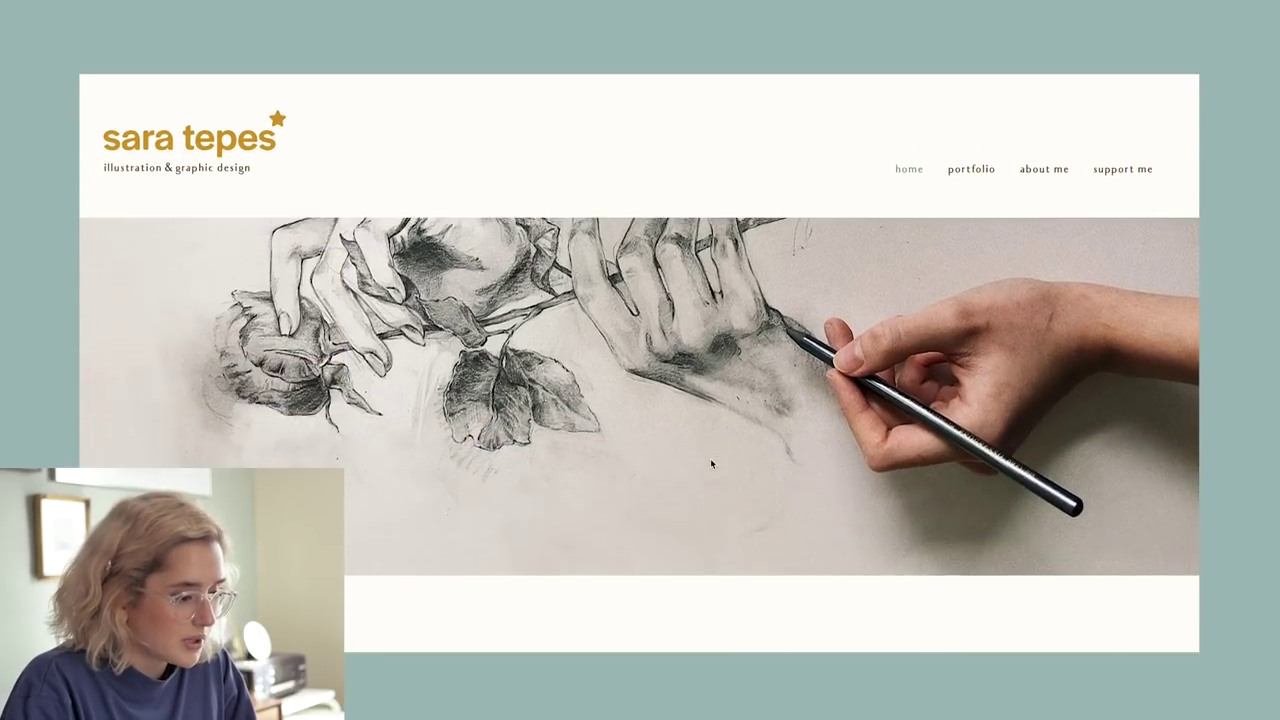
- In preview, scroll through the home page and go to the portfolio page
scroll(710, 458, "down", 5)
scroll(710, 460, "down", 7)
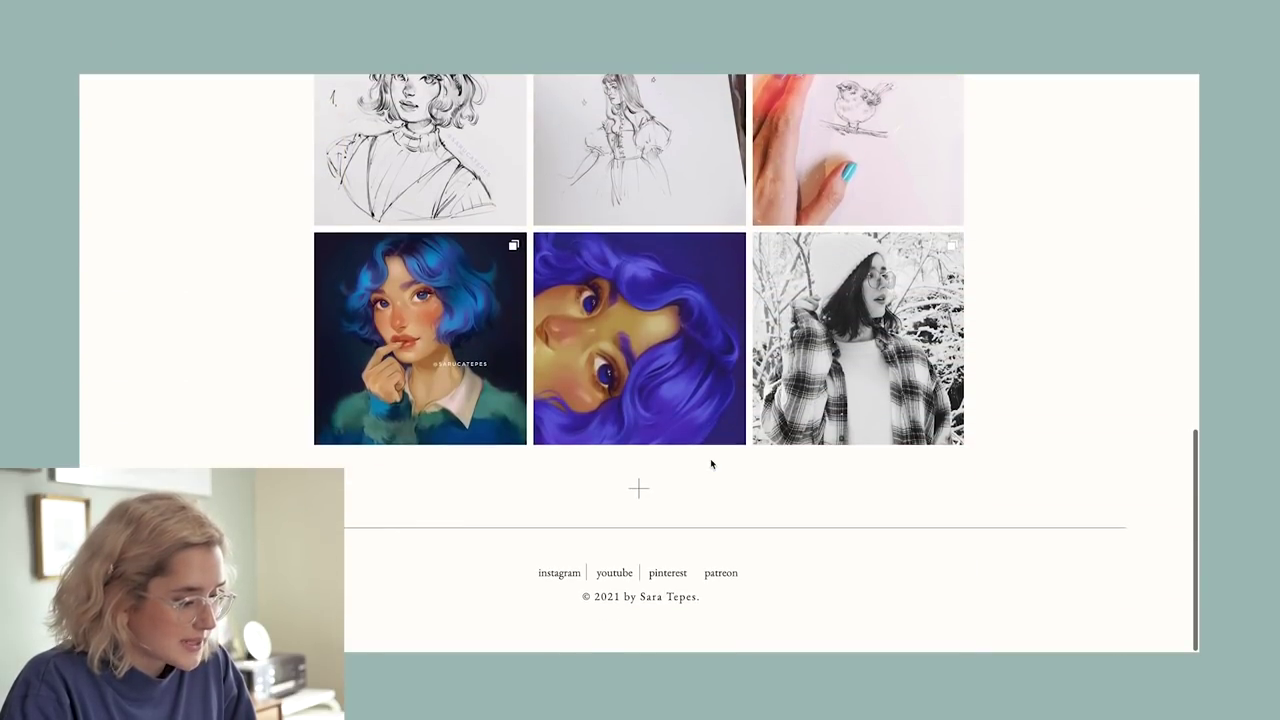
scroll(711, 457, "up", 10)
left_click(971, 169)
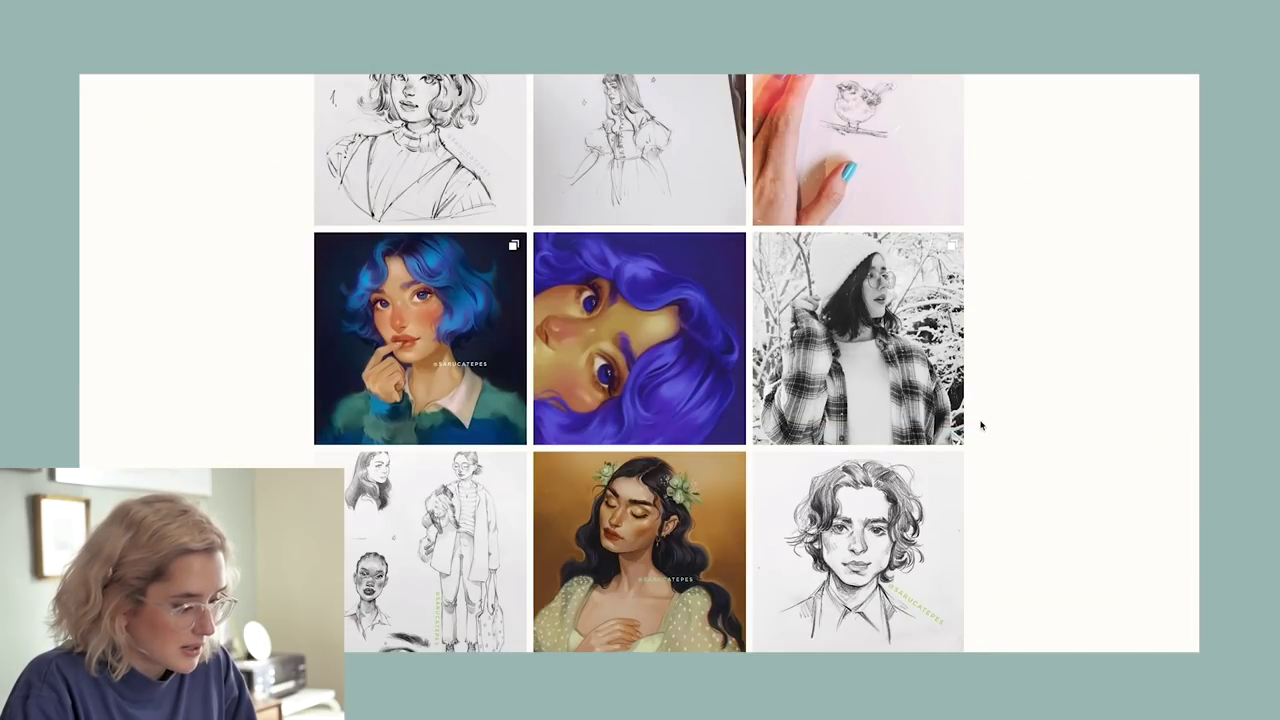
scroll(980, 426, "down", 10)
scroll(980, 426, "up", 15)
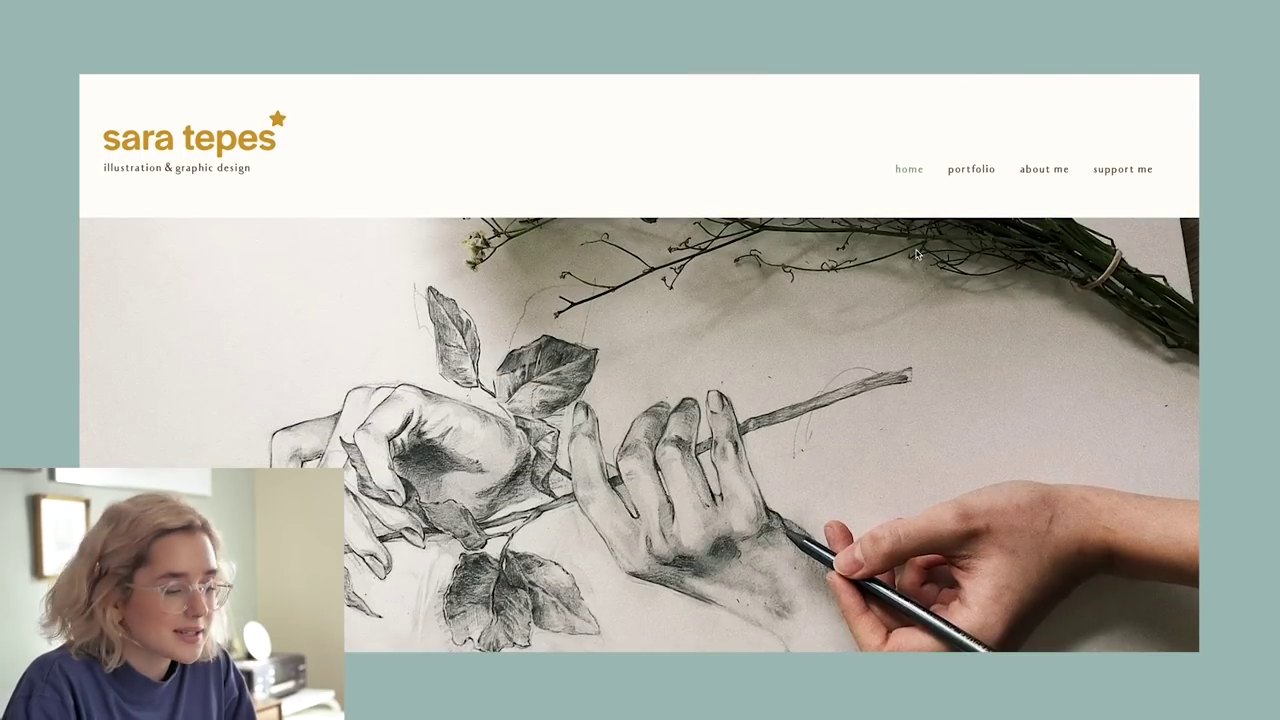
left_click(977, 177)
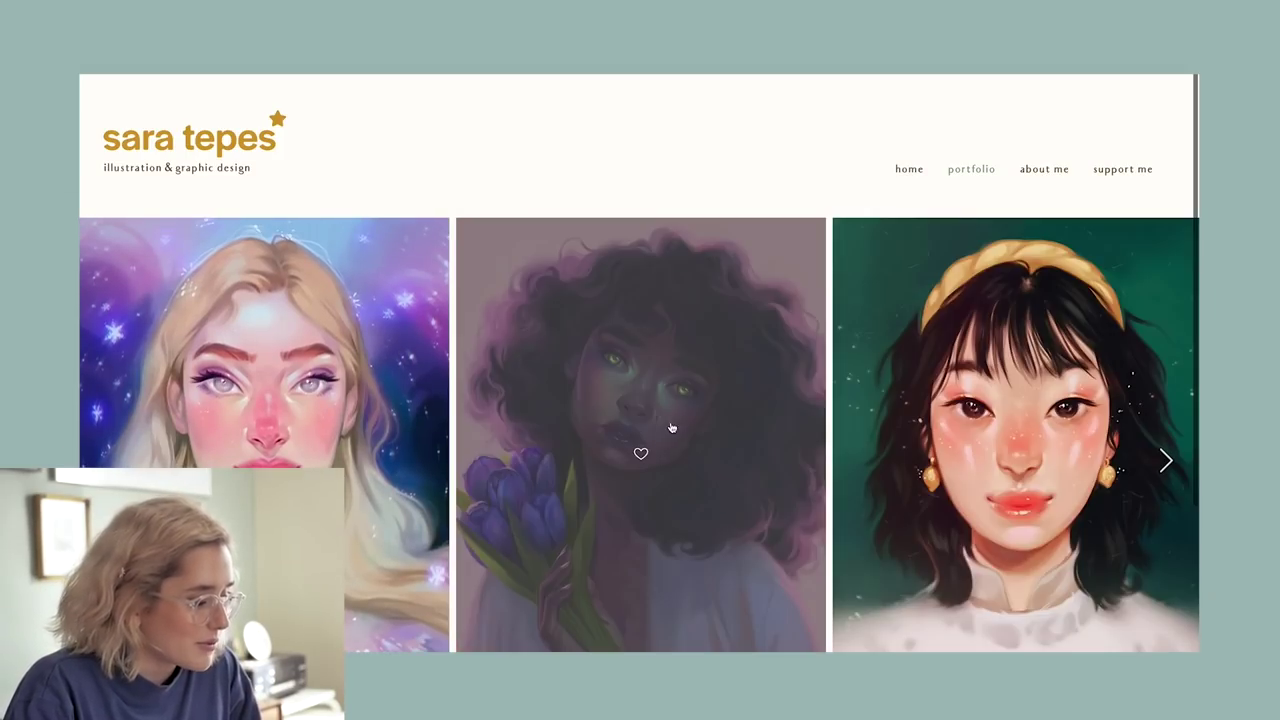
- Enlarge the tulips portrait in the lightbox, view the next portrait, then close it
left_click(640, 414)
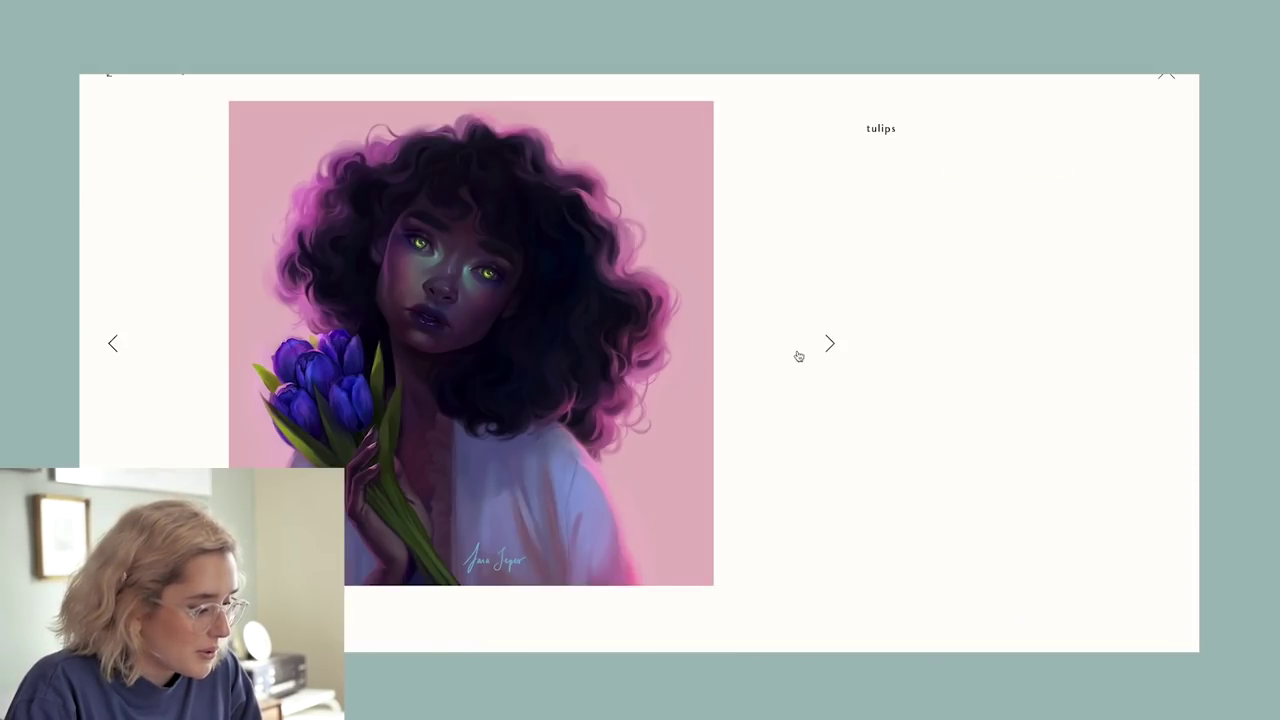
left_click(828, 354)
left_click(1166, 76)
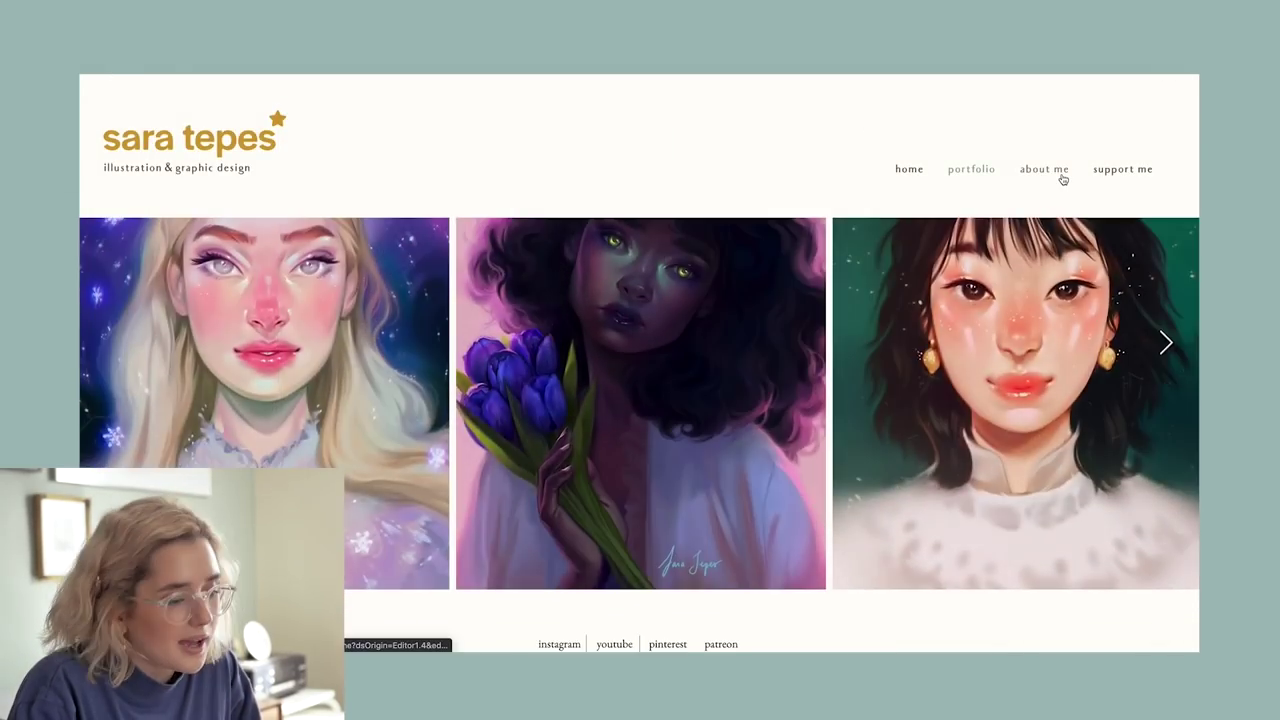
- Go to the about me page and scroll through its content
left_click(1063, 172)
scroll(700, 465, "up", 1)
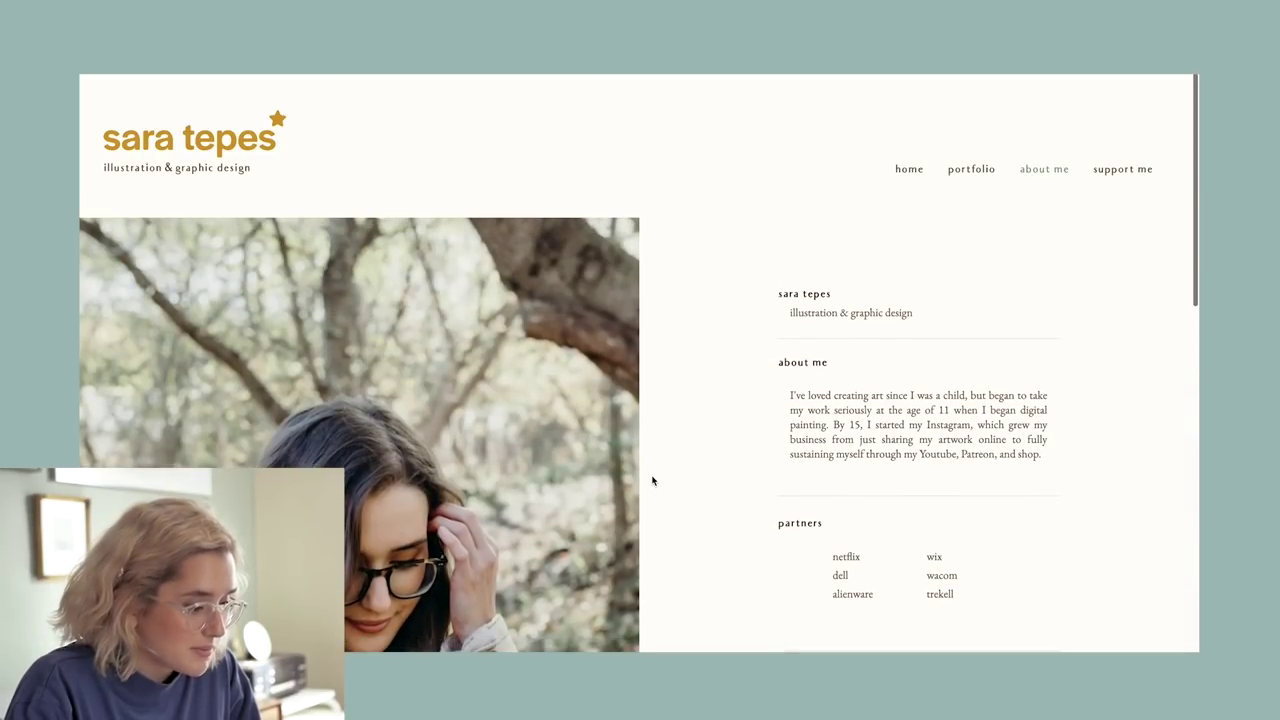
scroll(652, 481, "down", 3)
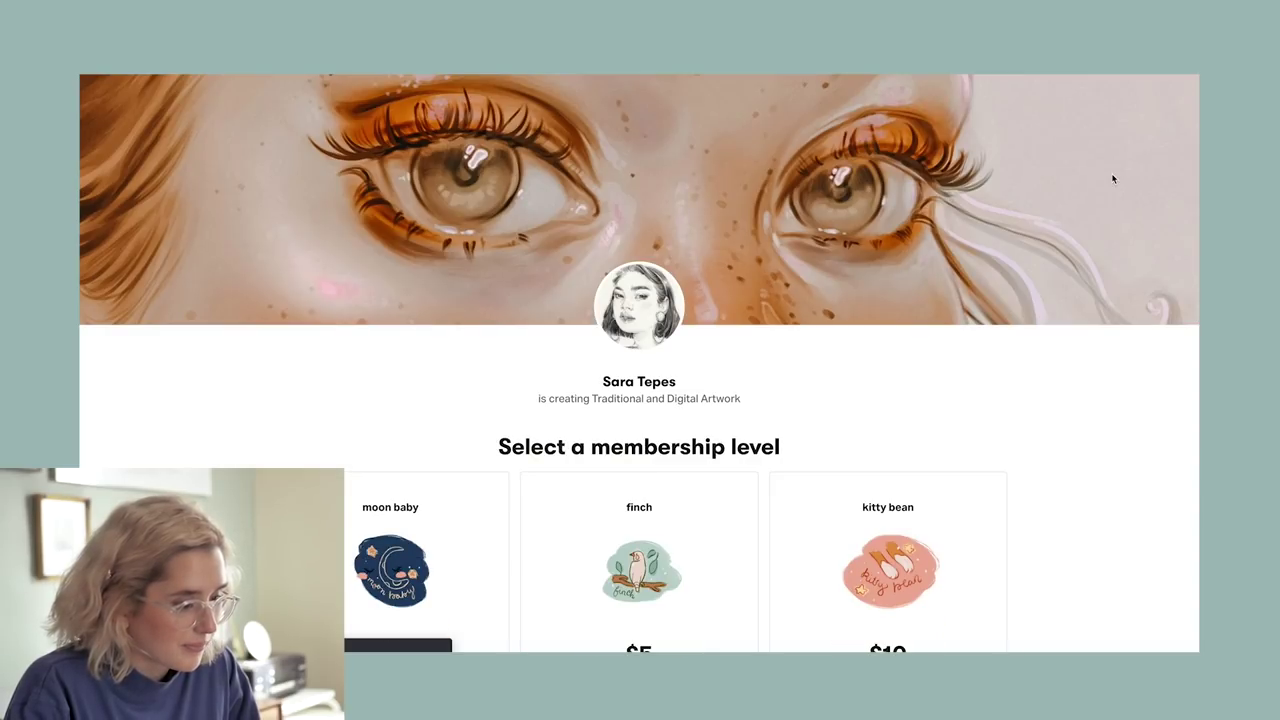
- Scroll down the Patreon page through the membership levels and recent locked posts
scroll(1092, 357, "down", 10)
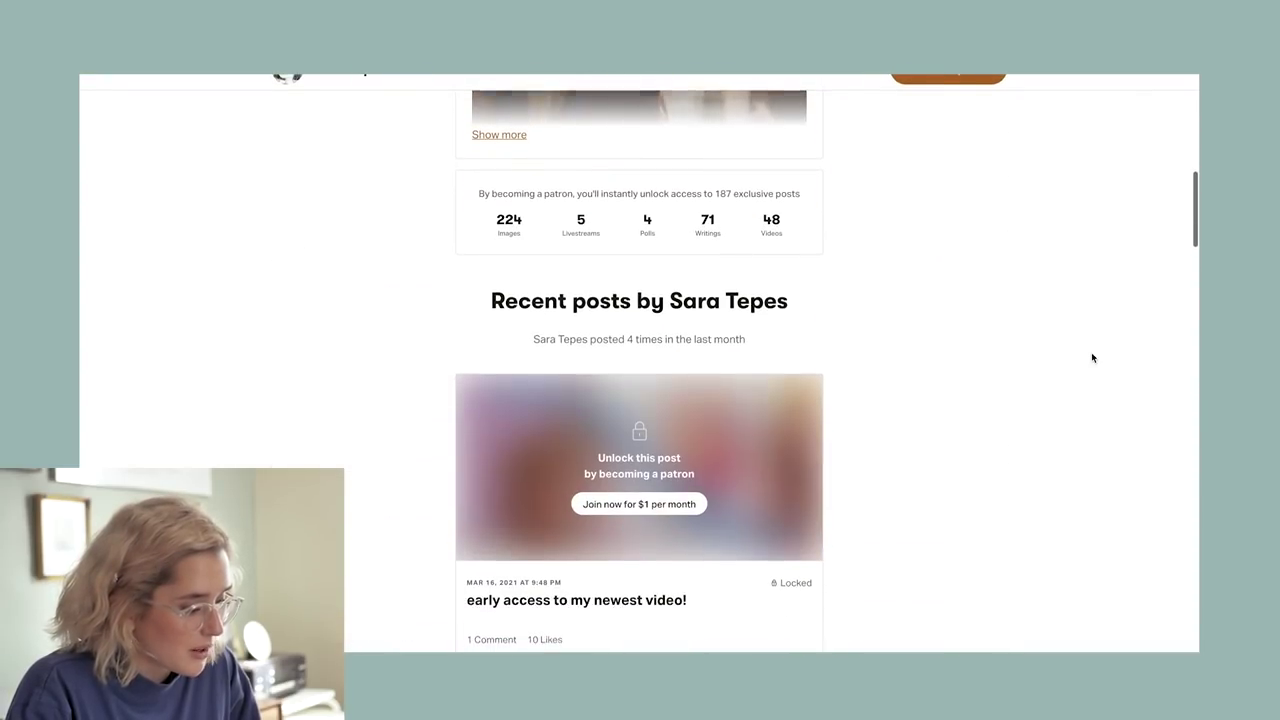
scroll(1092, 357, "down", 8)
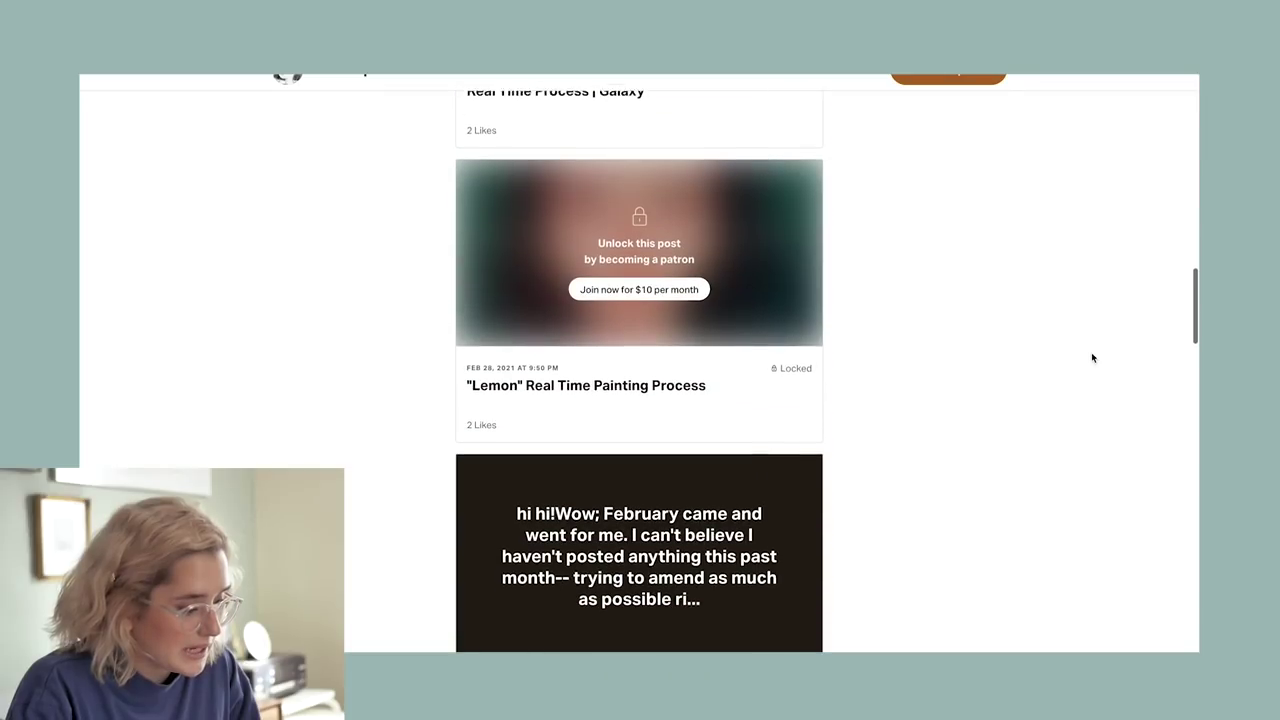
scroll(1092, 357, "down", 9)
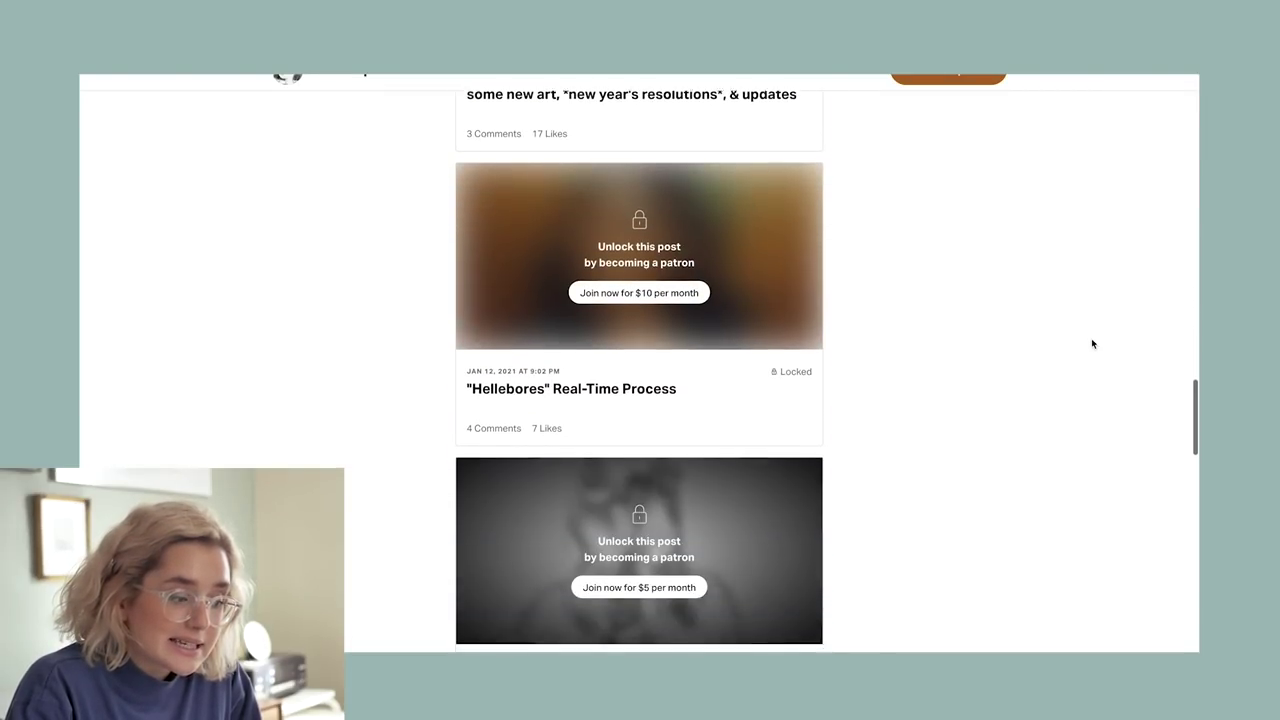
scroll(1092, 343, "down", 3)
scroll(1092, 340, "down", 5)
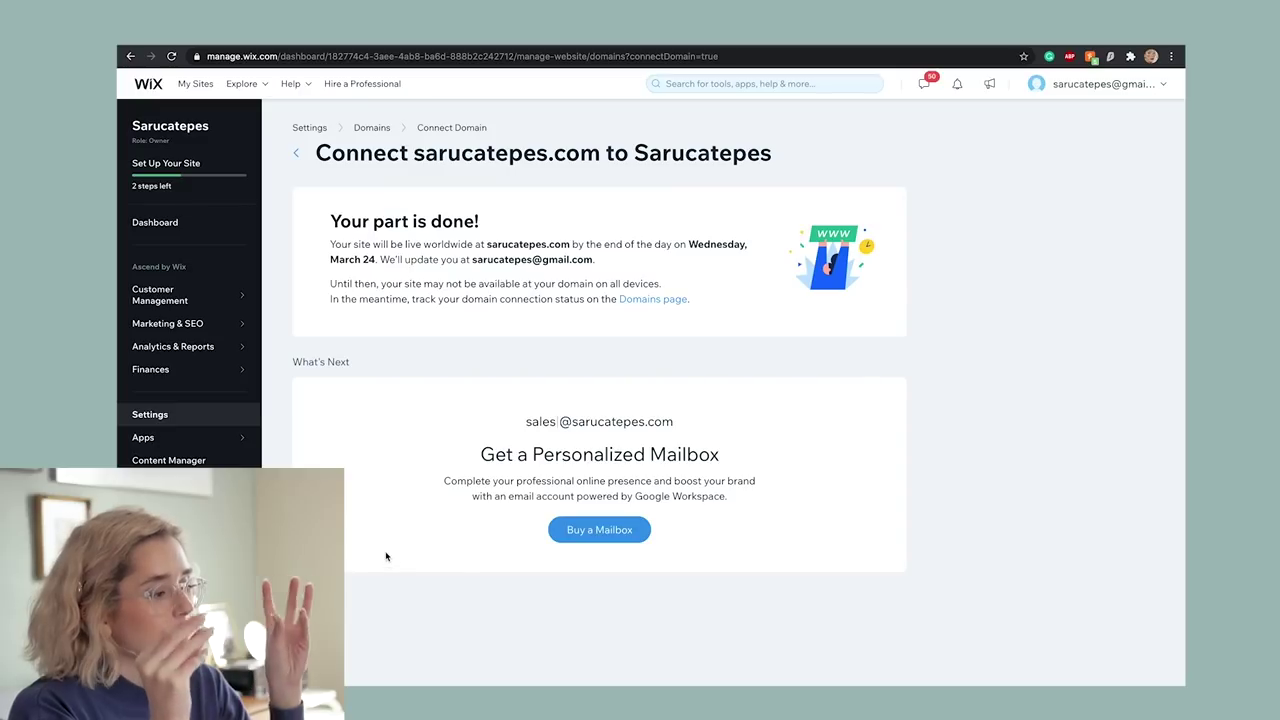